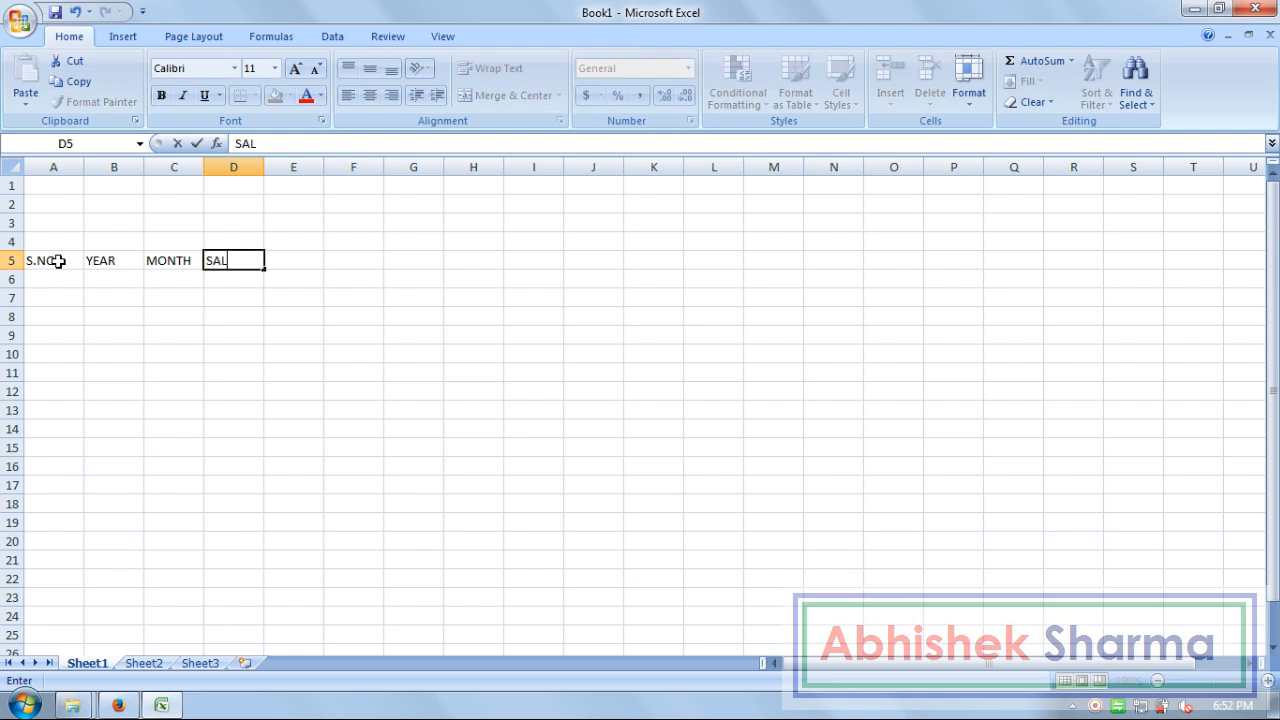
Step: Complete the header row in D5:H5 with SALES-MAN NAME, TARGET, INCENTIVE RATE, SALES and INCENTIVE
type("-MAN NAME")
key("Tab")
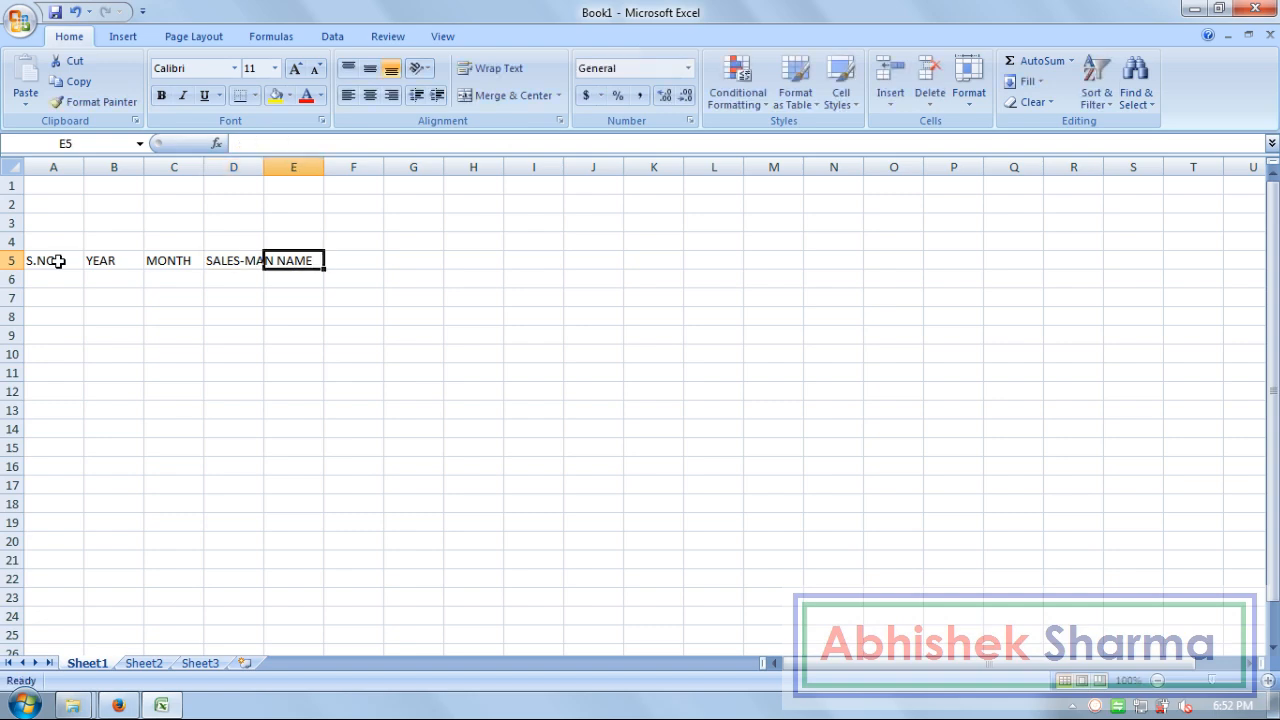
type("TARGET")
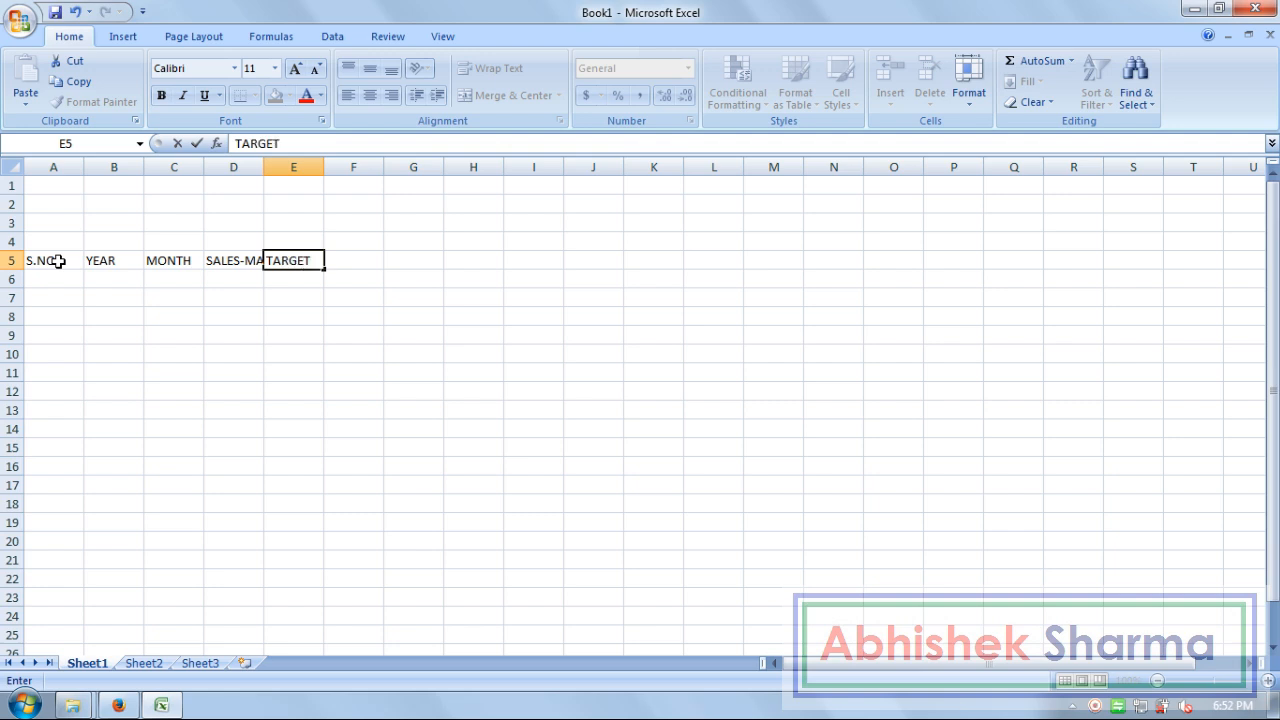
key("Tab")
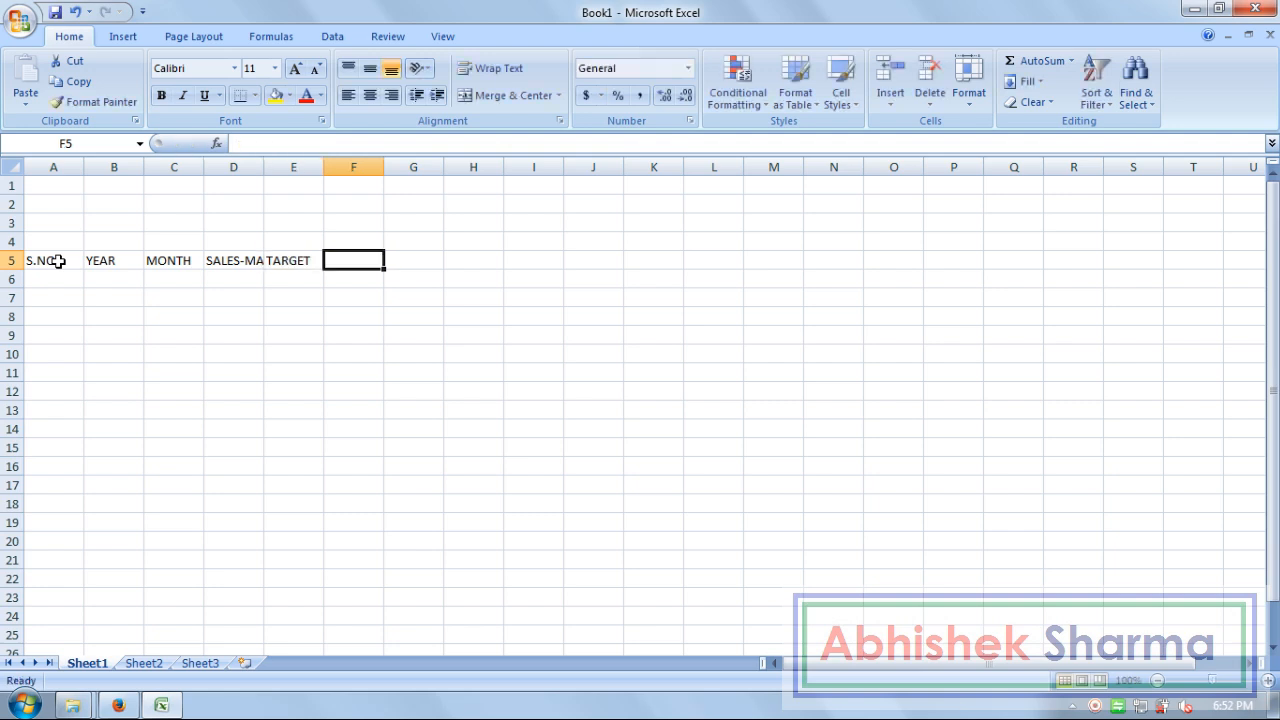
type("I")
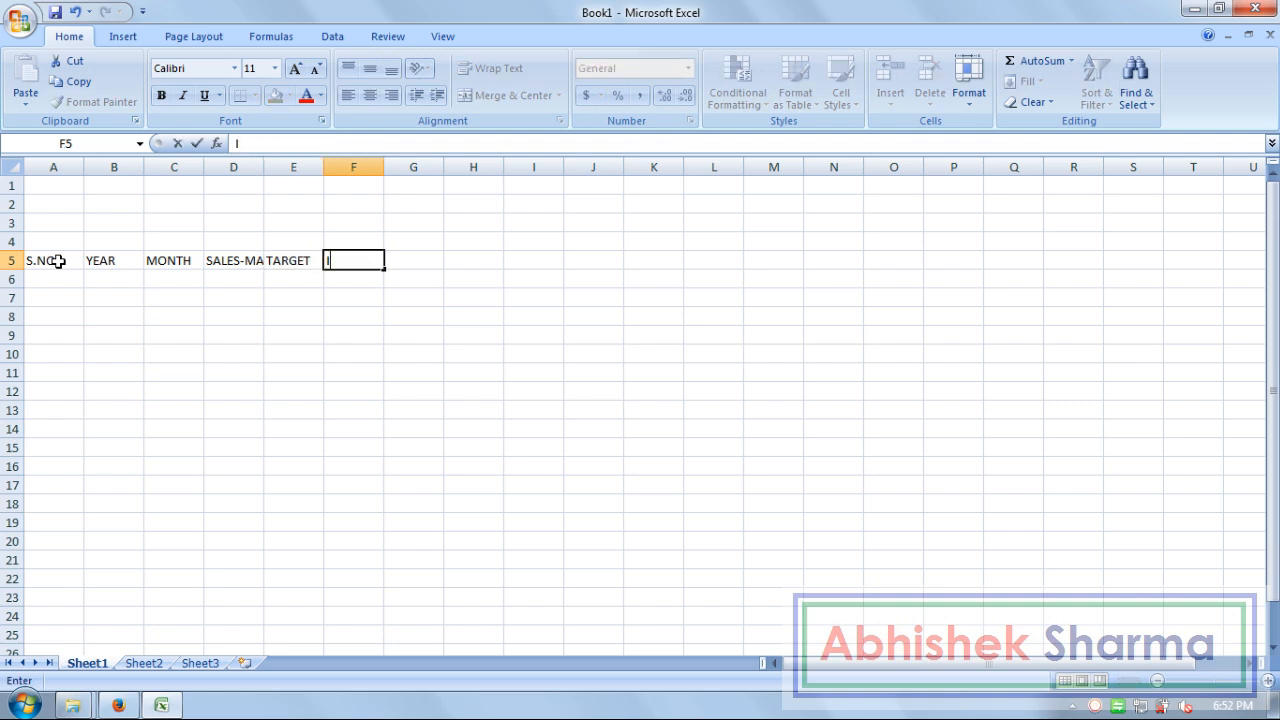
type("NCENTIVE RATE")
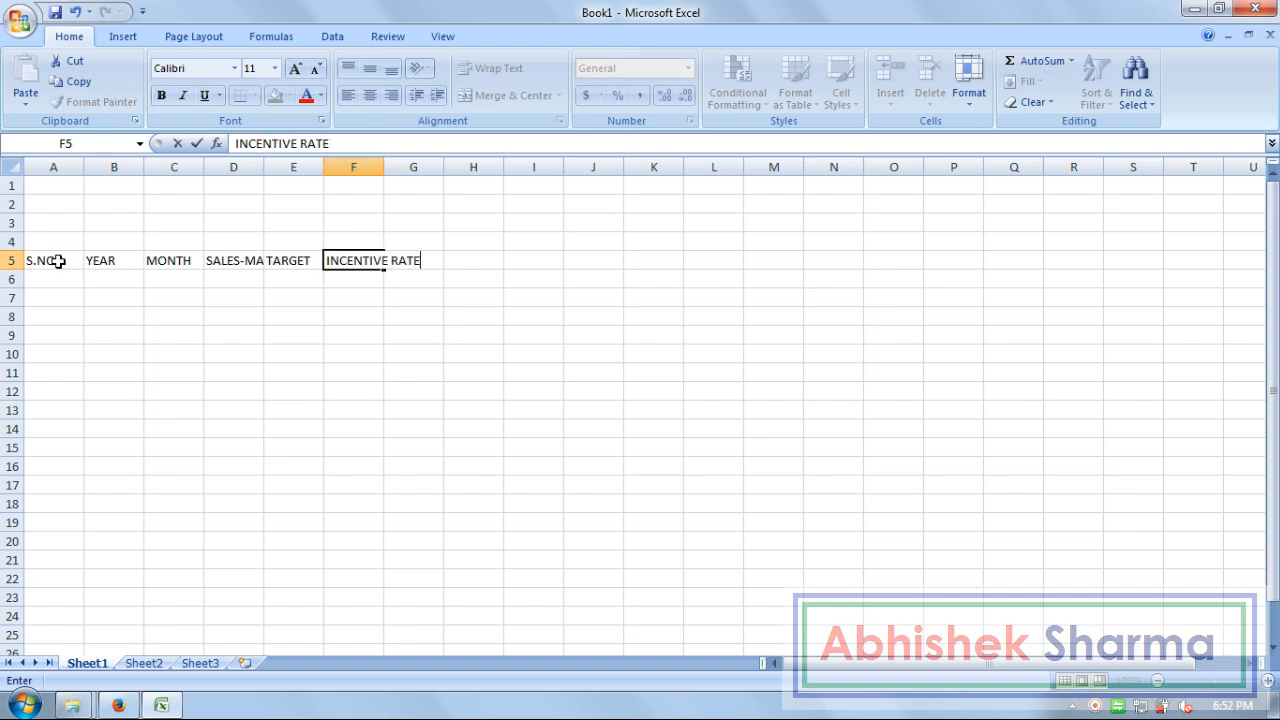
key("Tab")
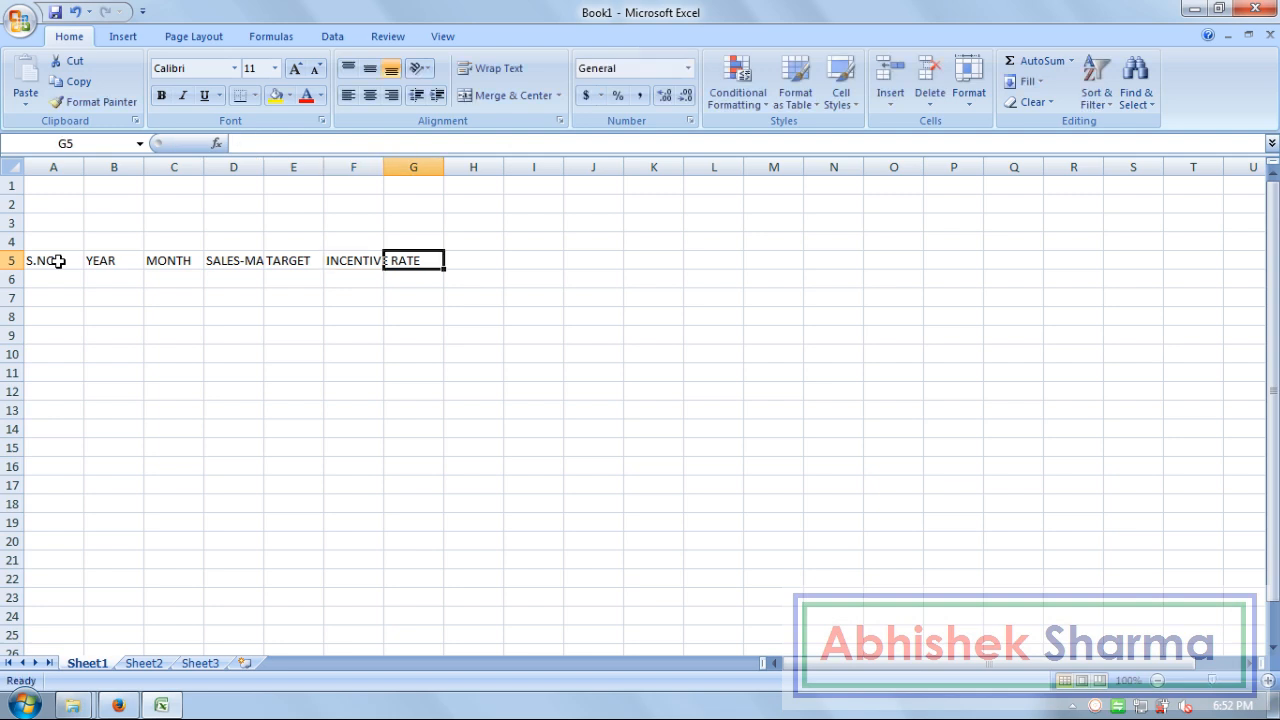
type("SALES")
key("Tab")
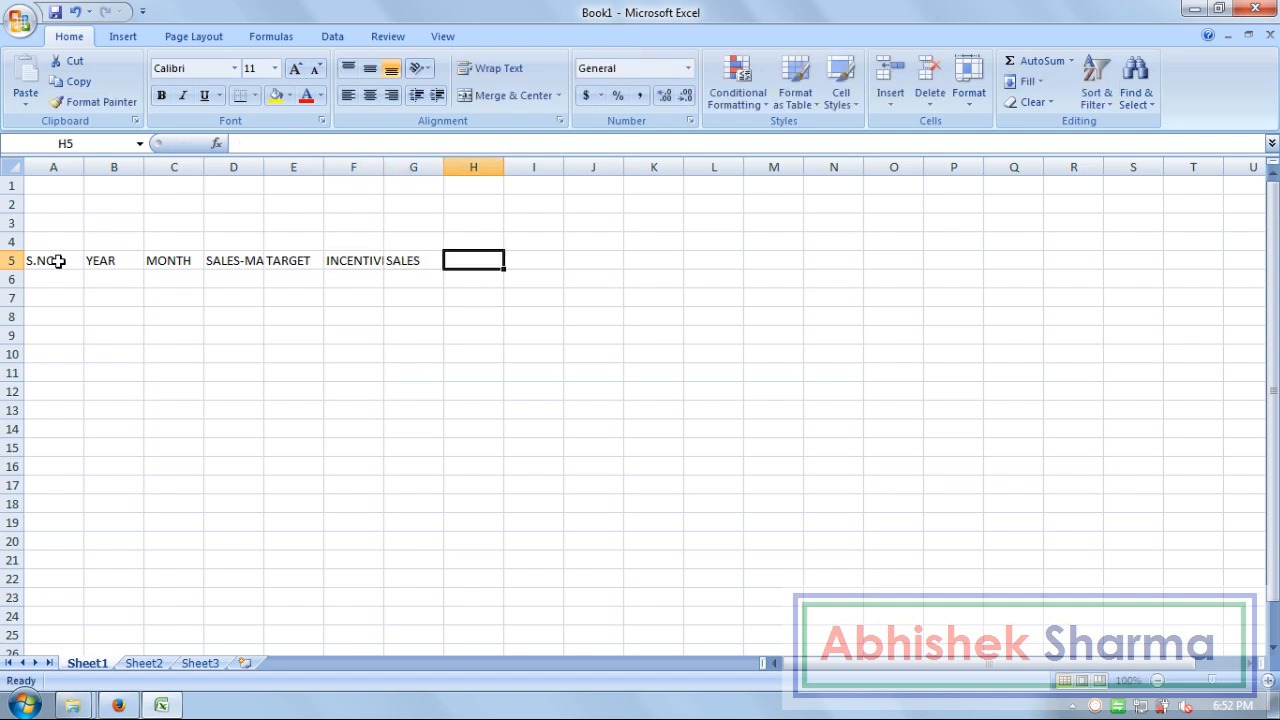
type("INCE")
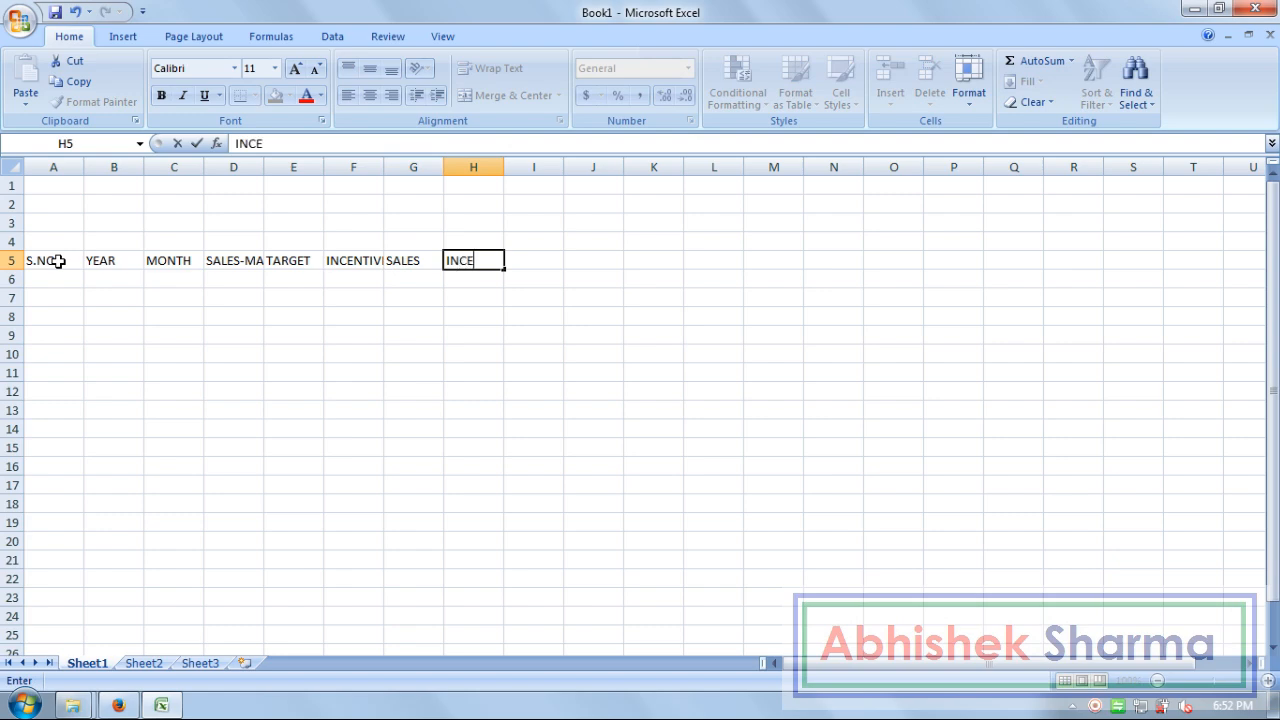
type("NTIVE")
key("Return")
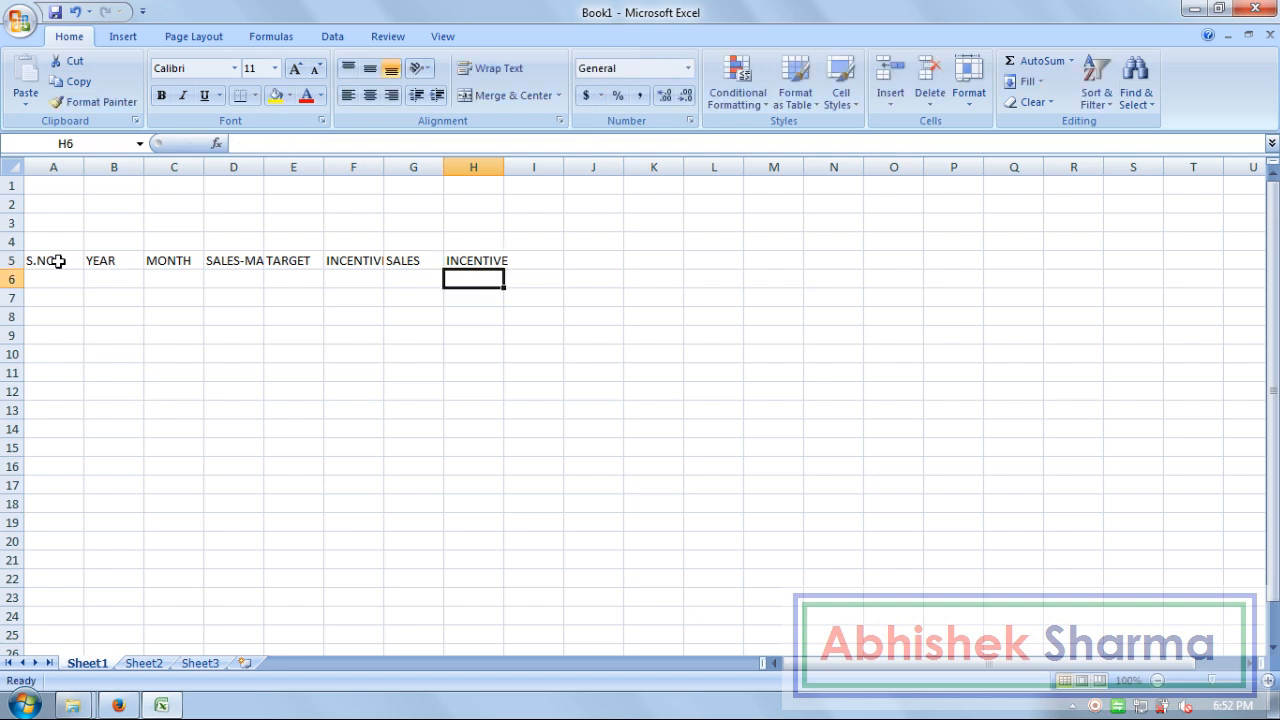
Step: AutoFit the column widths to the headers in A5:H5
left_click(288, 317)
left_click_drag(40, 260, 475, 262)
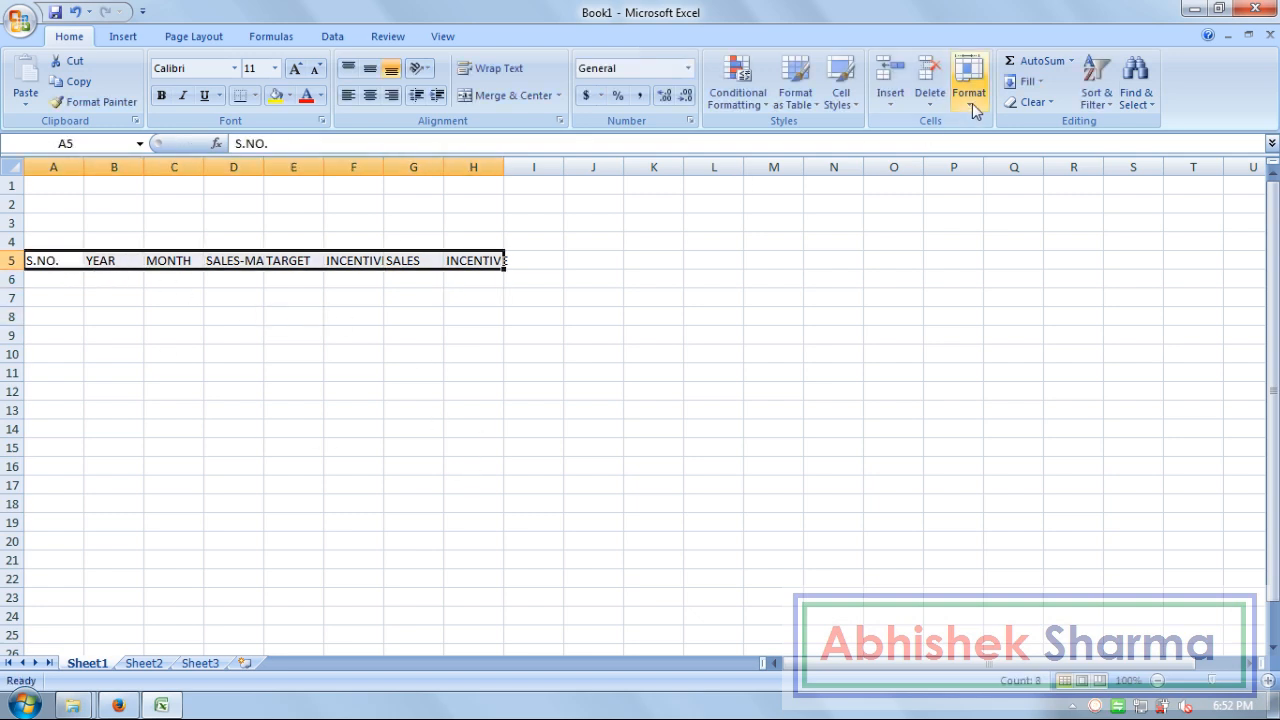
left_click(969, 95)
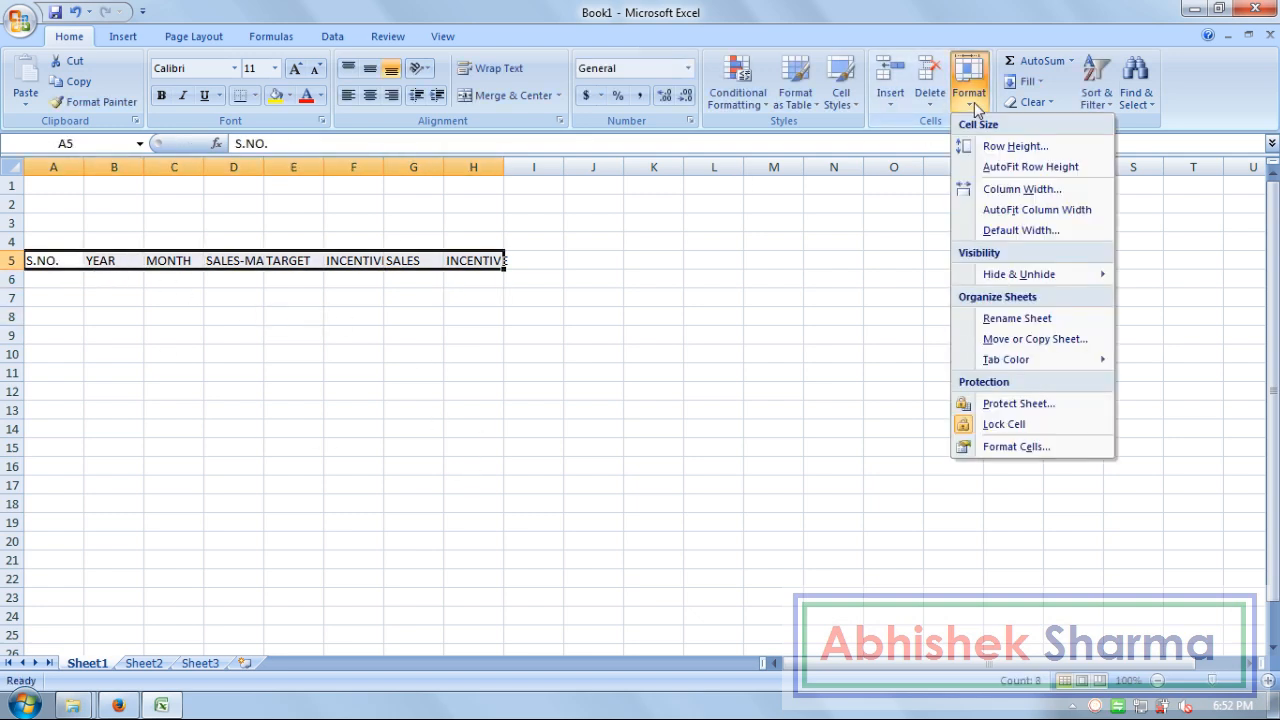
left_click(1040, 210)
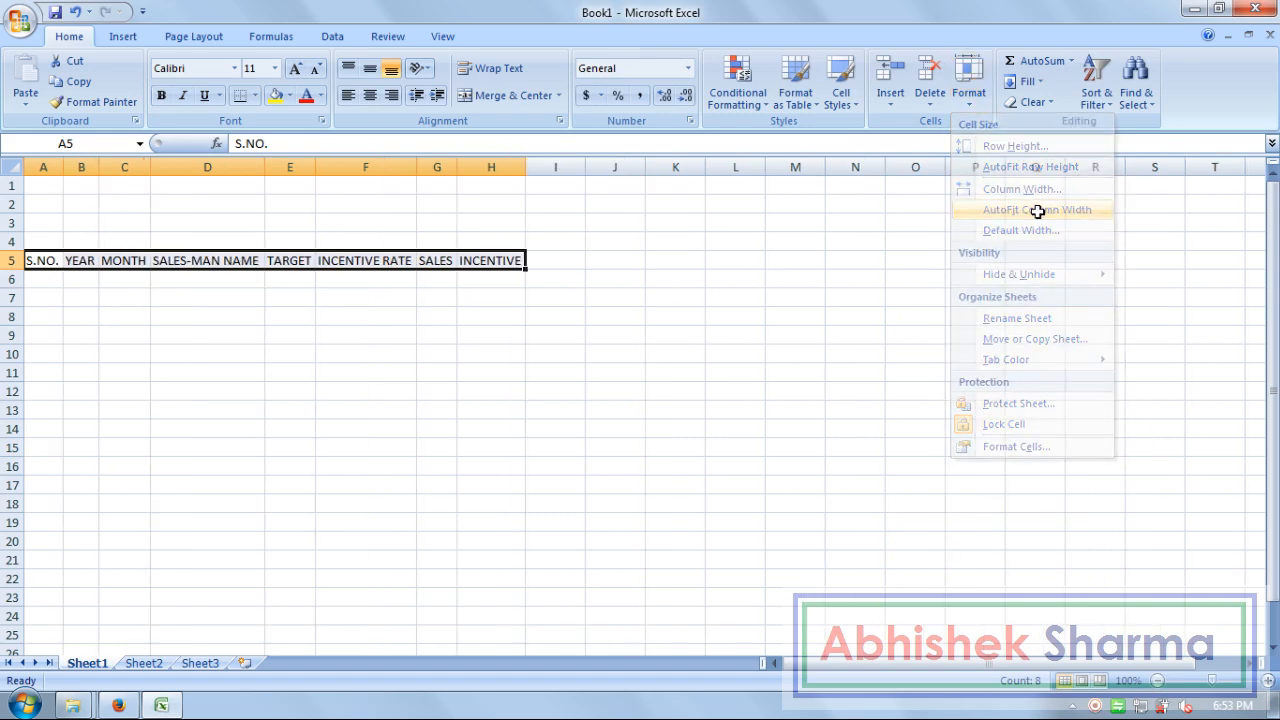
left_click(978, 226)
Step: Number the rows 1 to 10 under S.NO. in A6:A15, extending the series from 1, 2, 3
left_click(48, 276)
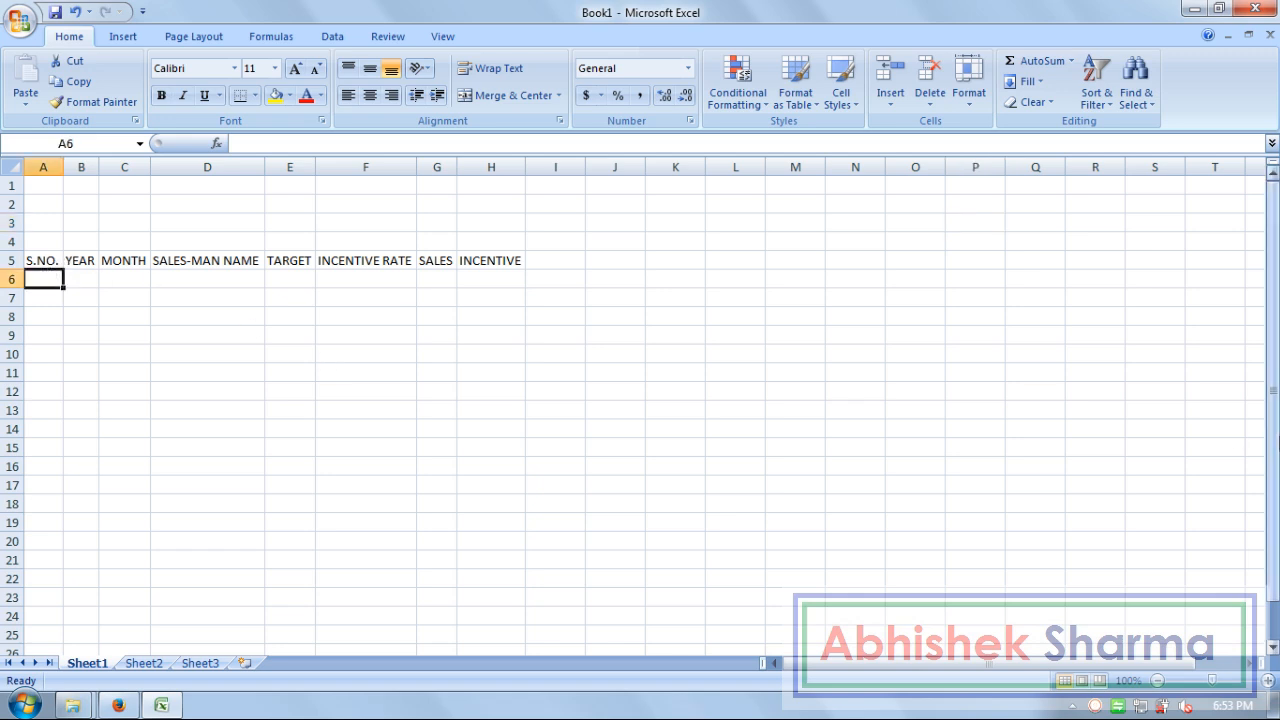
type("1")
key("Return")
type("2")
key("Return")
type("3")
key("Return")
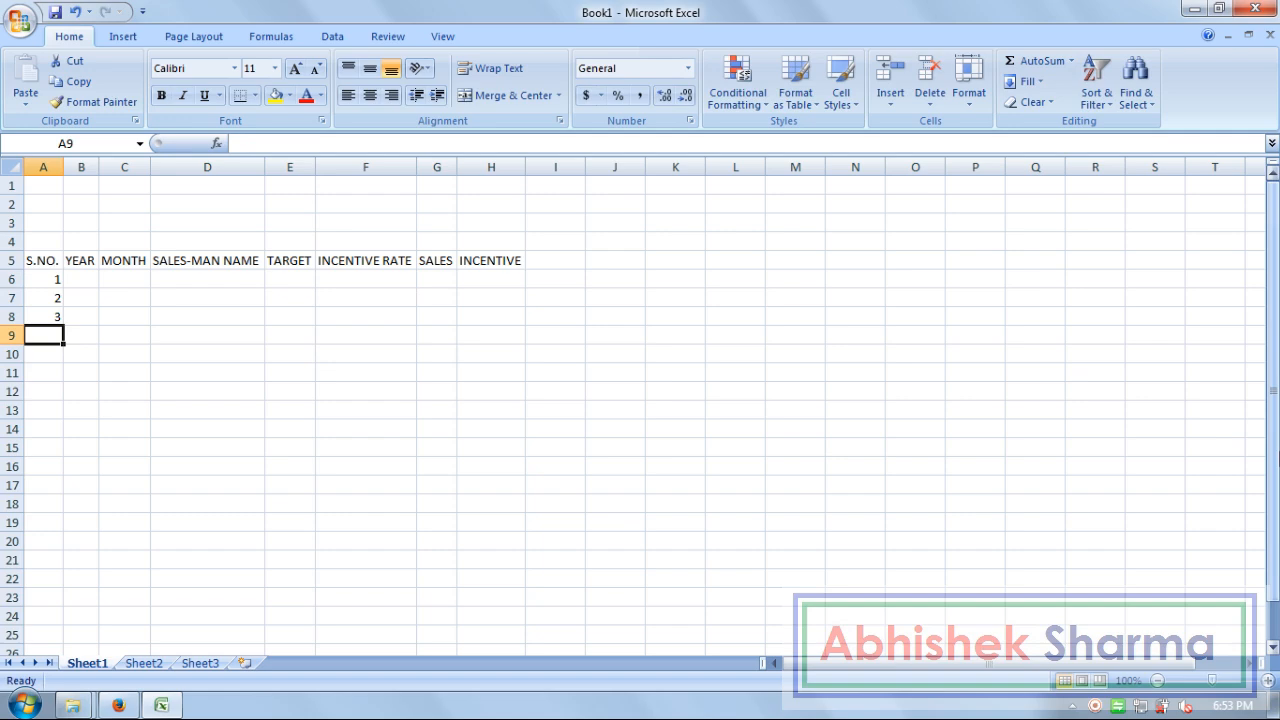
left_click_drag(60, 278, 65, 452)
Step: Widen the YEAR column to more than twice its width and fill B6:B15 with 2017
left_click_drag(99, 277, 128, 280)
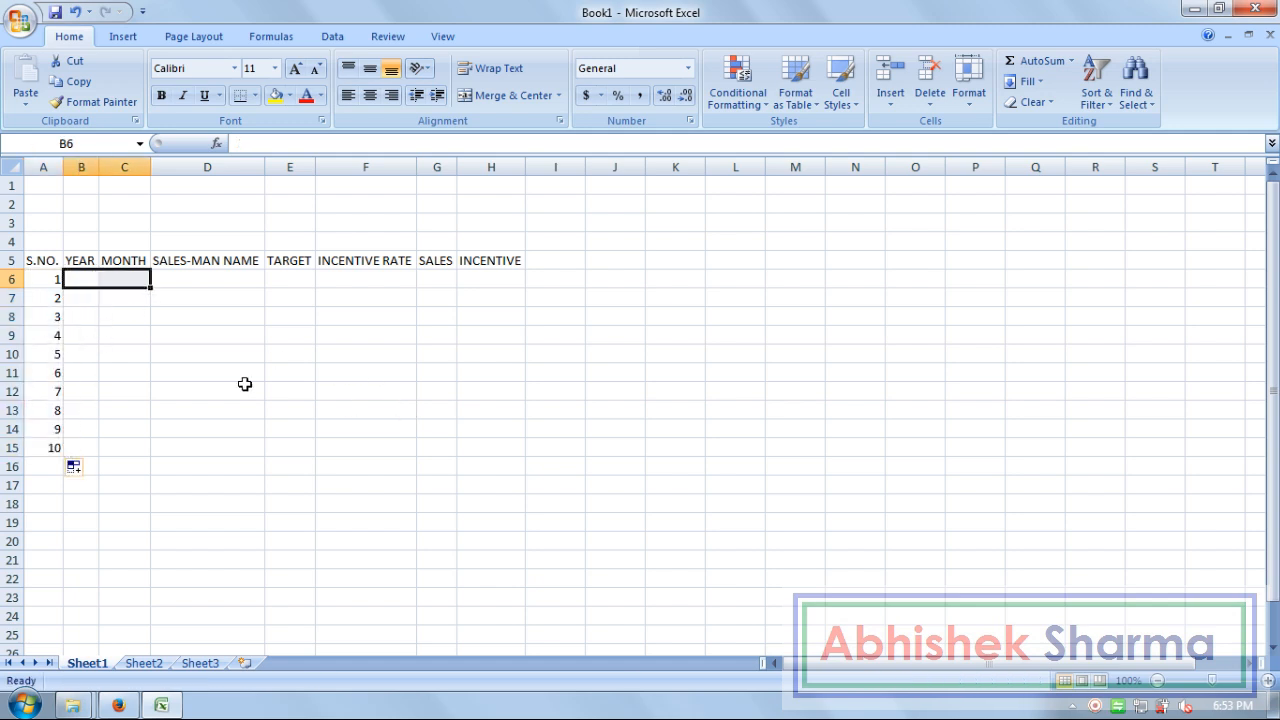
left_click_drag(99, 167, 148, 167)
left_click(135, 277)
type("2017")
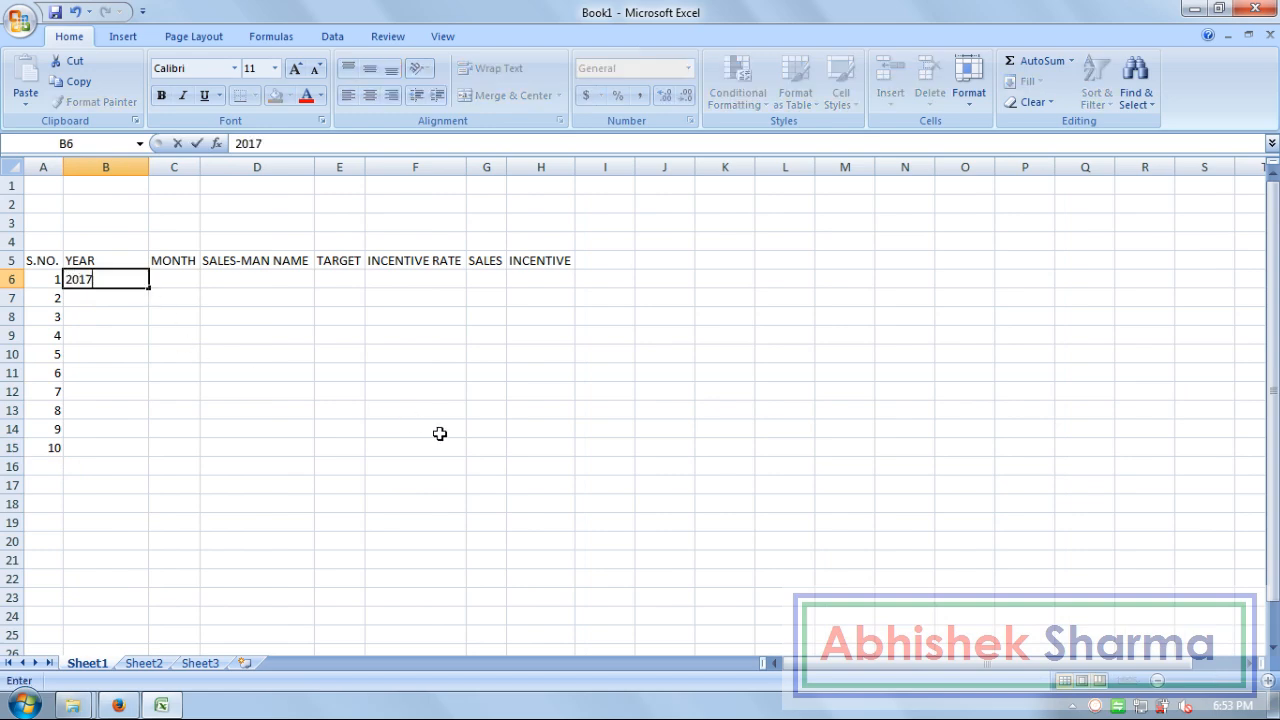
key("Return")
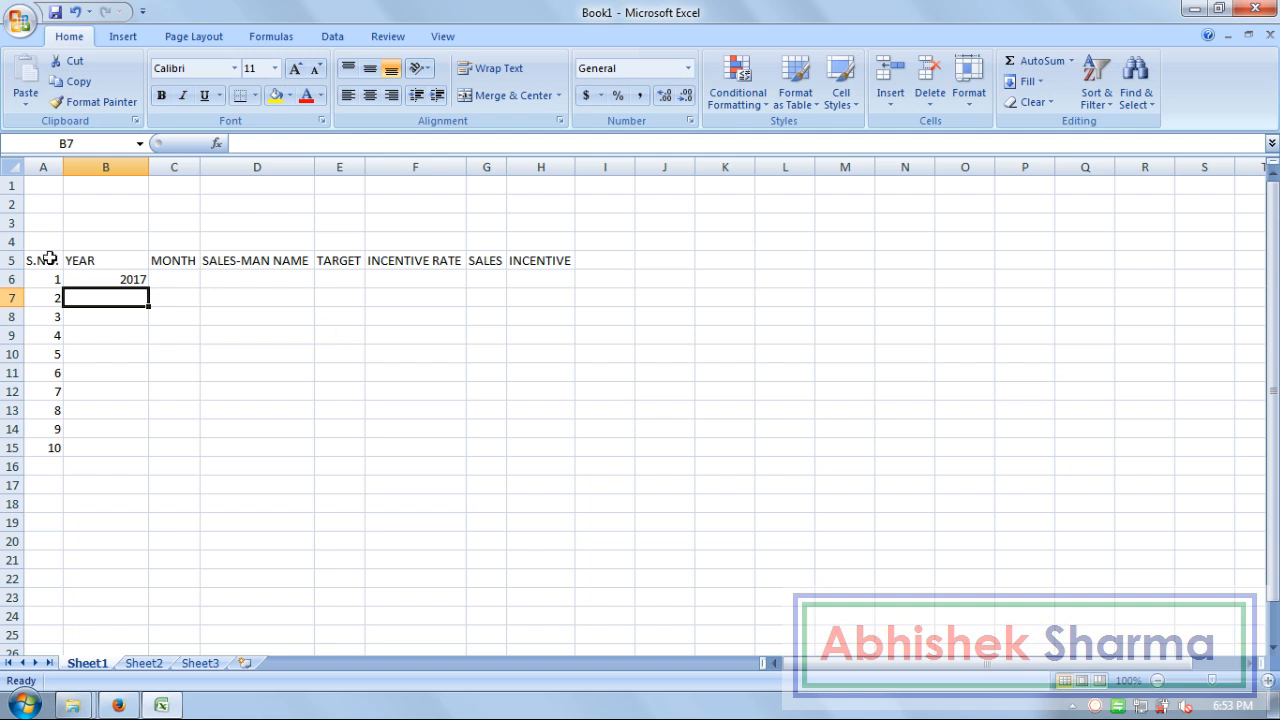
left_click_drag(89, 280, 94, 437)
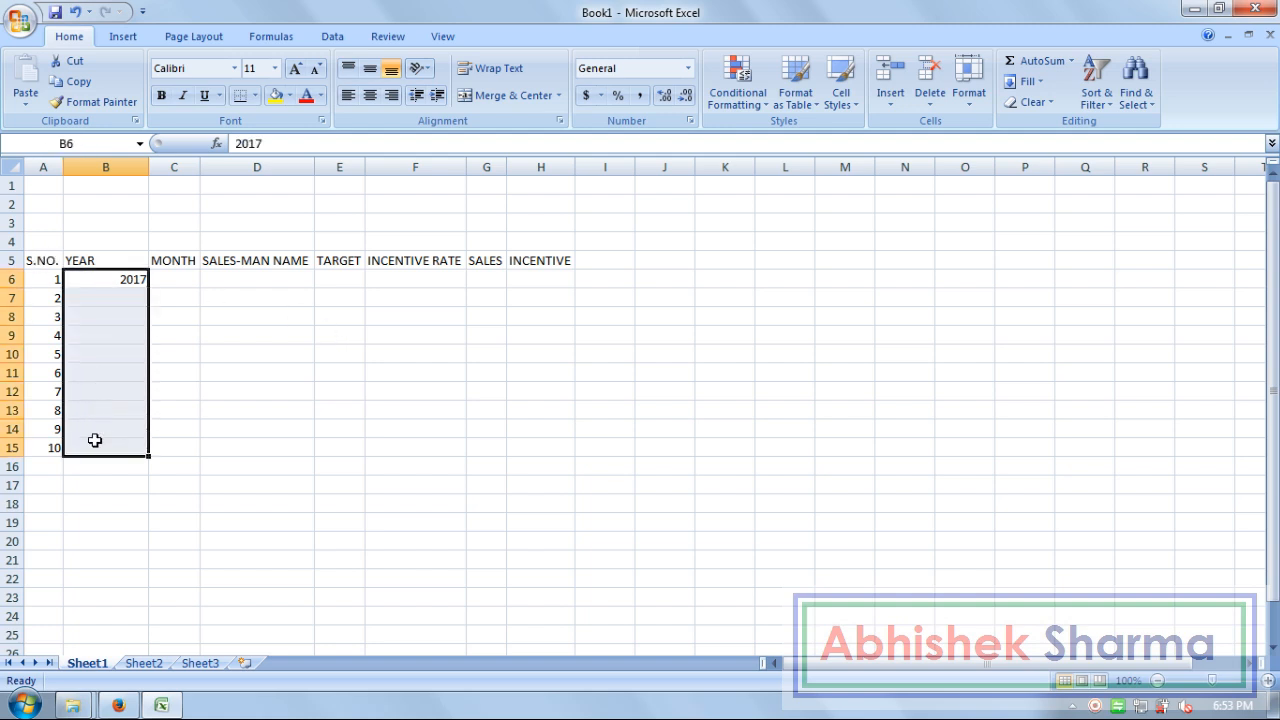
key("ctrl+d")
Step: Fill the MONTH column from C6 to C15 with APRIL
left_click(180, 277)
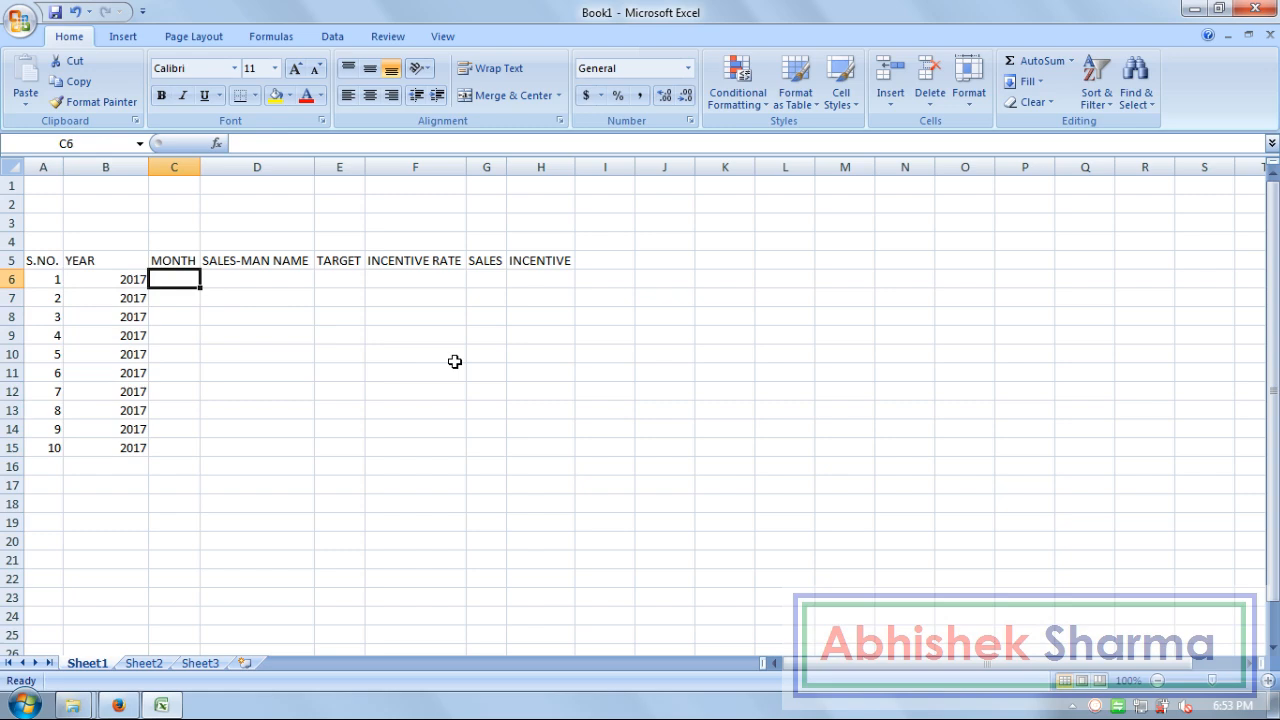
type("APR")
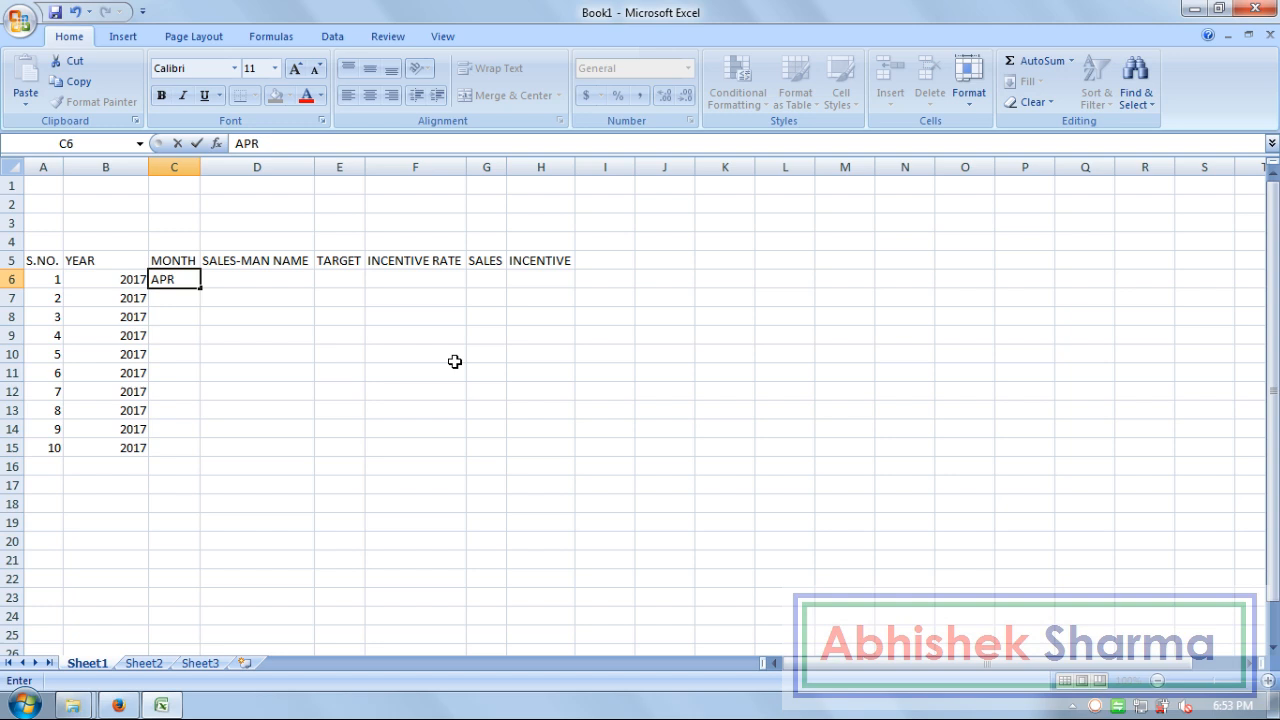
type("IL")
left_click(260, 372)
left_click_drag(171, 277, 174, 446)
key("ctrl+d")
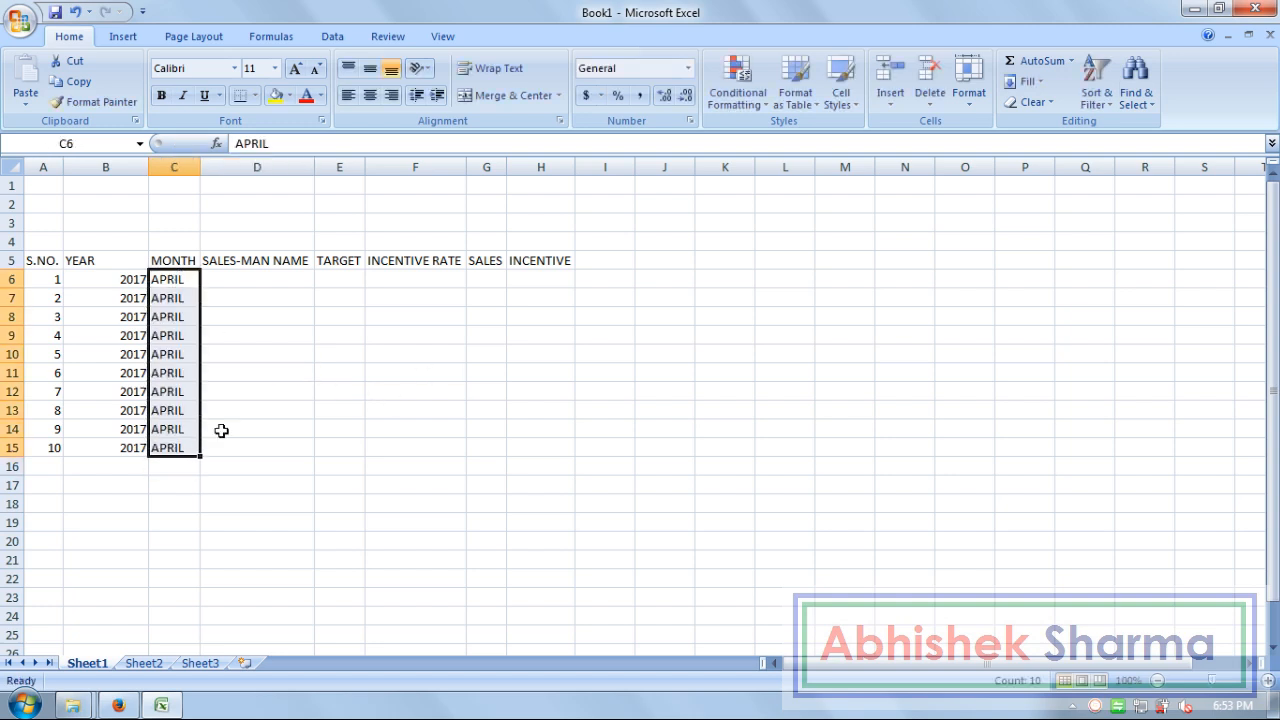
Step: Enter the full names of the first four salesmen under SALES-MAN NAME in D6:D9
left_click(230, 275)
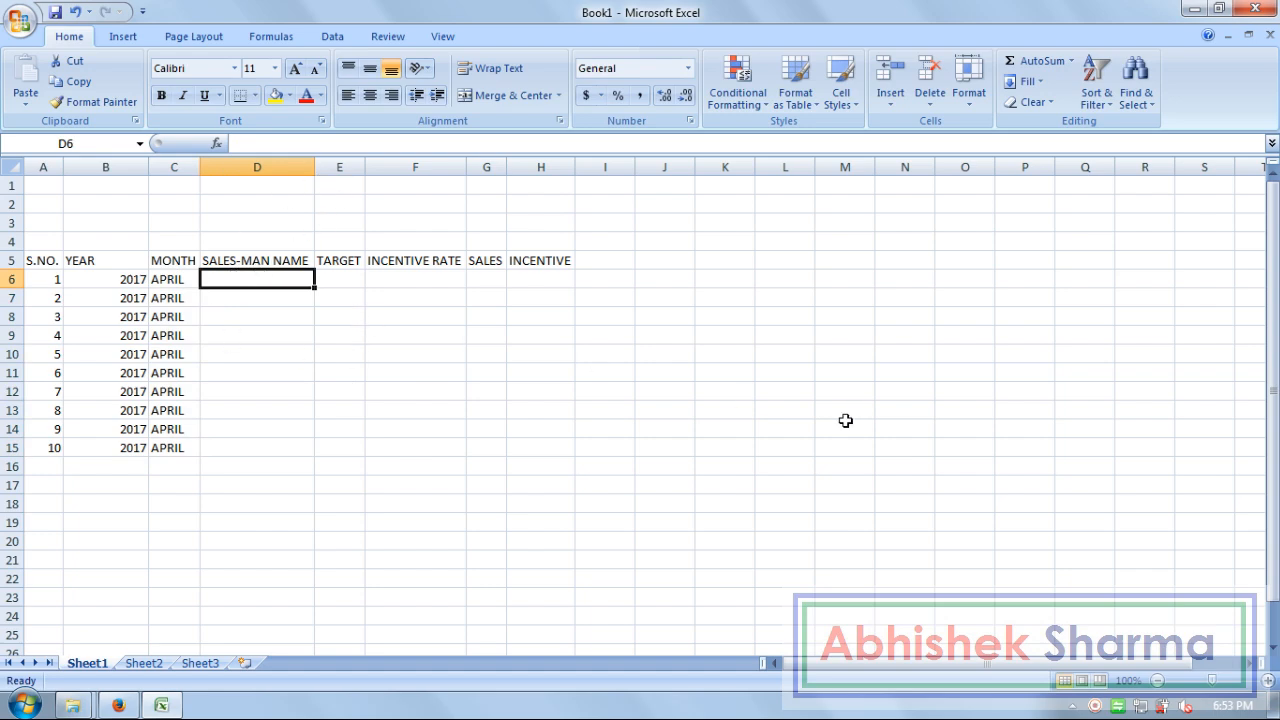
type("SANDEEP")
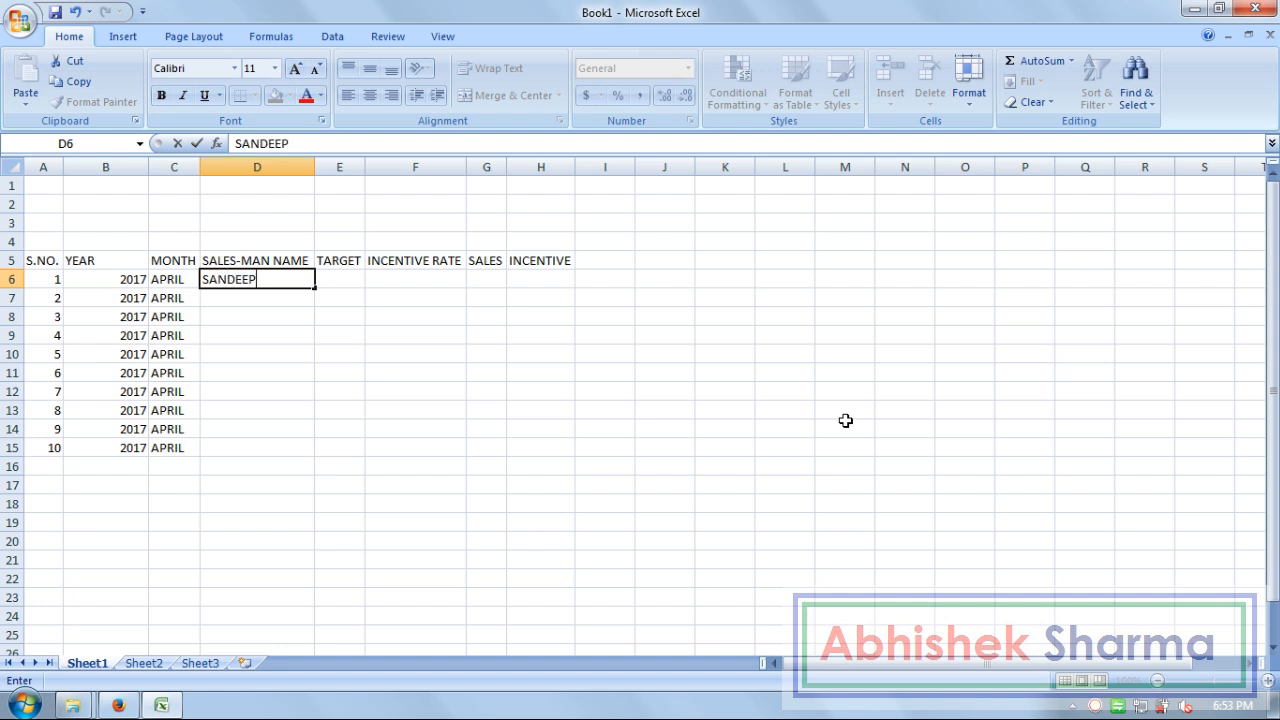
type(" KUMAR")
key("Return")
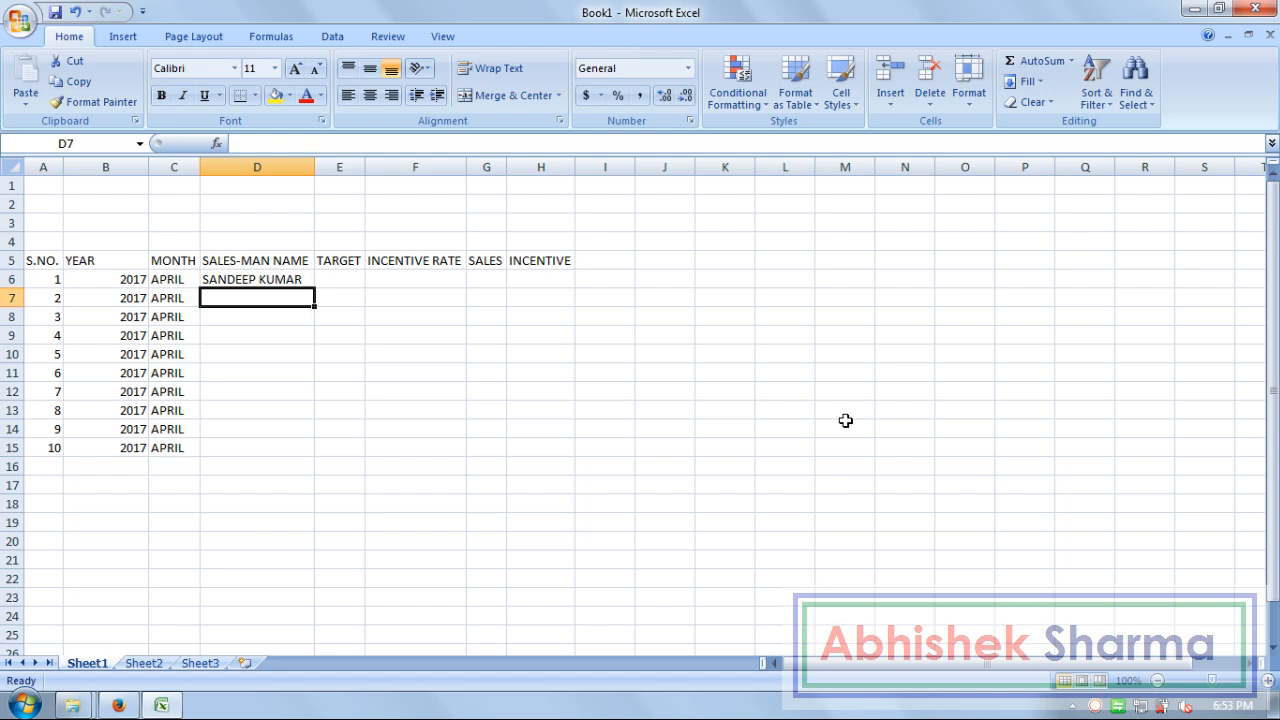
type("SUDHIR MOHAN")
key("Return")
type("ASHISH SHARM")
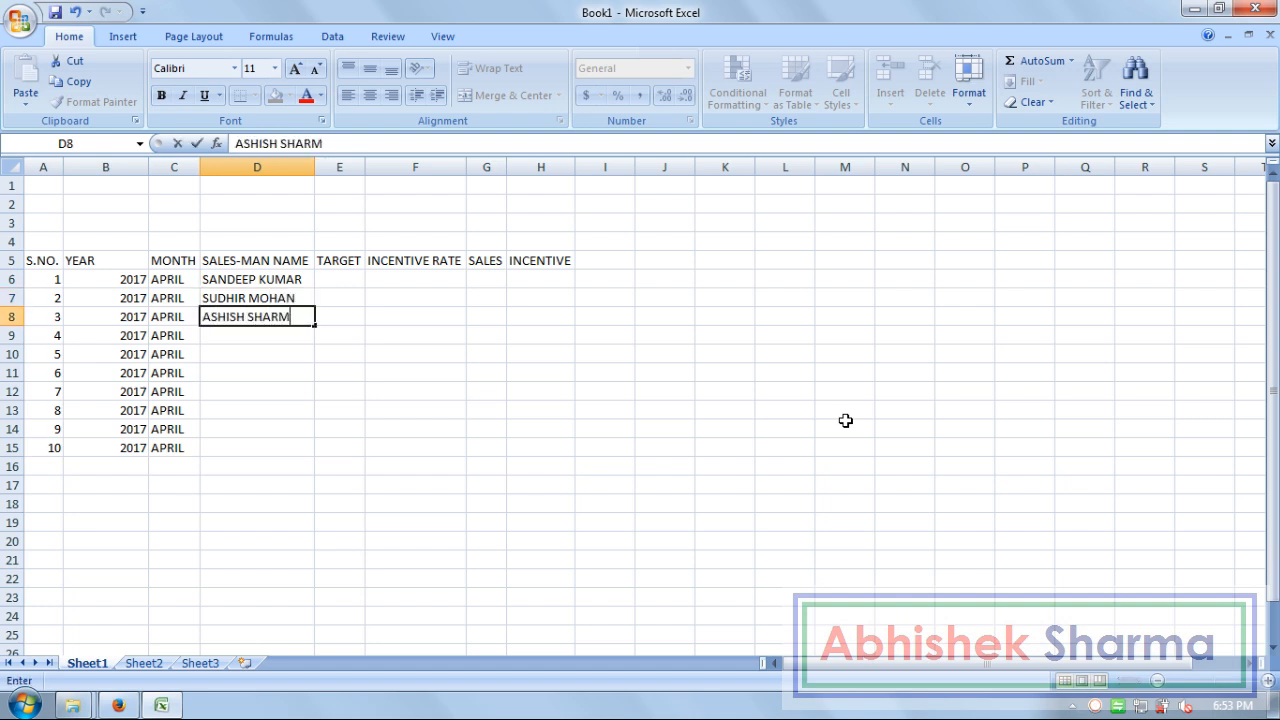
type("A")
key("Return")
type("RAJA ")
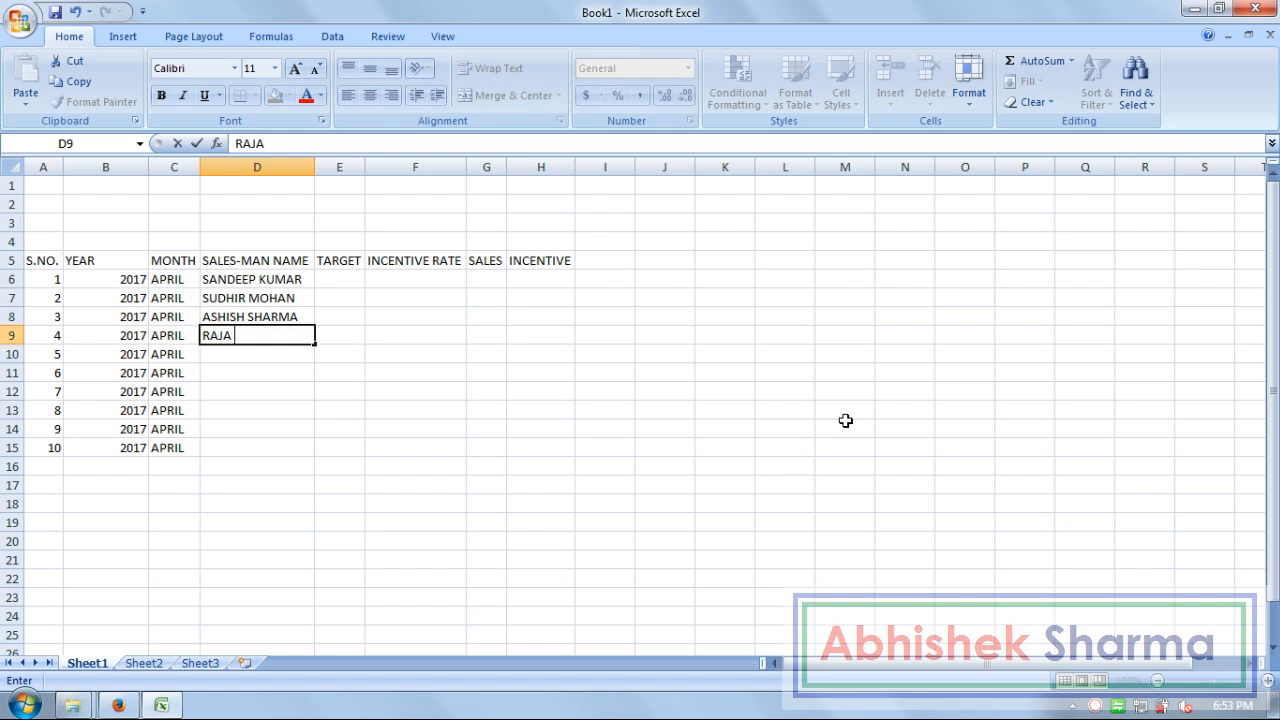
type("VERMA")
key("Return")
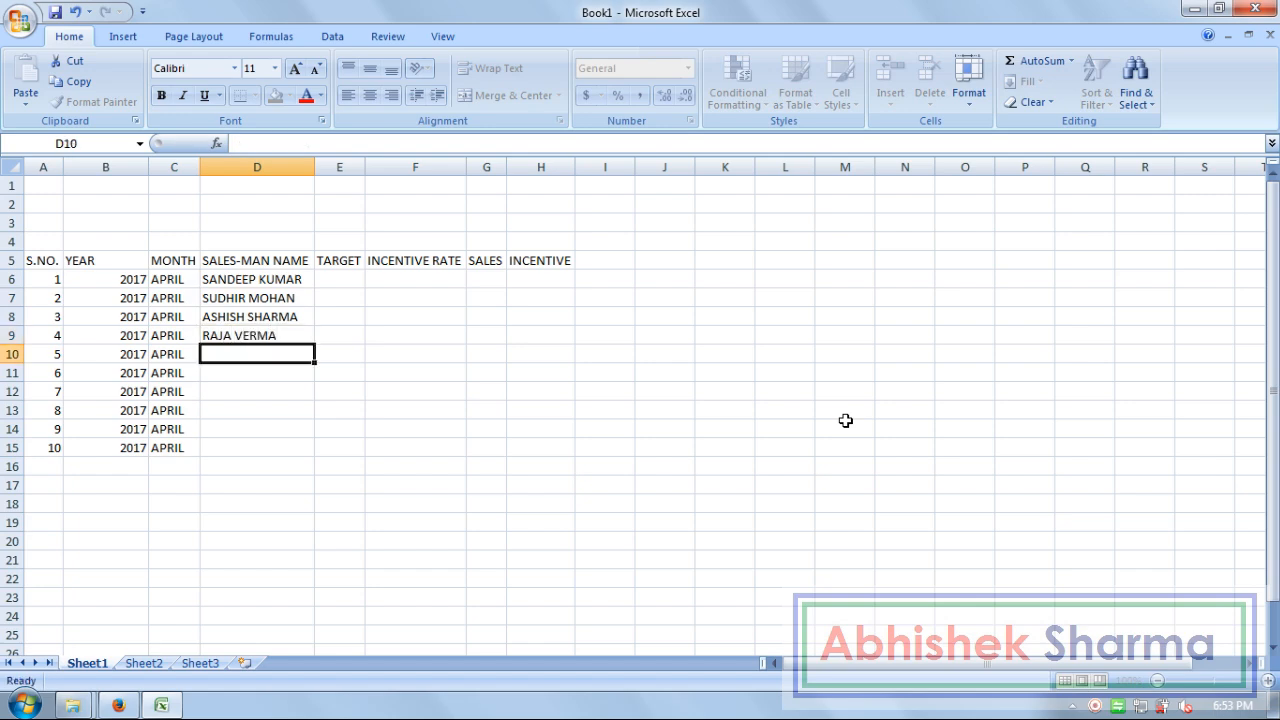
Step: Enter the full names of the next three salesmen under SALES-MAN NAME in D10:D12
type("DH")
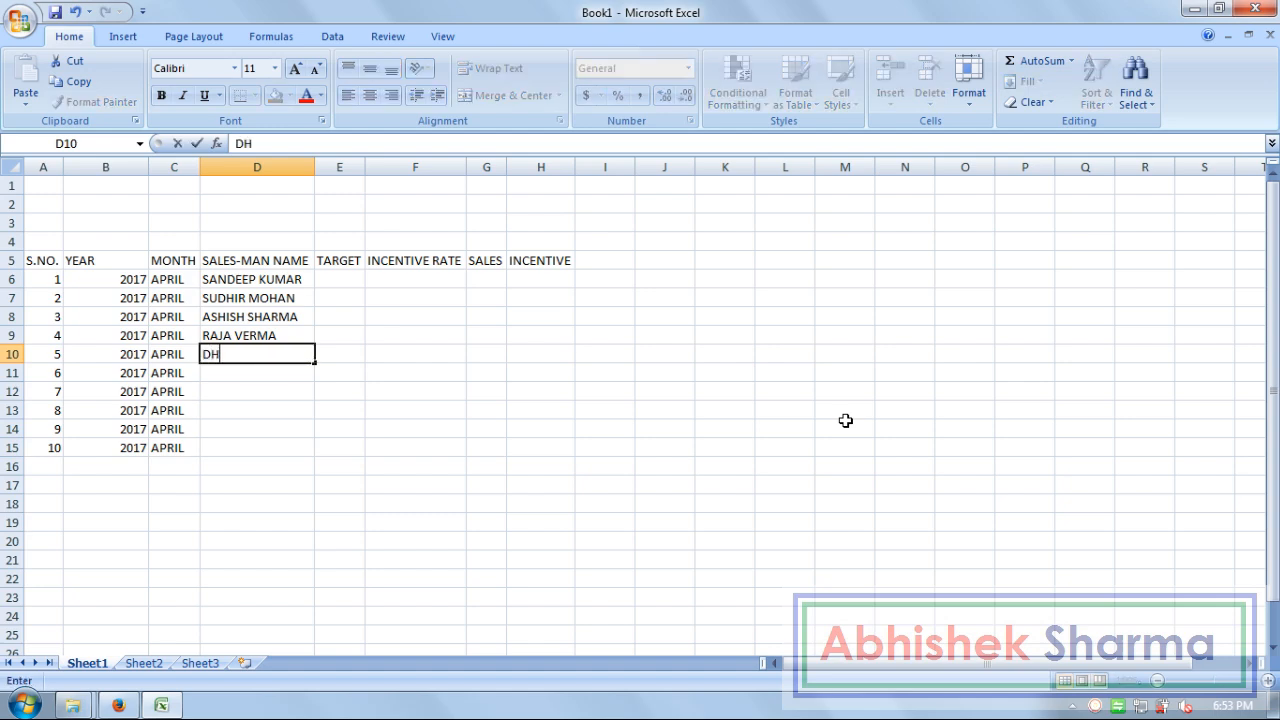
type("EERAJ TYAGI")
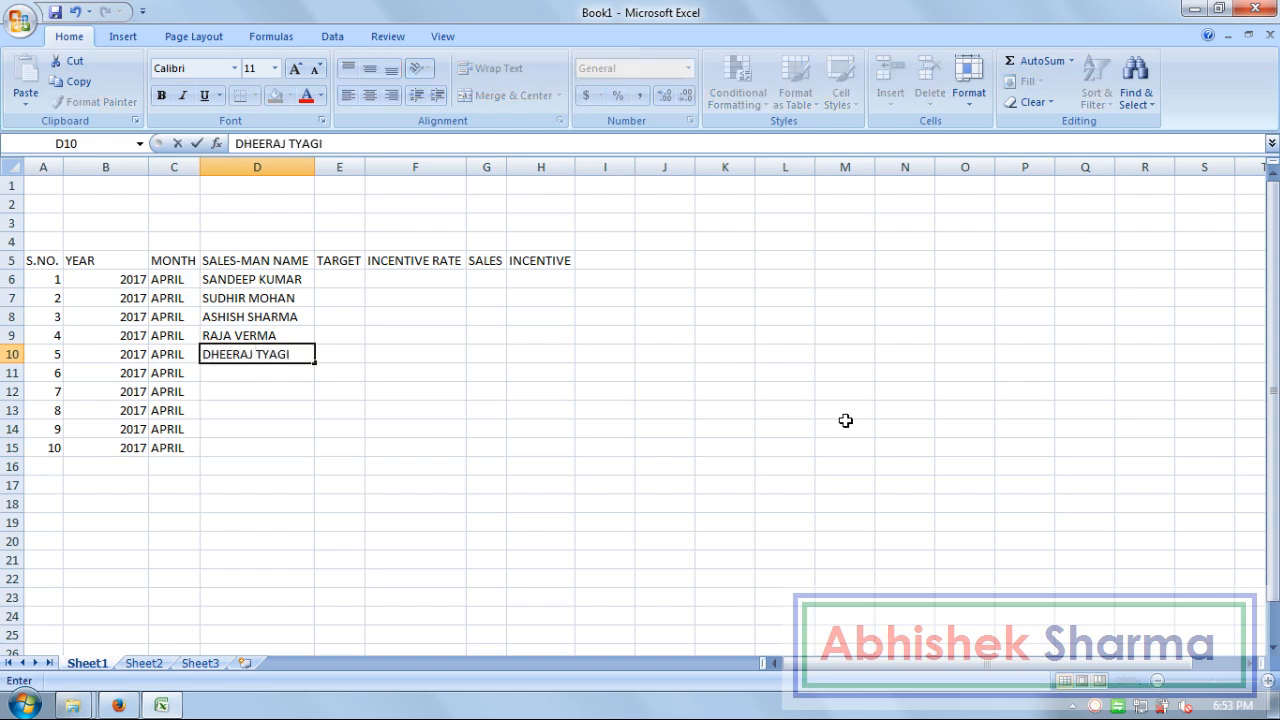
key("Return")
type("DEE")
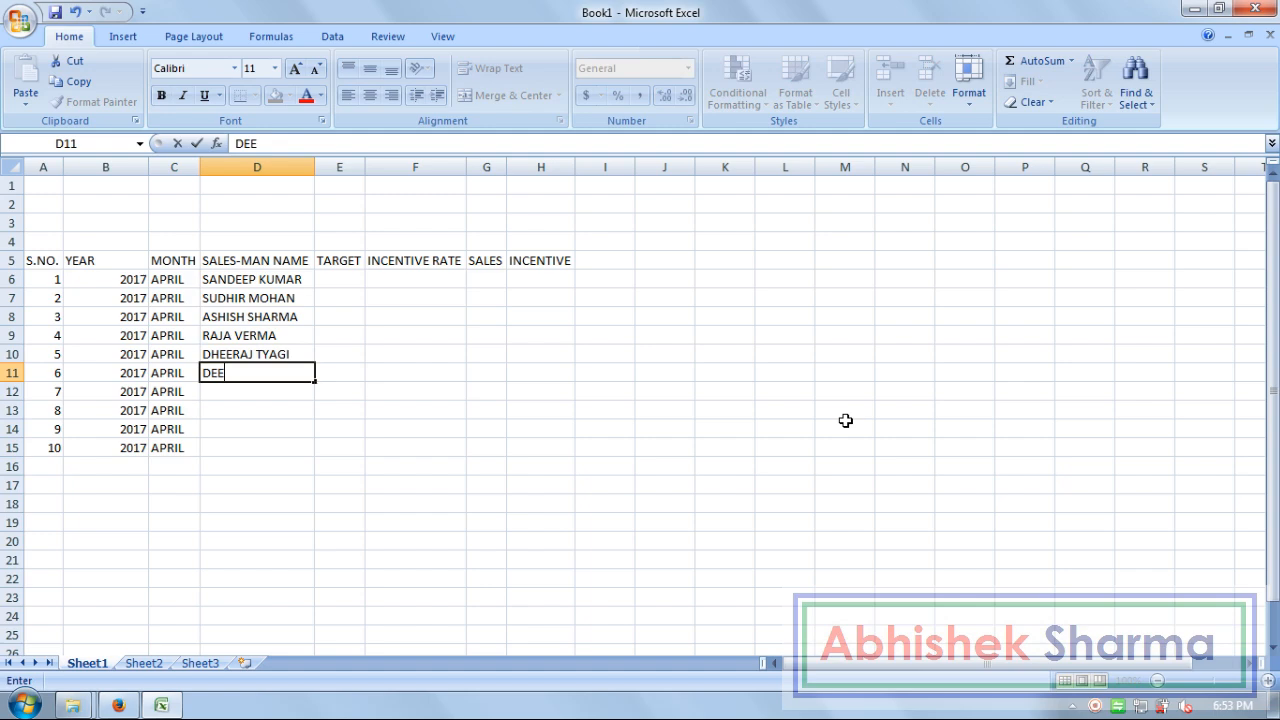
type("PAK KUMAR")
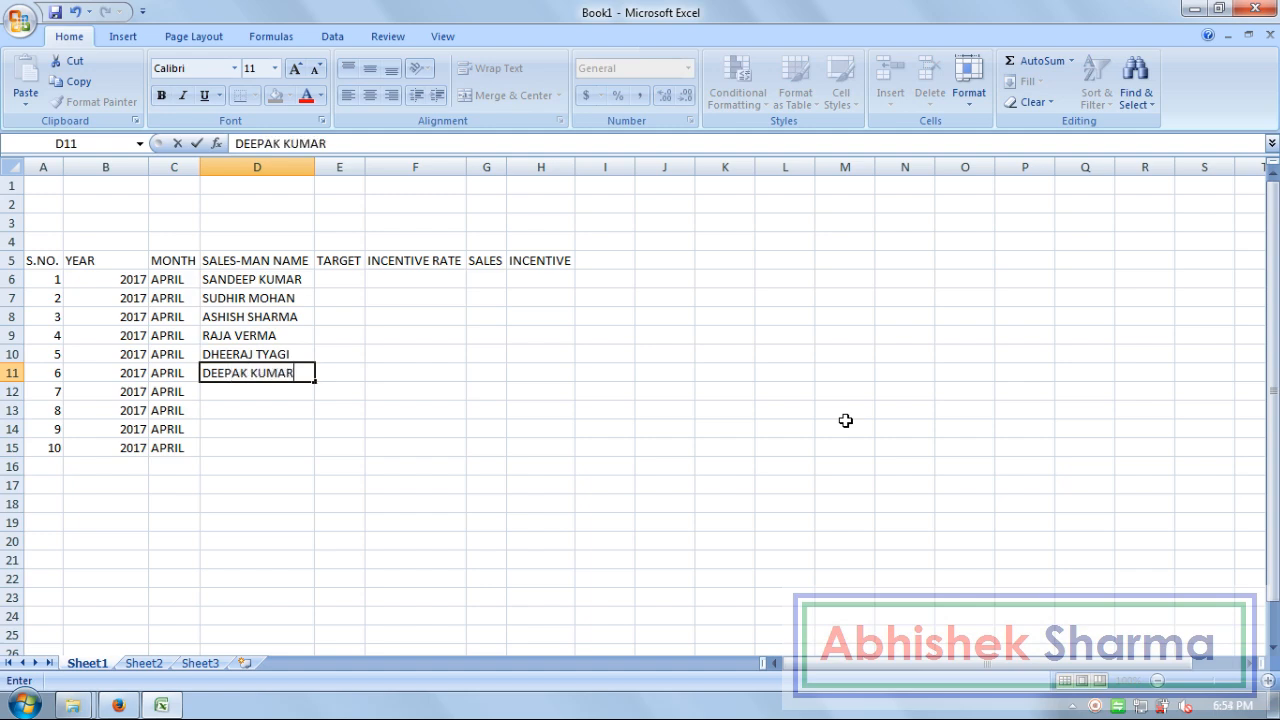
key("Return")
type("SA")
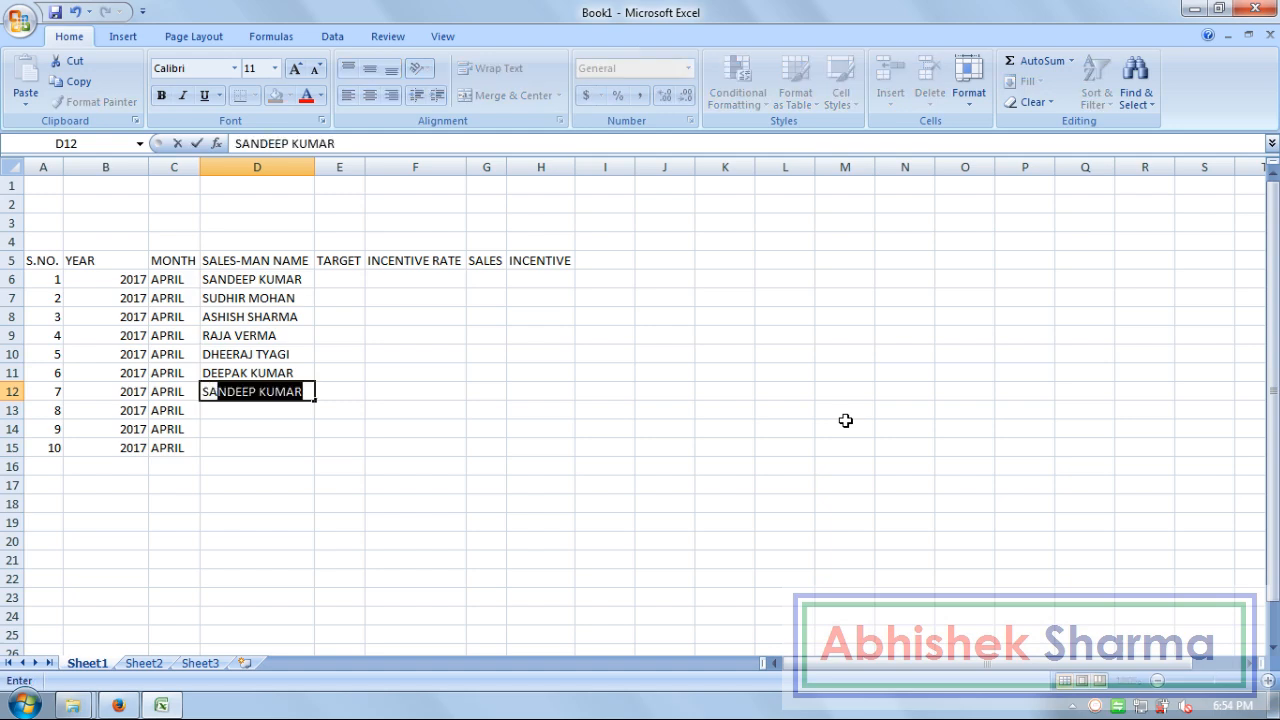
type("CHIN PUN")
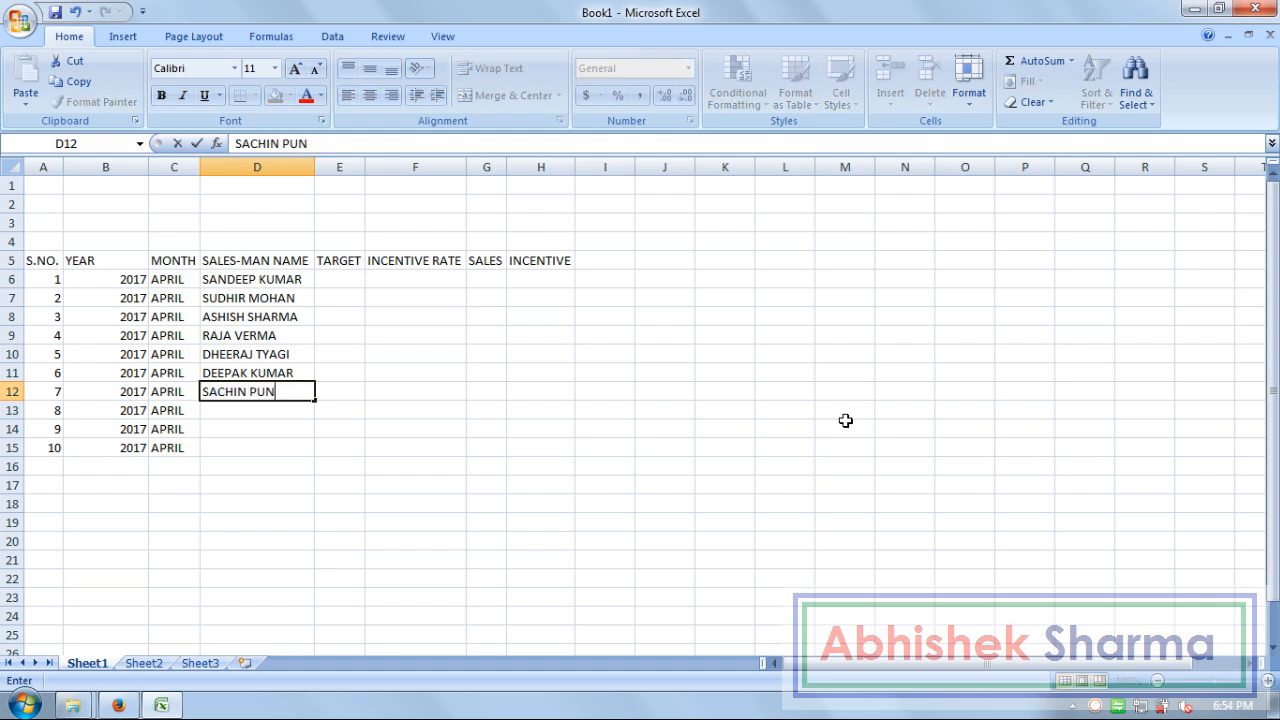
type("DIR")
key("Return")
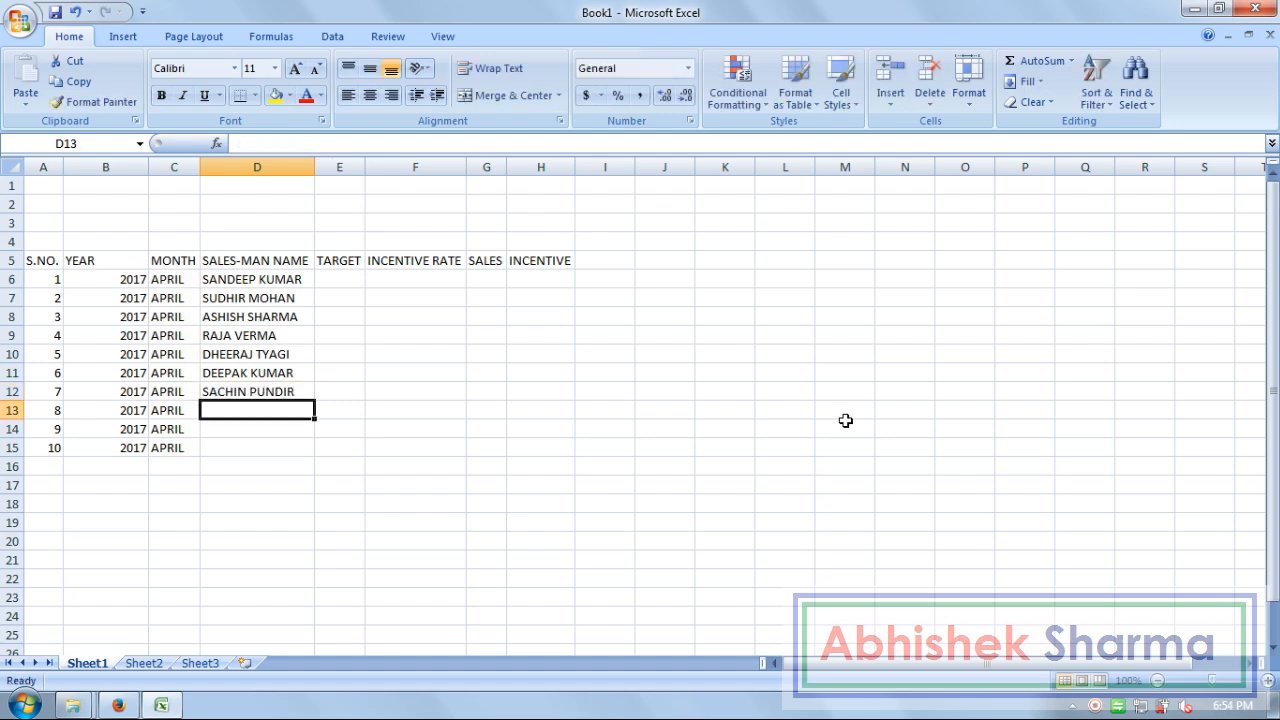
Step: Enter the full names of the last three salesmen under SALES-MAN NAME in D13:D15
type("PAN")
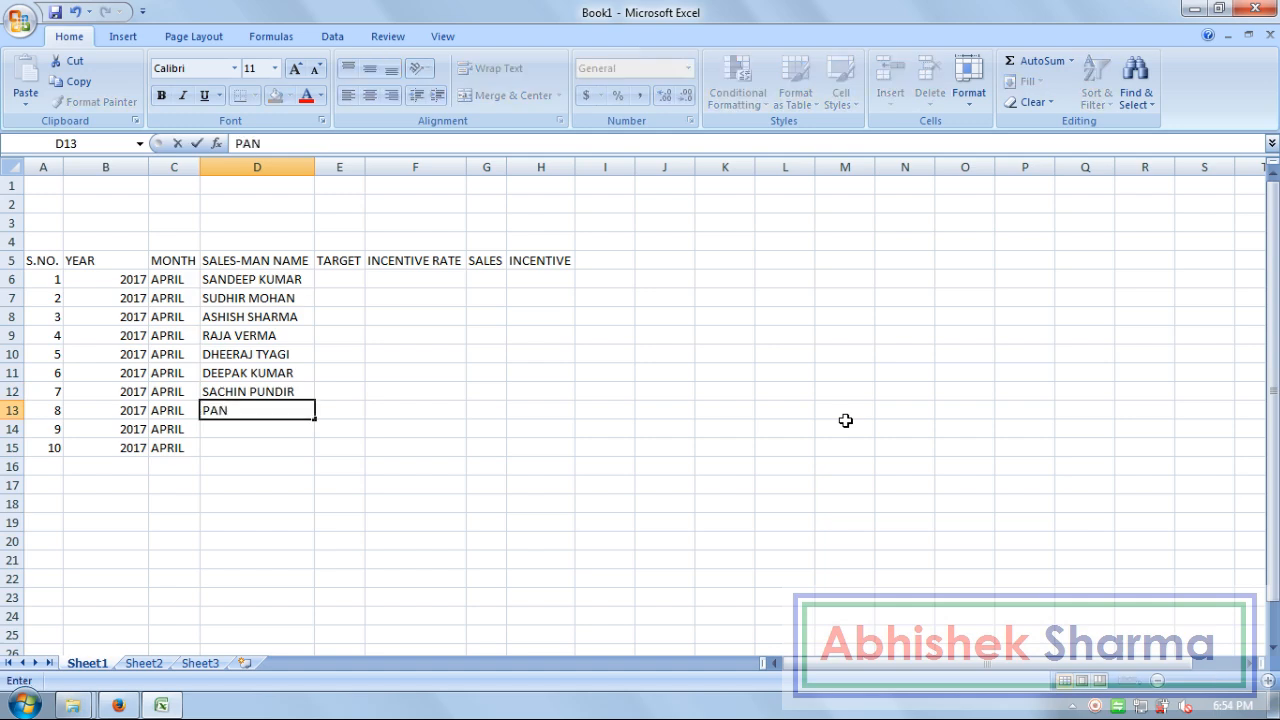
type("KAJ CHAUHAN")
key("Return")
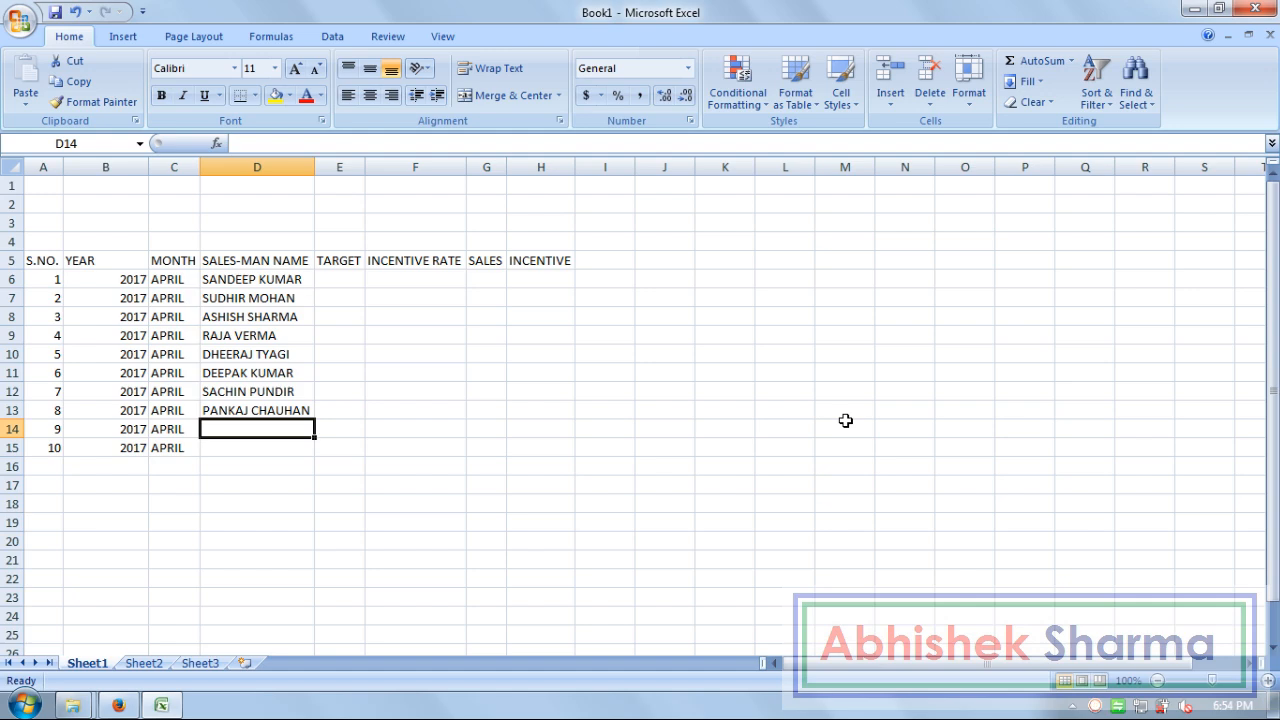
type("JONNY ")
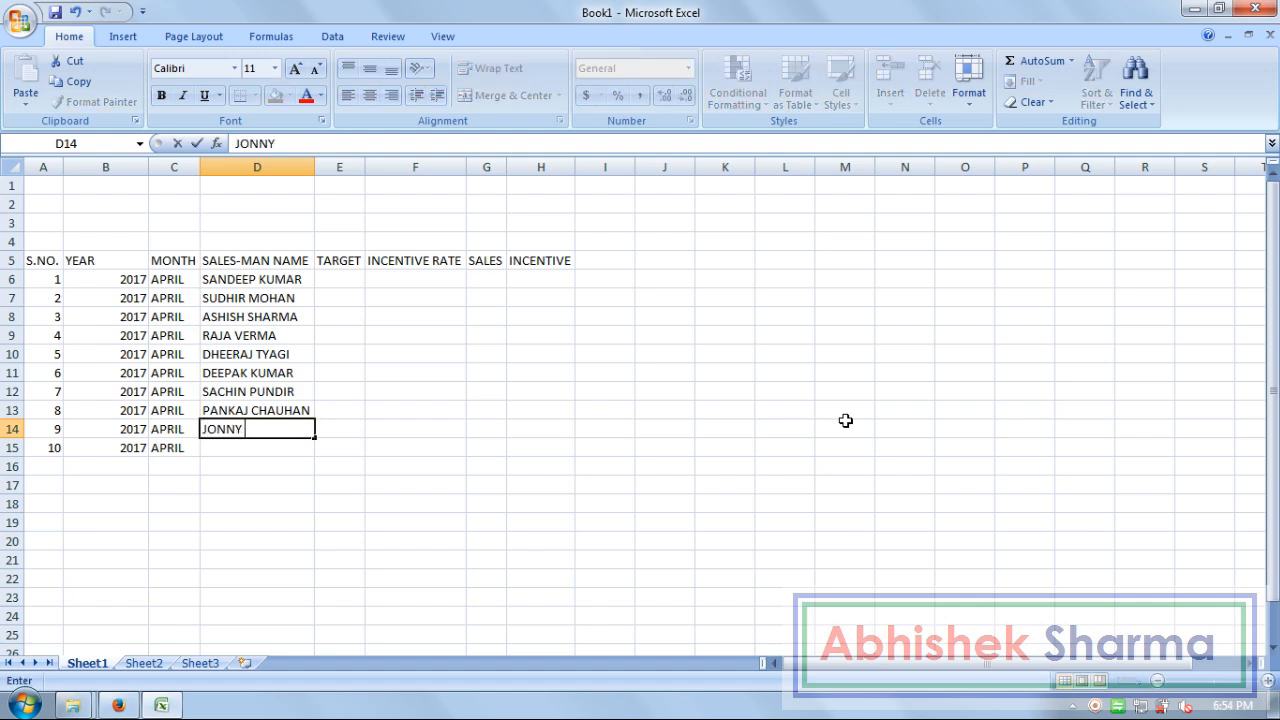
type("RAJPUT")
key("Return")
type("ASHU SRI")
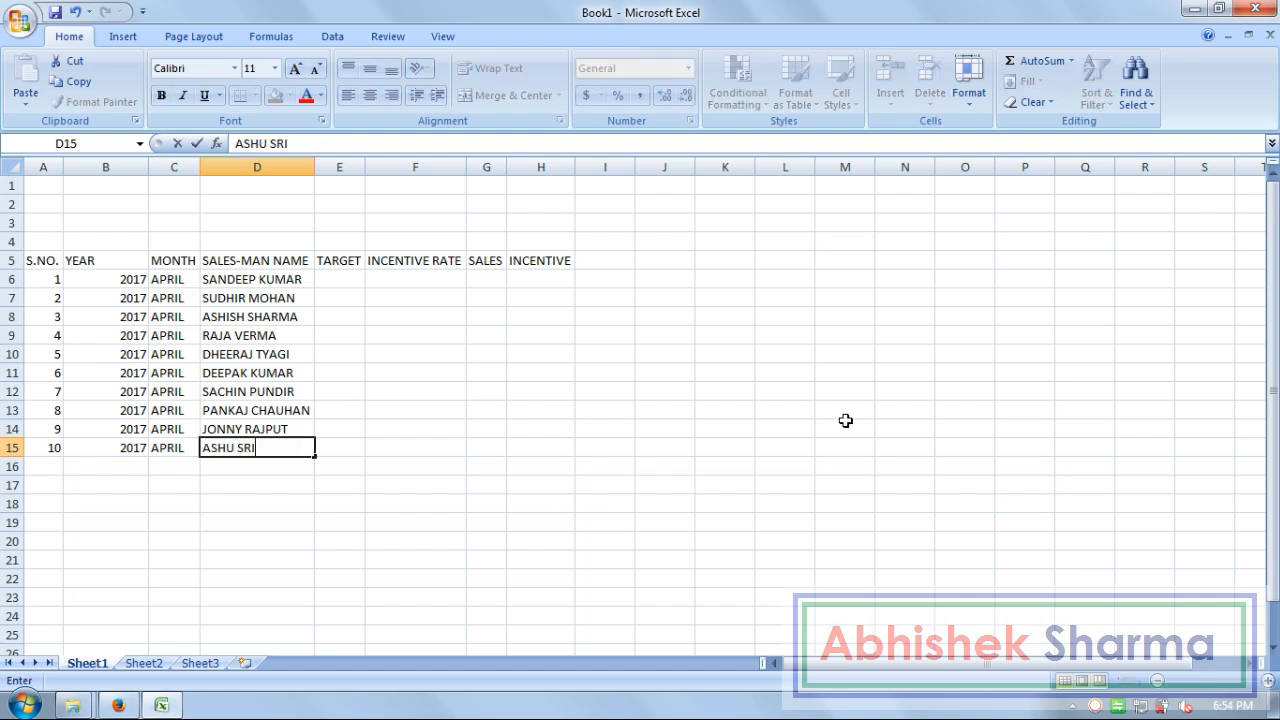
type("VASTAVA")
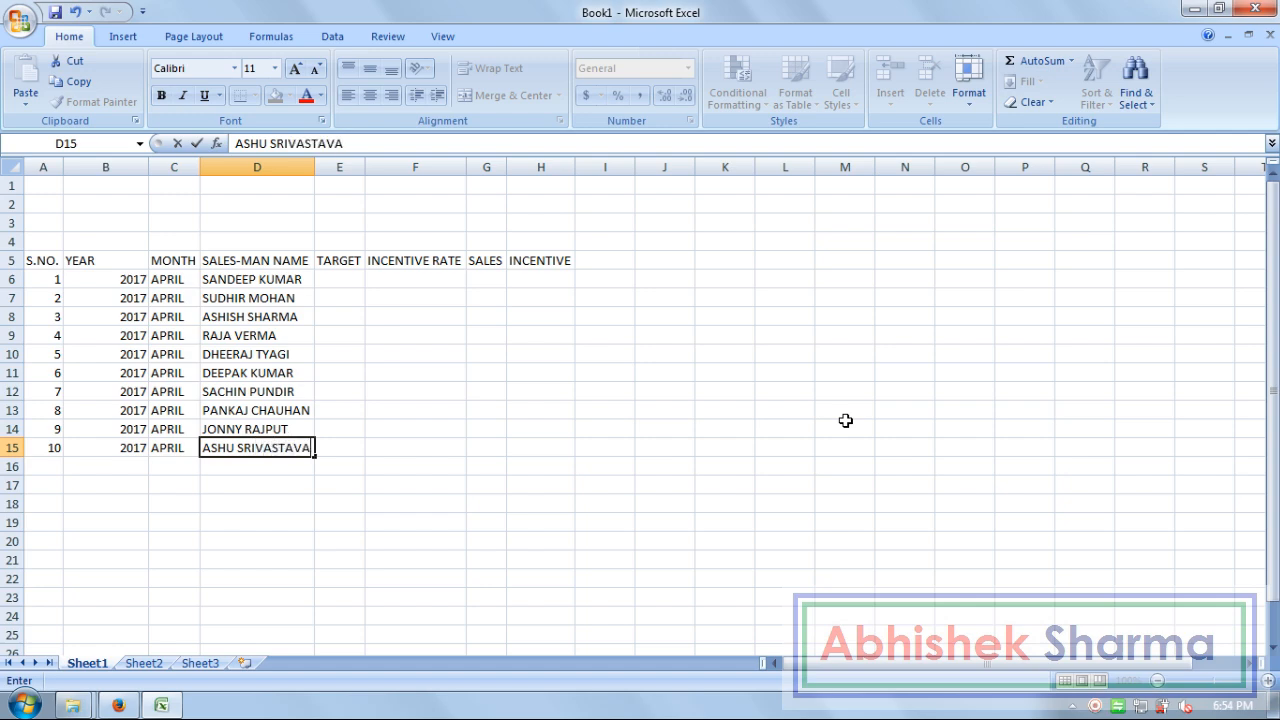
key("Return")
Step: Widen the TARGET column by about half and fill E6:E15 with 5000
left_click(350, 278)
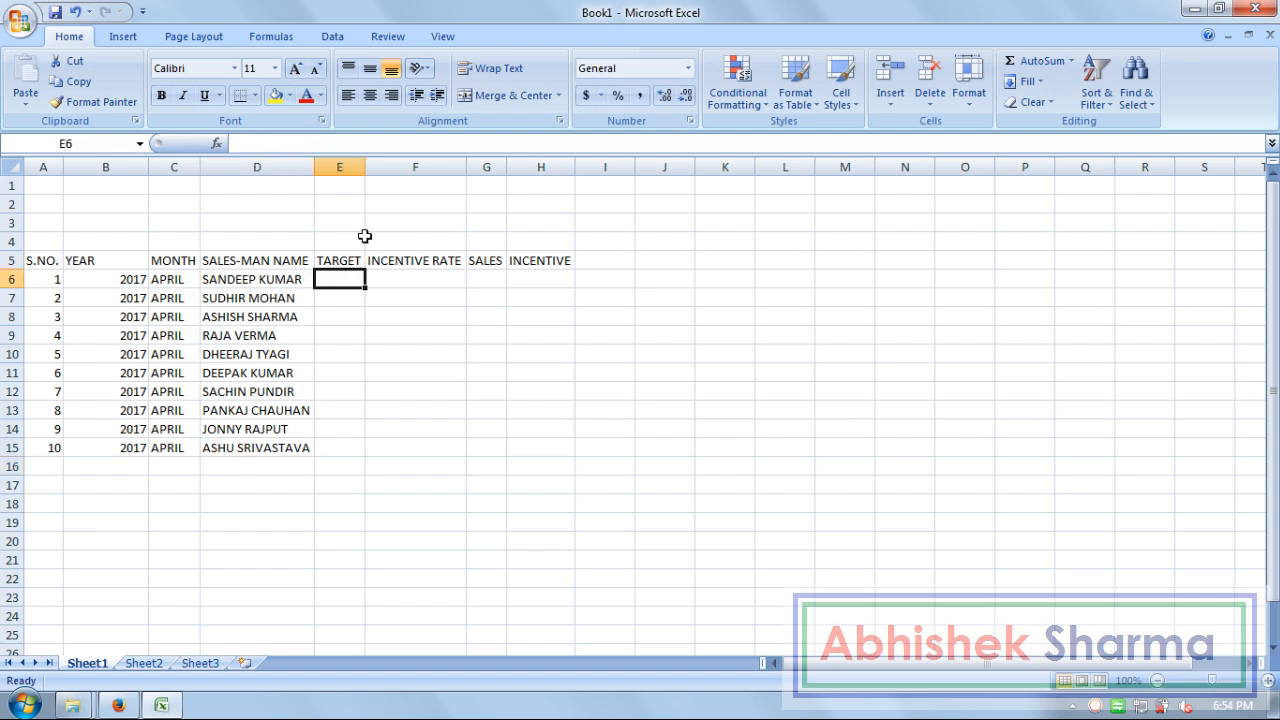
left_click_drag(367, 165, 393, 165)
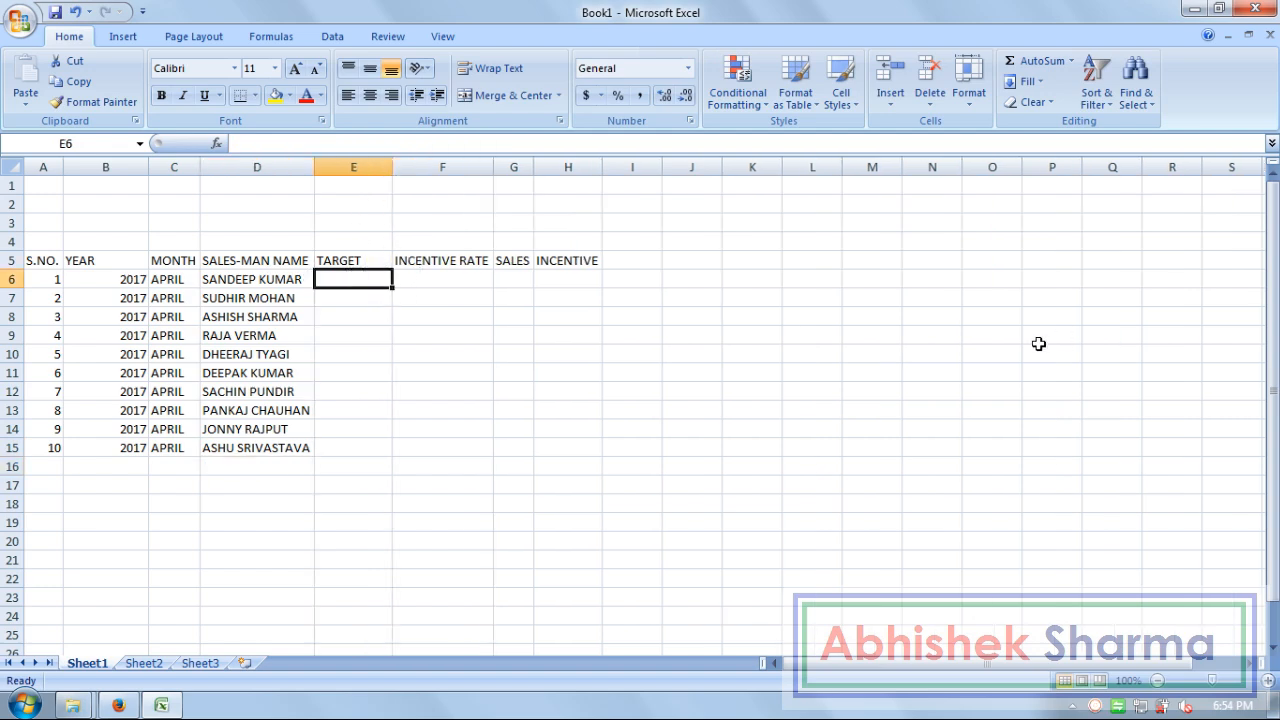
type("5000")
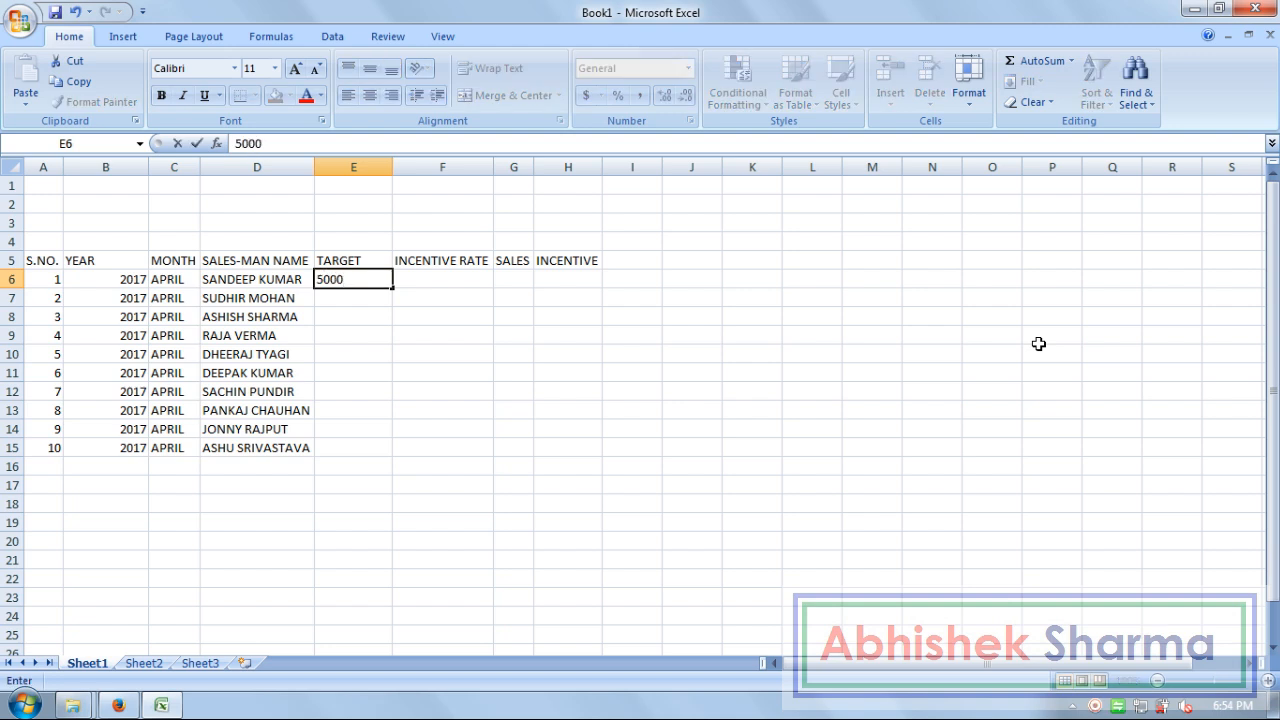
key("Return")
left_click_drag(348, 281, 352, 446)
key("ctrl+d")
left_click(467, 329)
Step: Fill the INCENTIVE RATE column from F6 to F15 with 10%
left_click(452, 279)
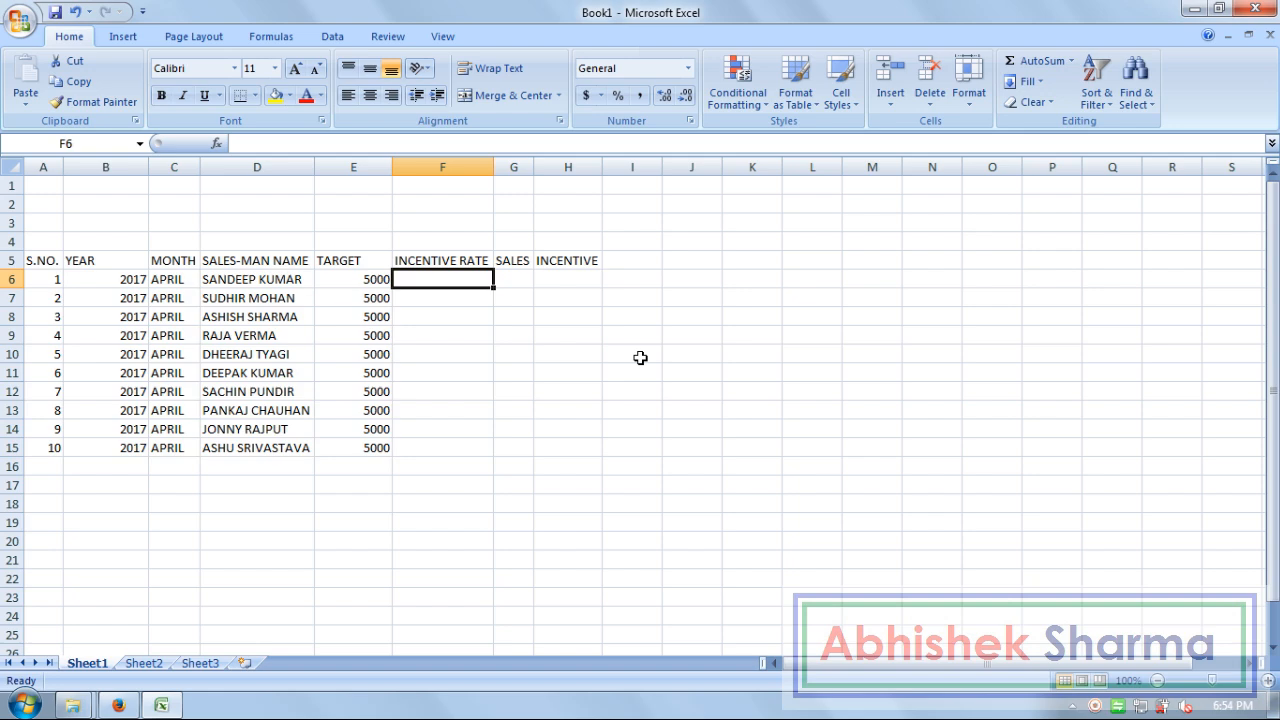
type("10%")
key("Return")
left_click_drag(452, 283, 451, 440)
key("ctrl+d")
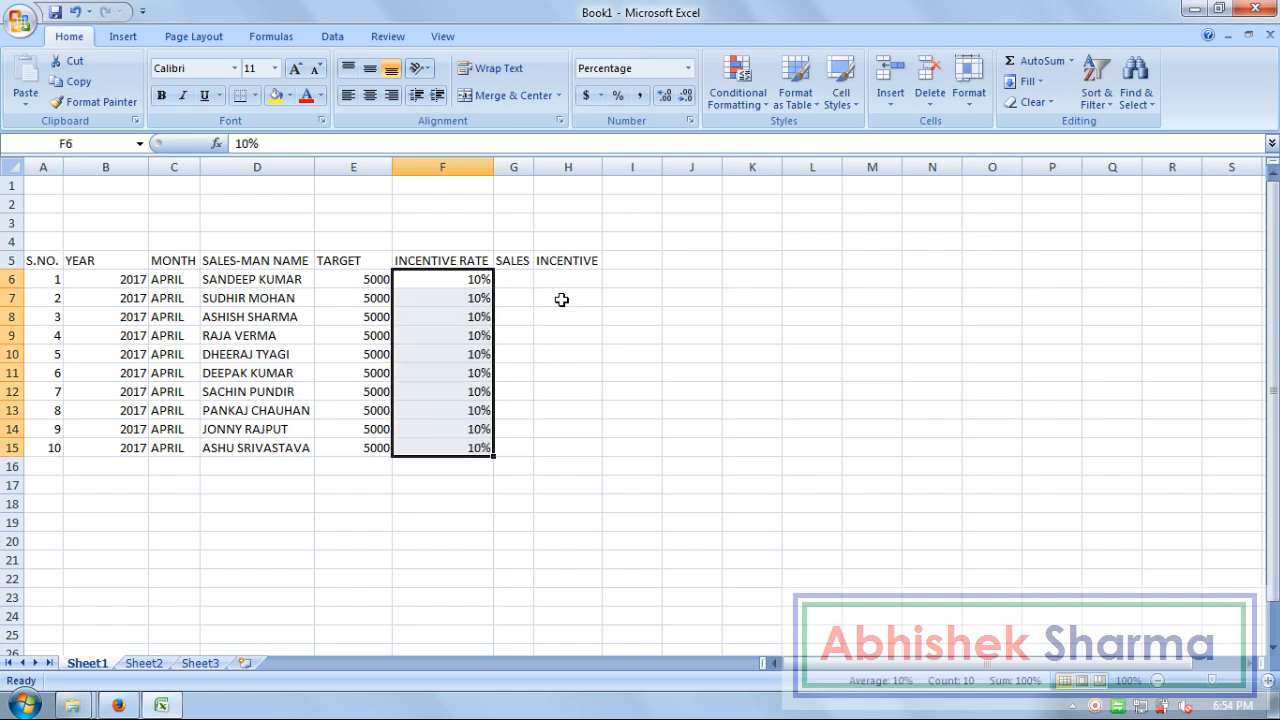
Step: Widen the SALES column to about twice its width and enter 6216, 4233 and 7655 in G6:G8
left_click(523, 277)
left_click_drag(533, 167, 575, 167)
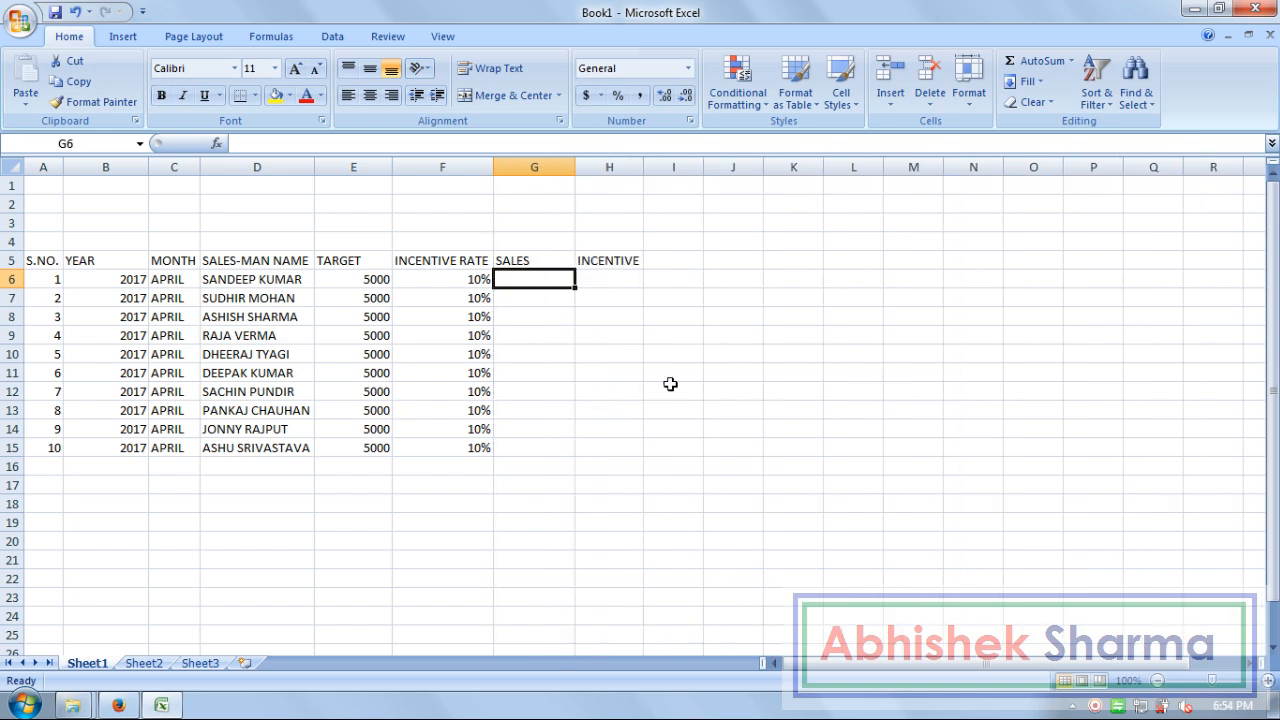
type("6216")
key("Return")
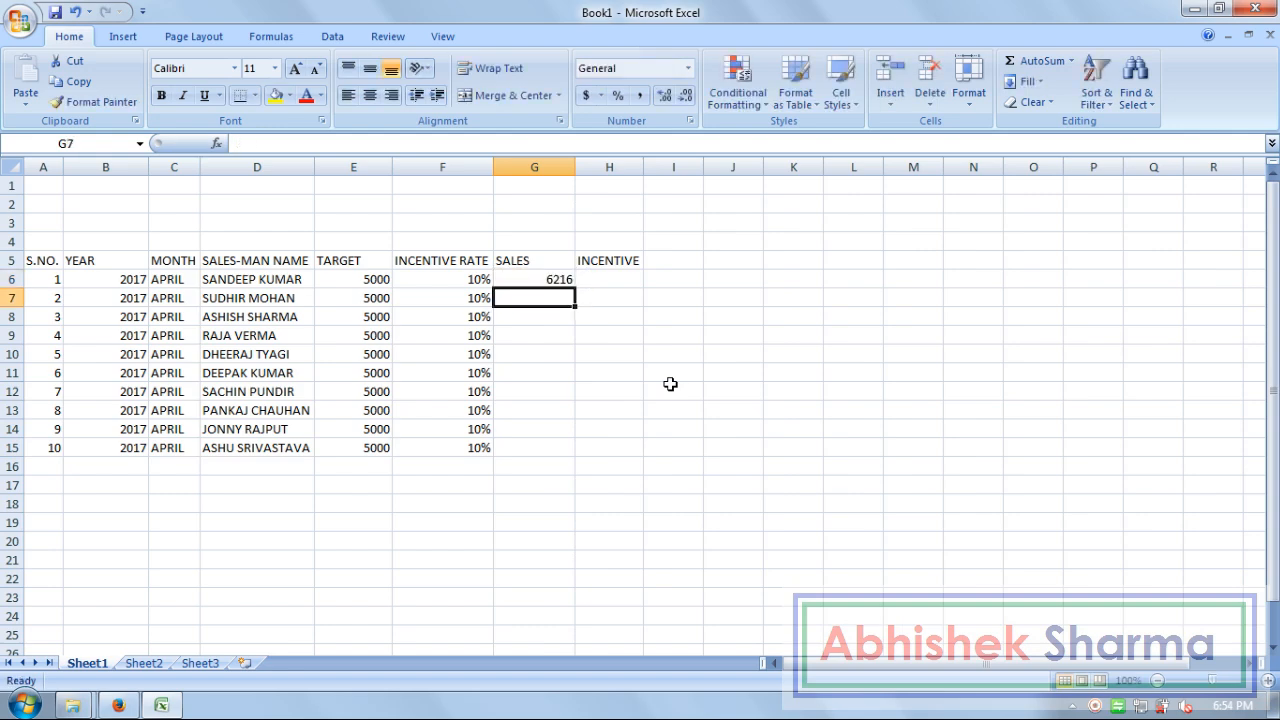
type("4233")
key("Return")
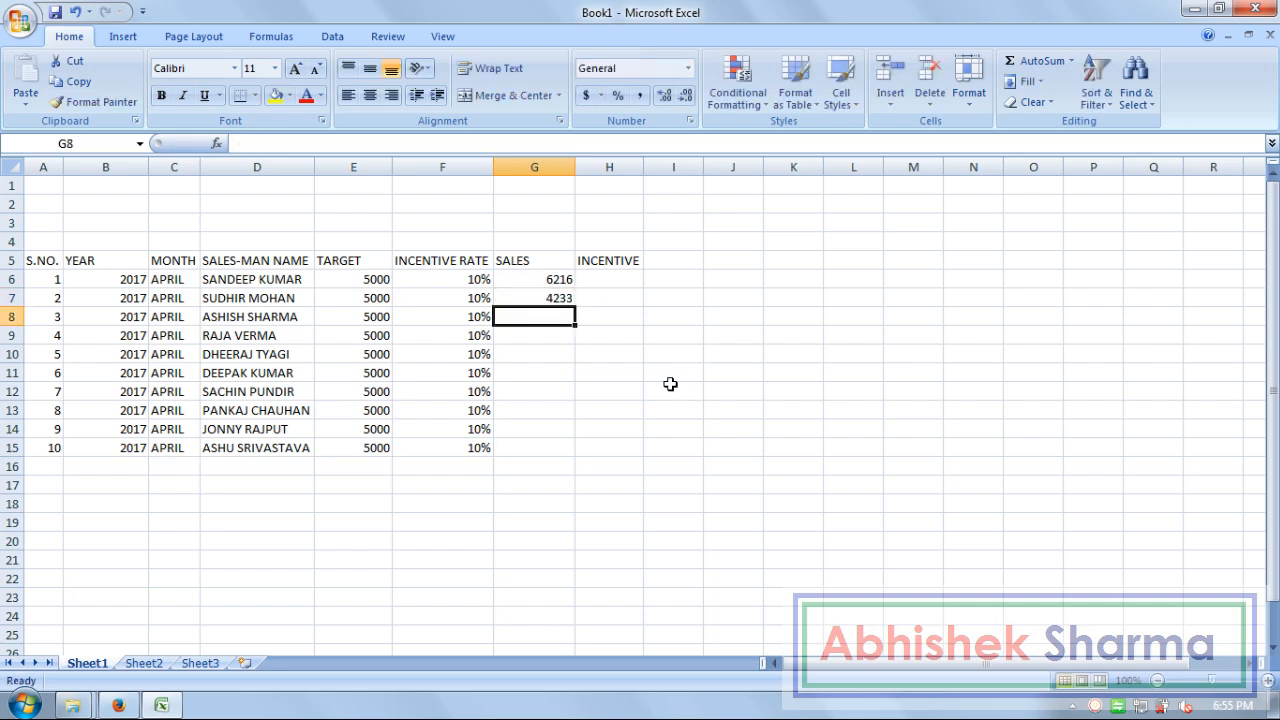
type("76")
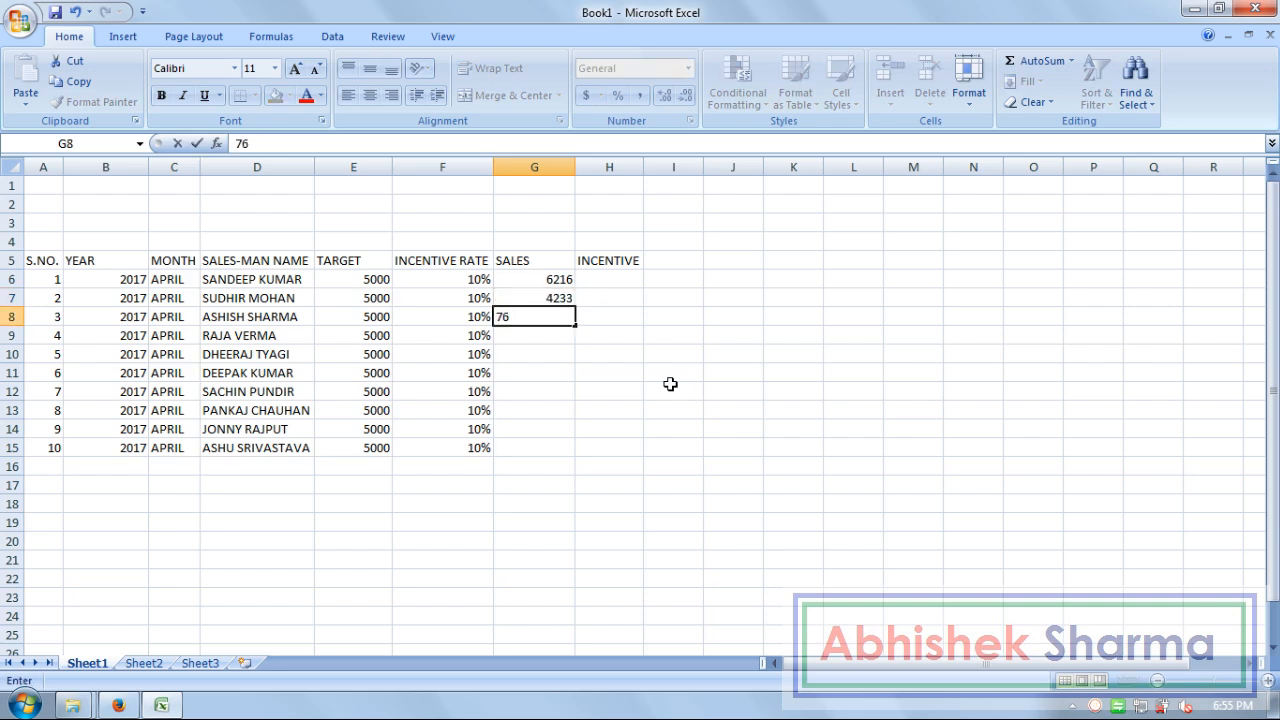
type("55")
key("Return")
Step: Enter the sales figures 8764, 9366 and 4022 in G9:G11
type("8")
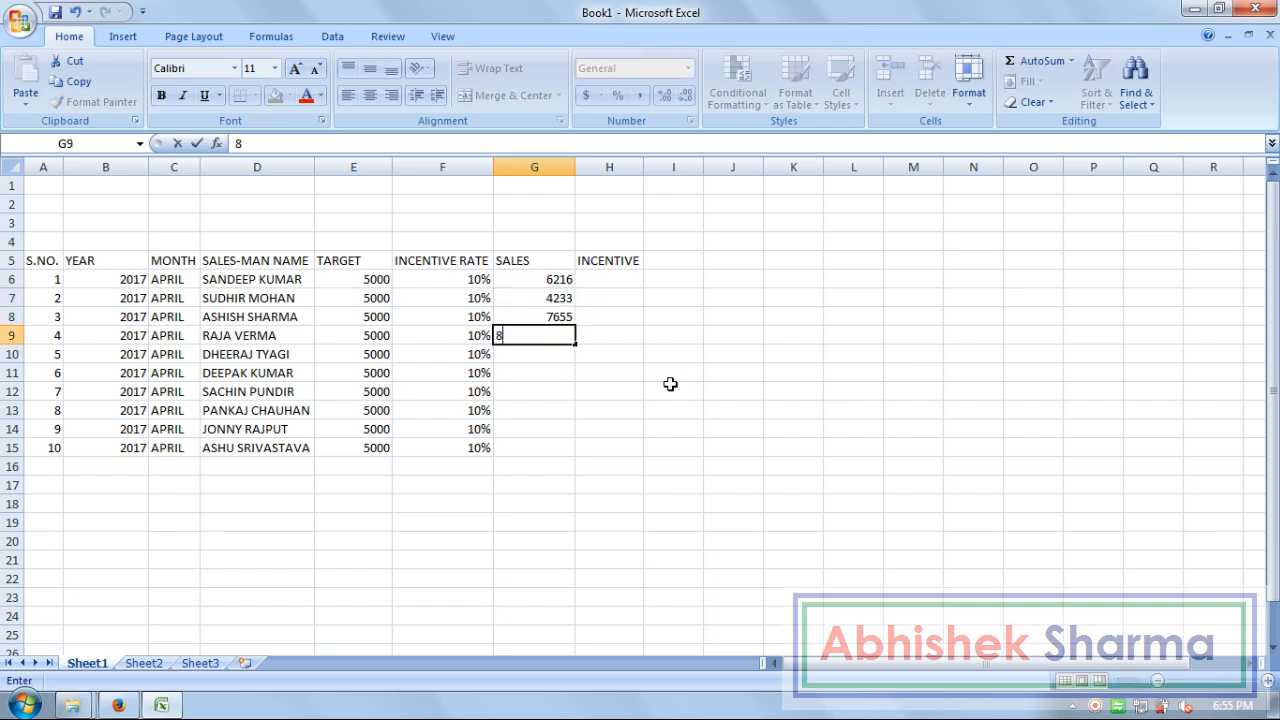
type("764")
key("Return")
type("9366")
key("Return")
type("4022")
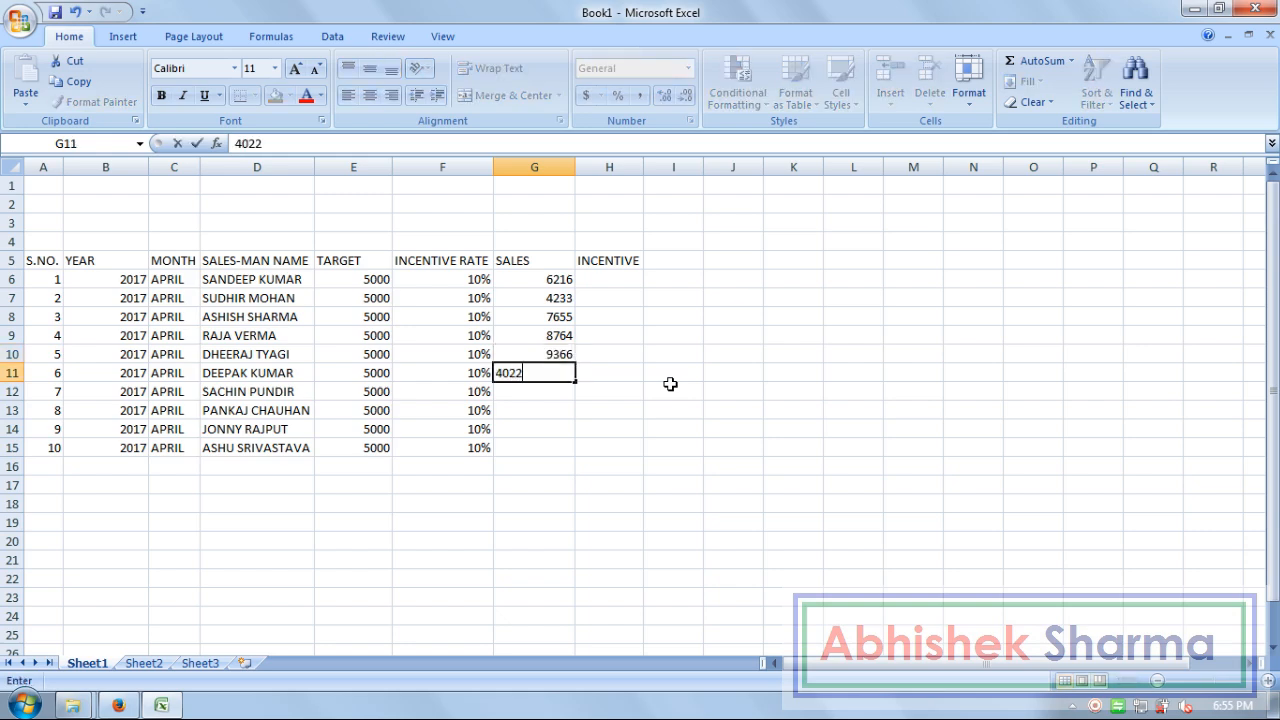
key("Return")
Step: Enter the sales figures 6863, 4555, 9251 and 7541 in G12:G15
type("6")
key("BackSpace")
type("6863")
key("Return")
type("4555")
key("Return")
type("9251")
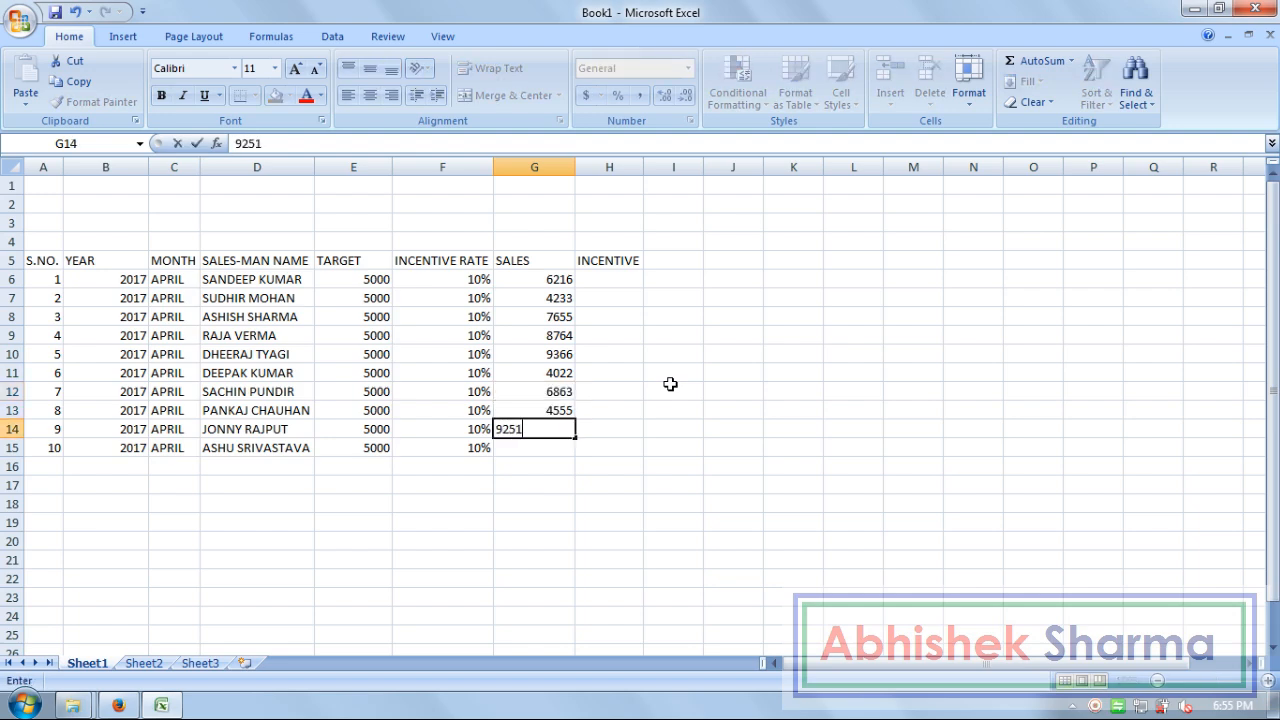
key("Return")
type("7541")
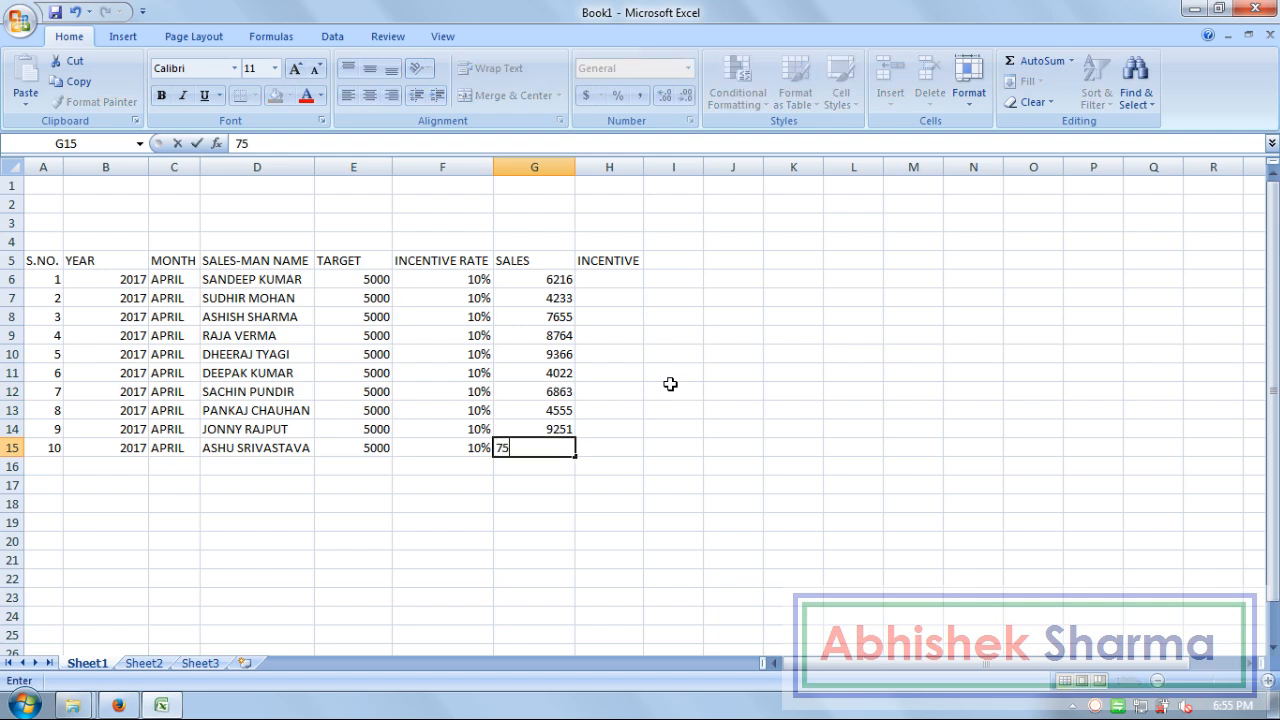
key("Return")
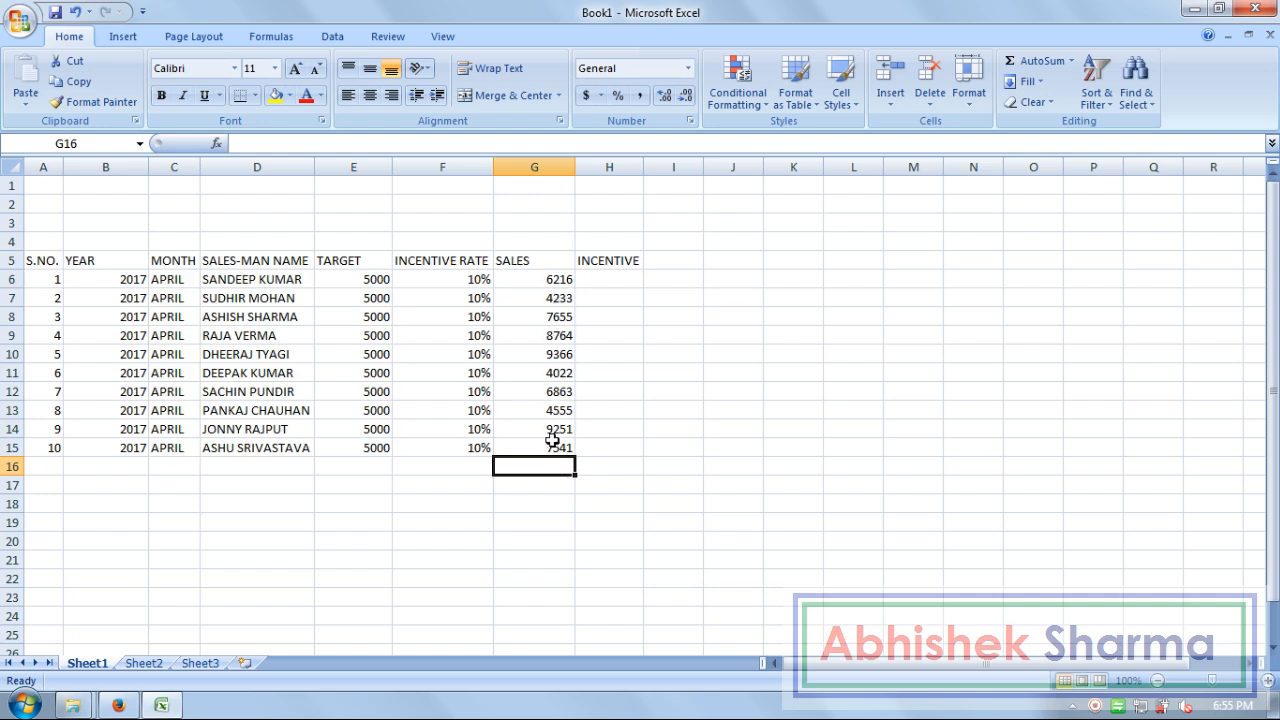
Step: Start an IF formula in H6 that tests whether the sales in G6 exceed the target in E6
left_click(606, 280)
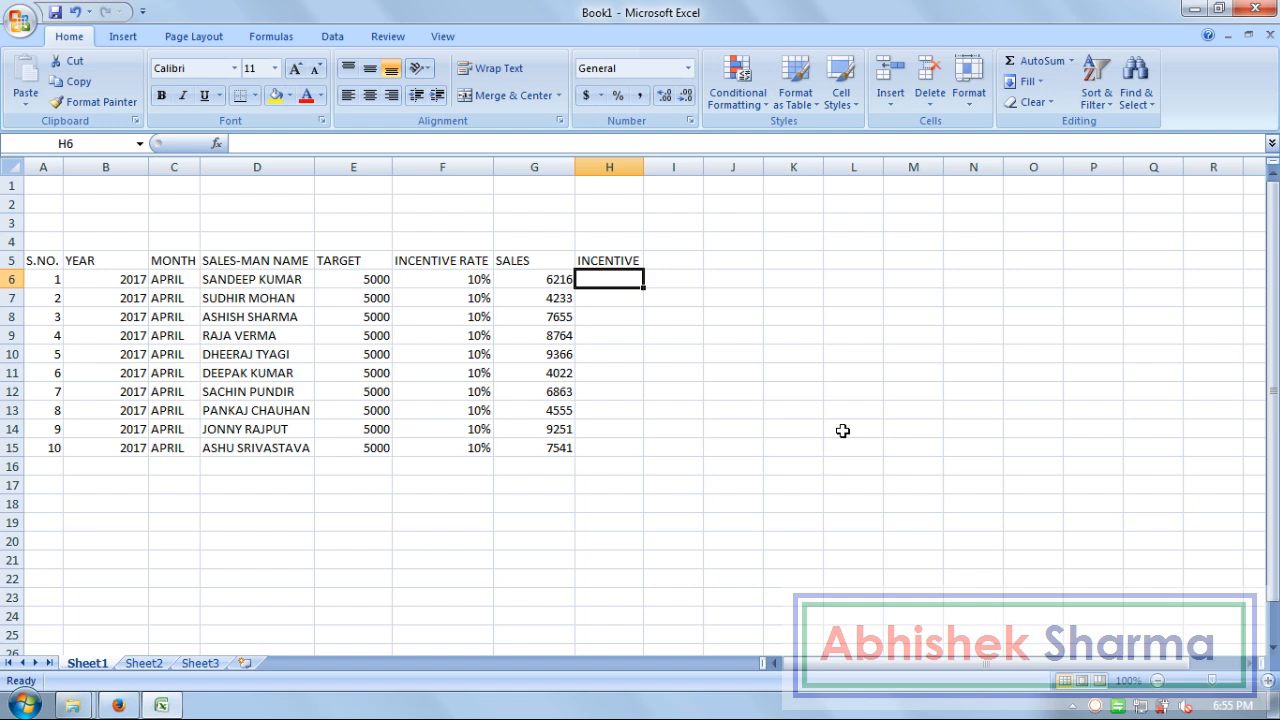
left_click(695, 318)
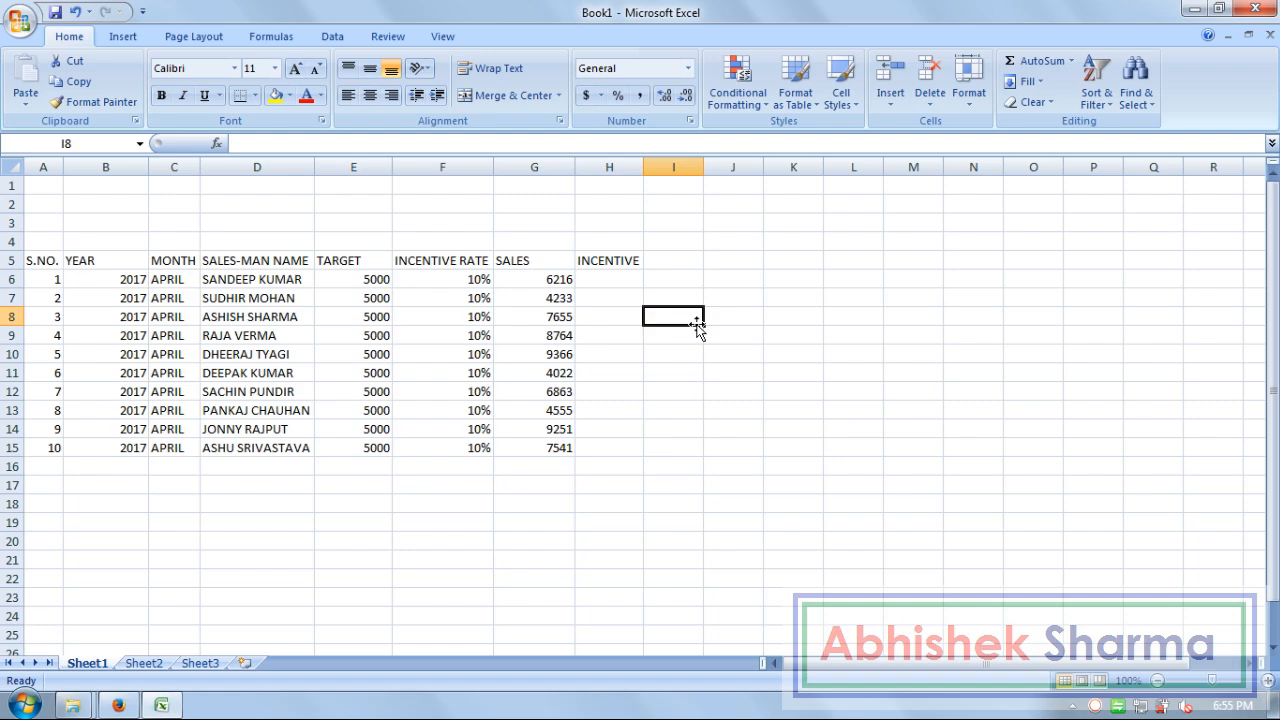
left_click(1267, 681)
left_click(1267, 681)
left_click(1267, 681)
left_click(1267, 681)
left_click(845, 337)
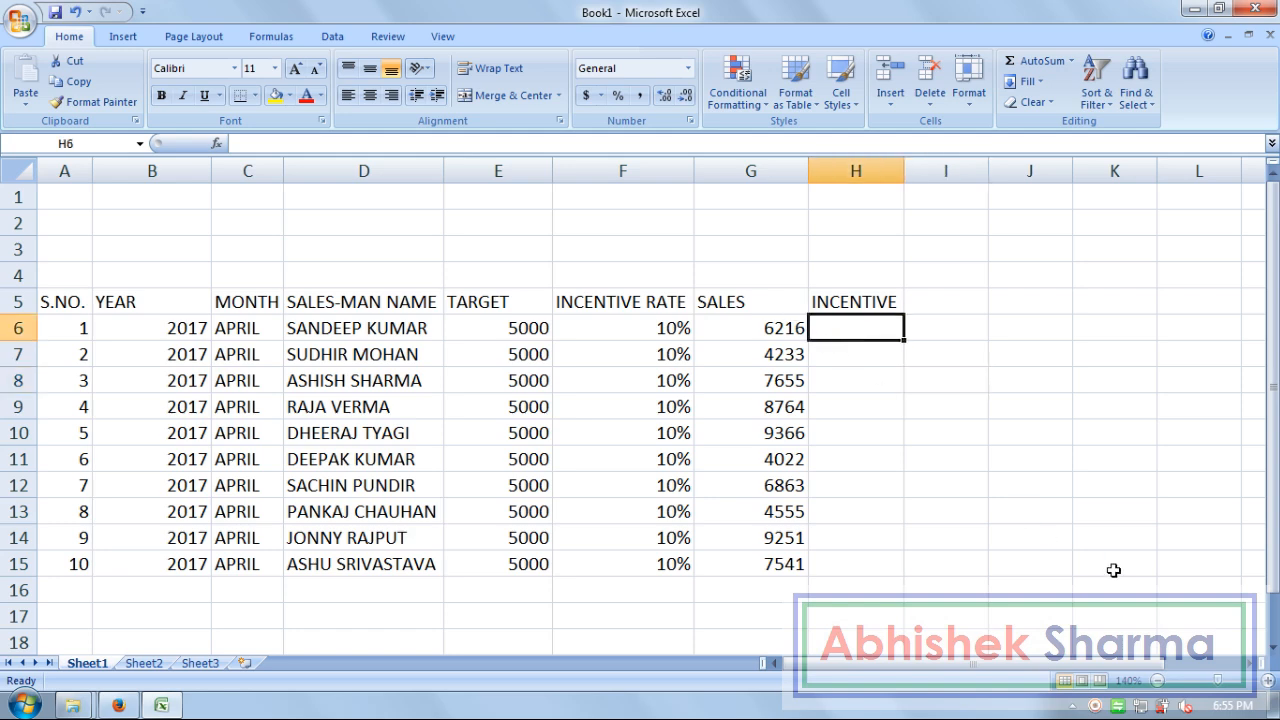
type("=I")
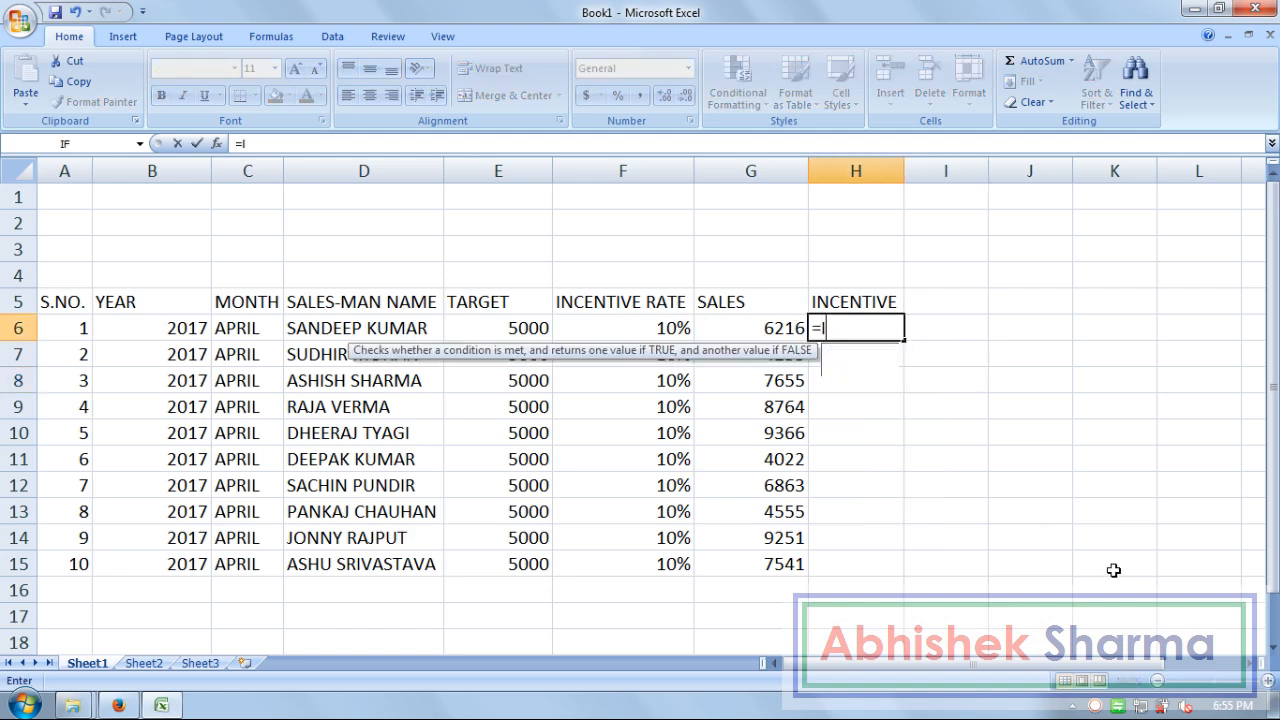
type("F(")
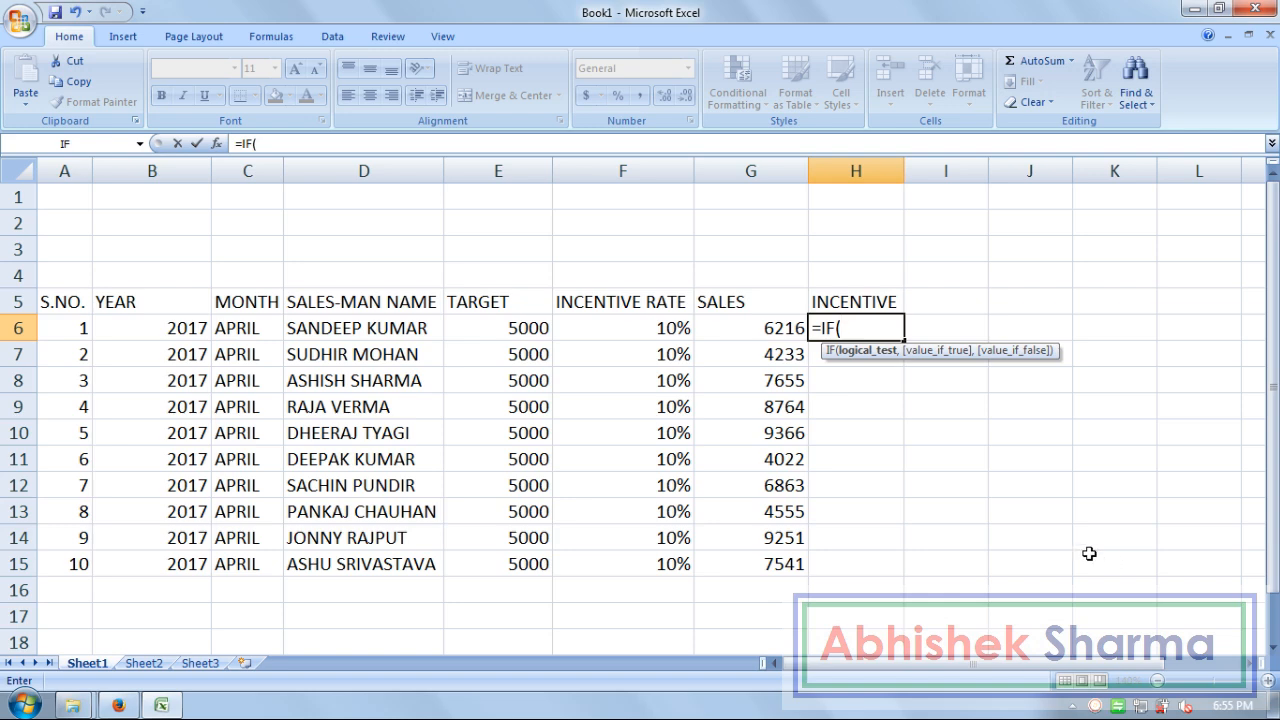
left_click(745, 327)
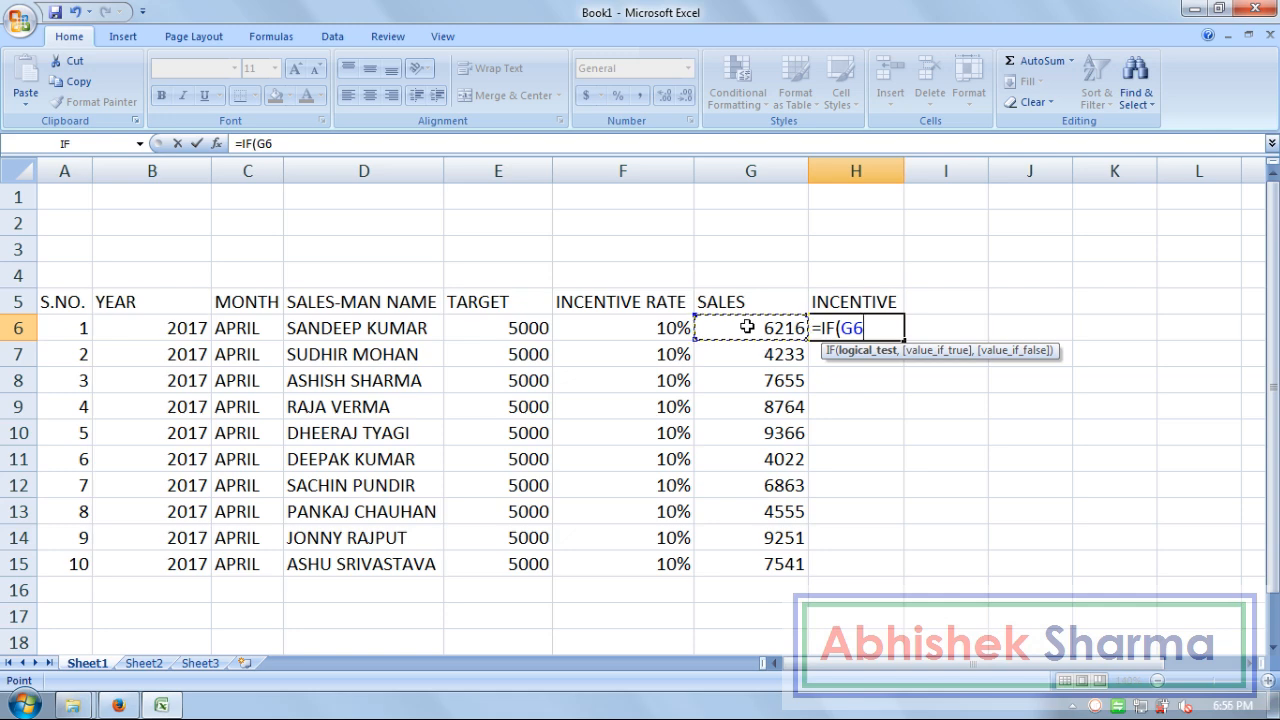
type(">")
left_click(530, 332)
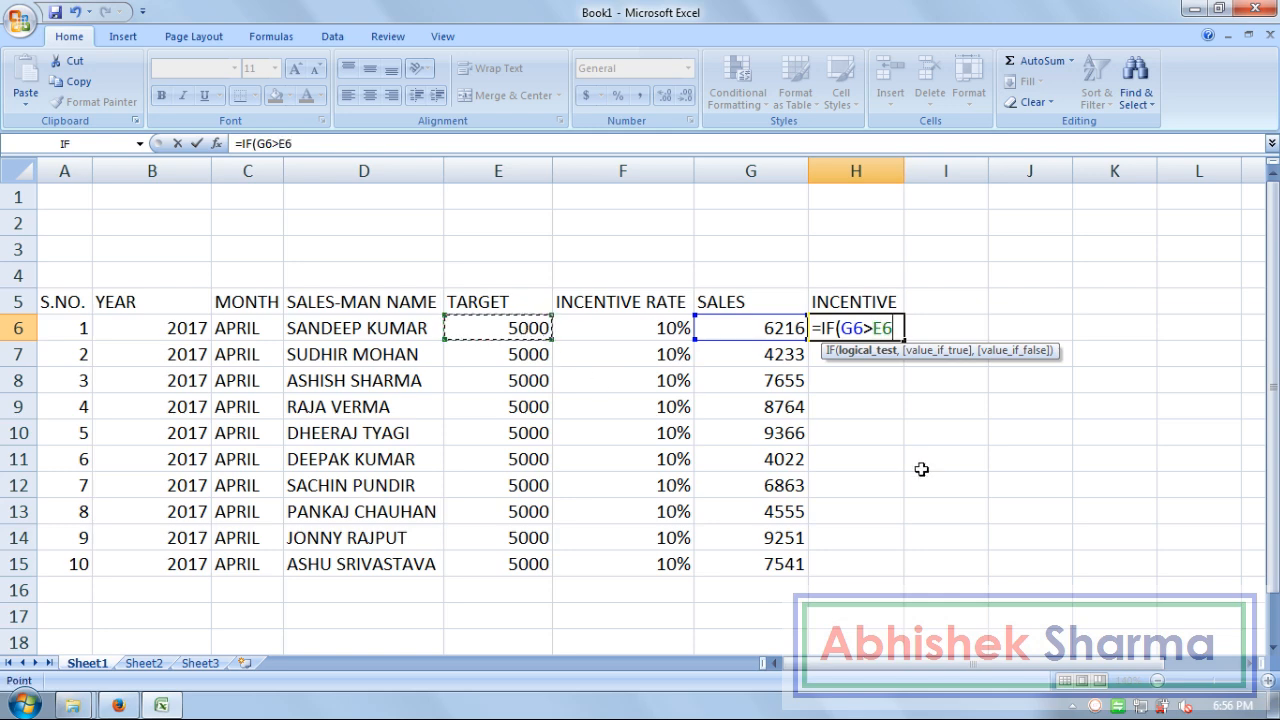
Step: Complete the H6 formula so it returns F6*G6 when true and "Non Achieve" when false
type(",")
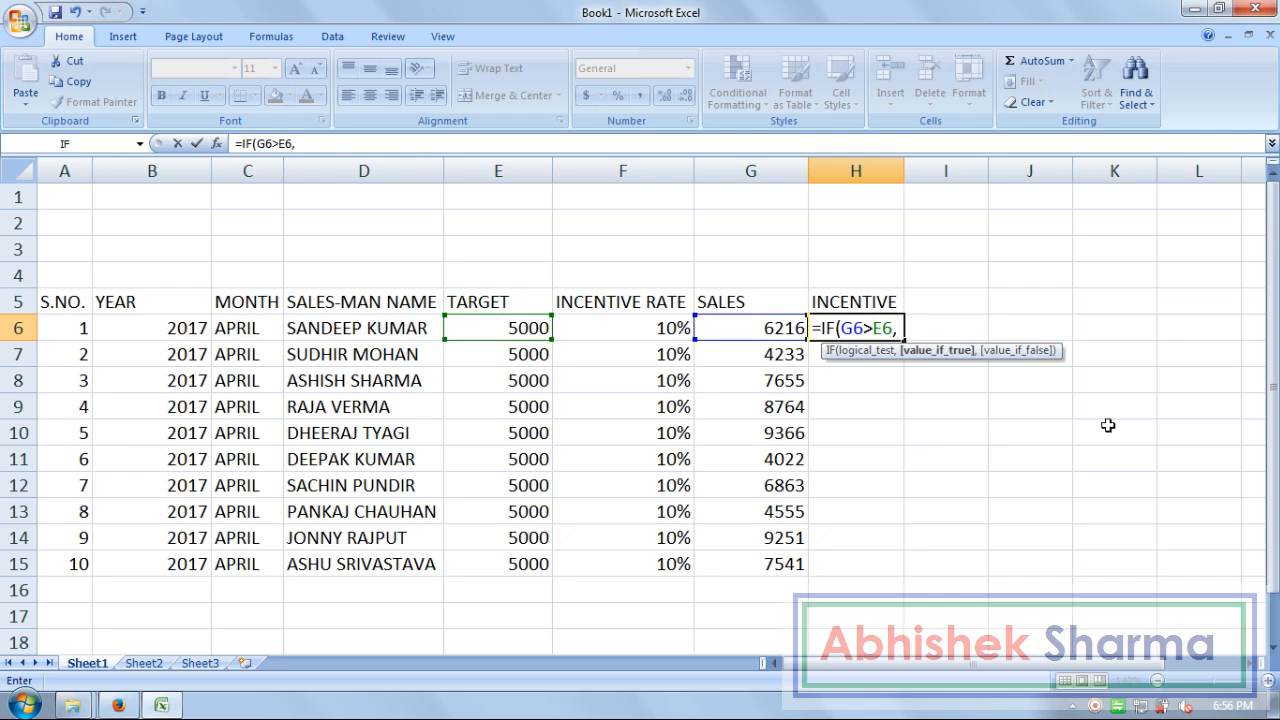
left_click(650, 332)
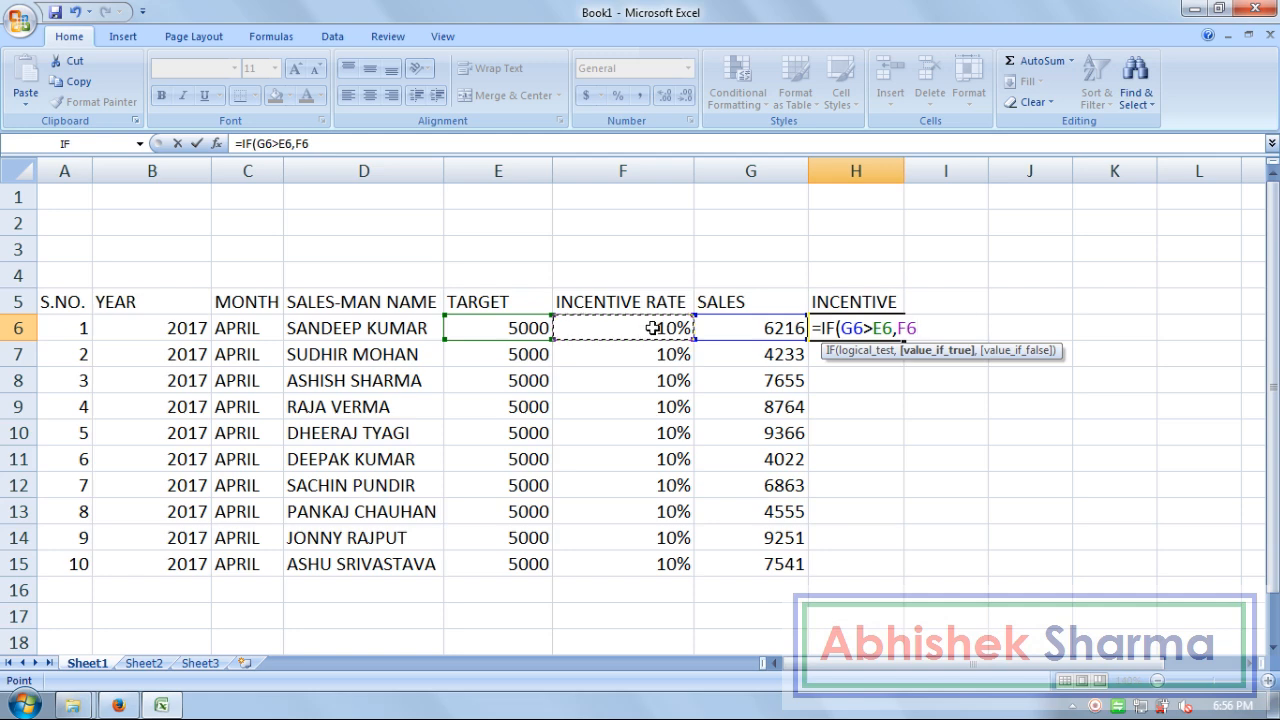
type("*")
left_click(739, 322)
type(",")
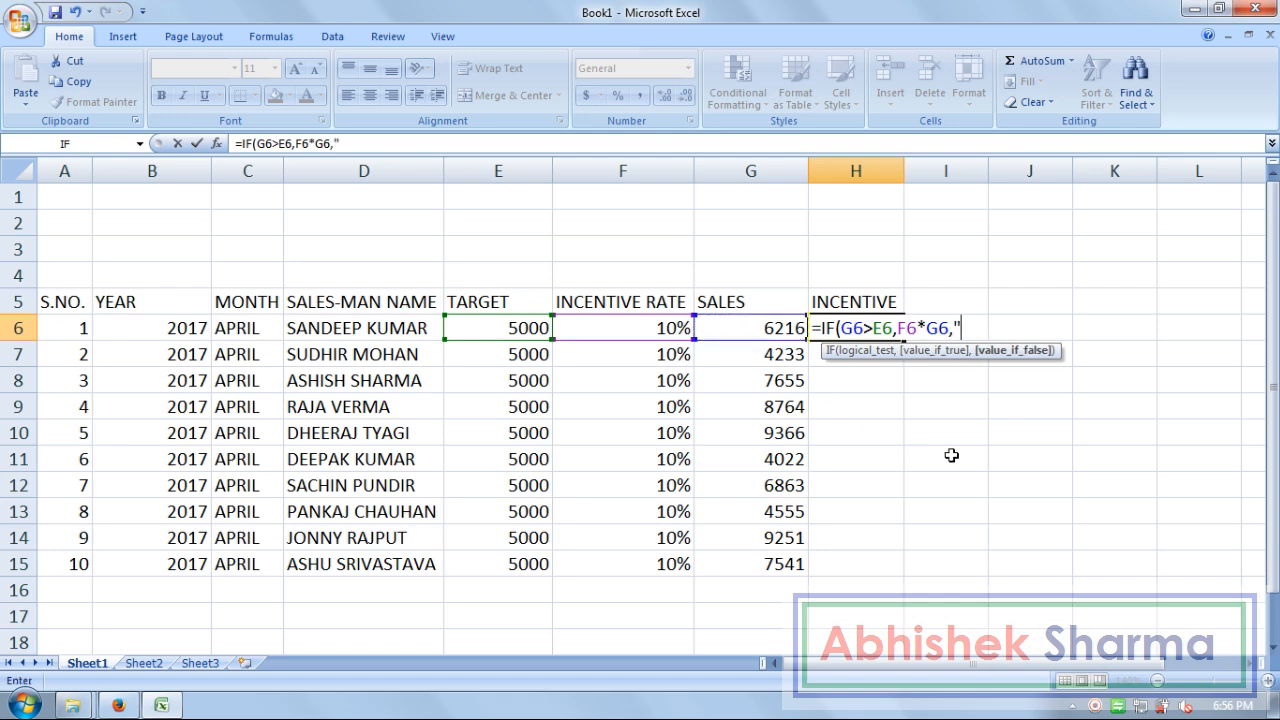
type("\"Non Achieve")
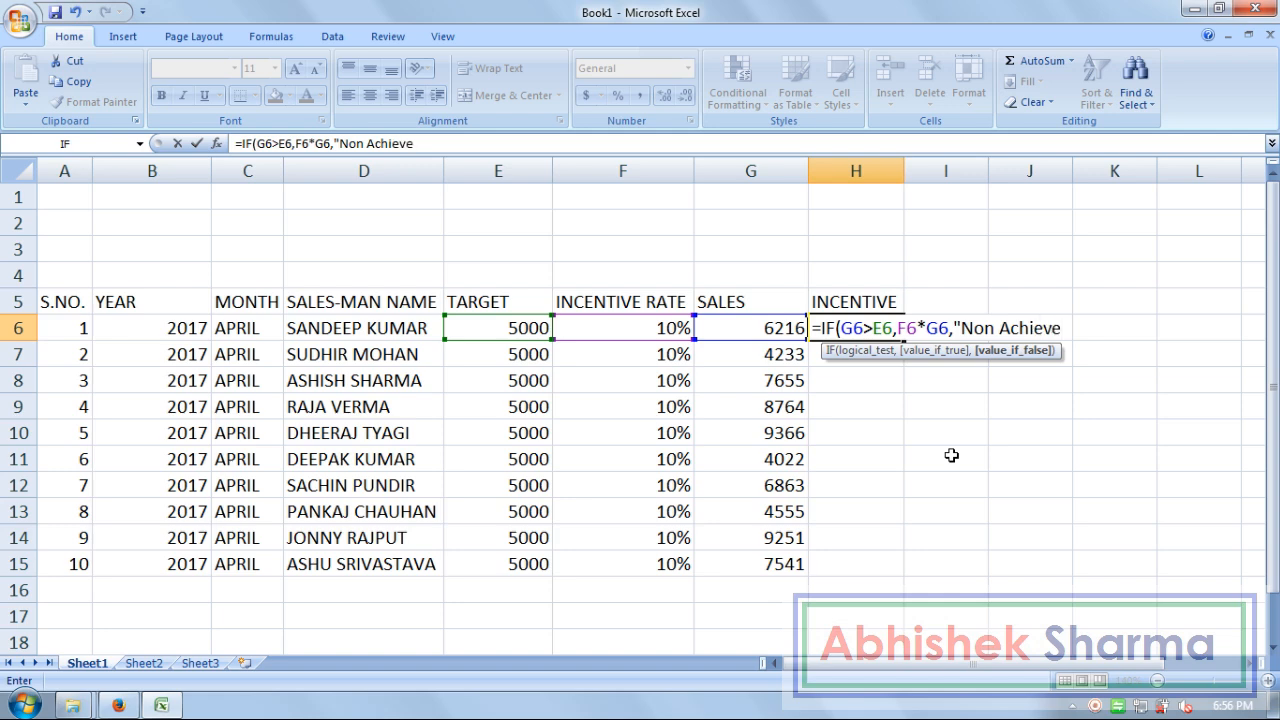
type("\")")
key("Return")
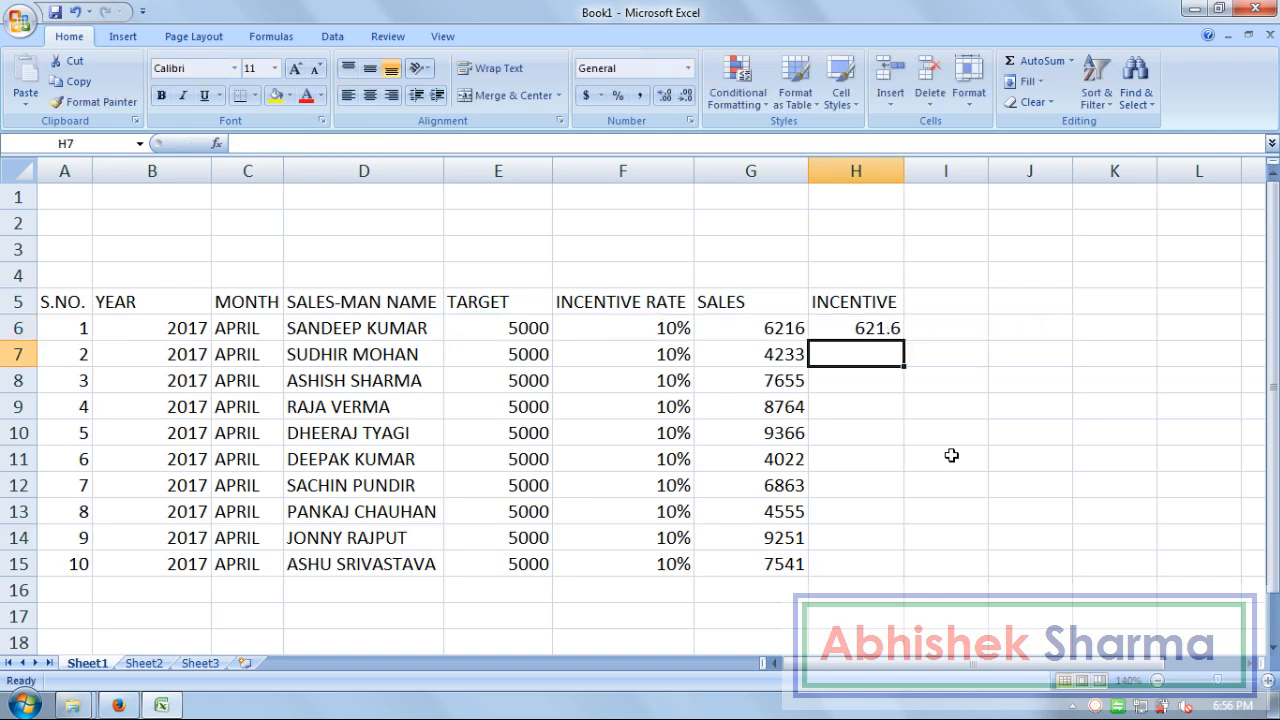
key("Up")
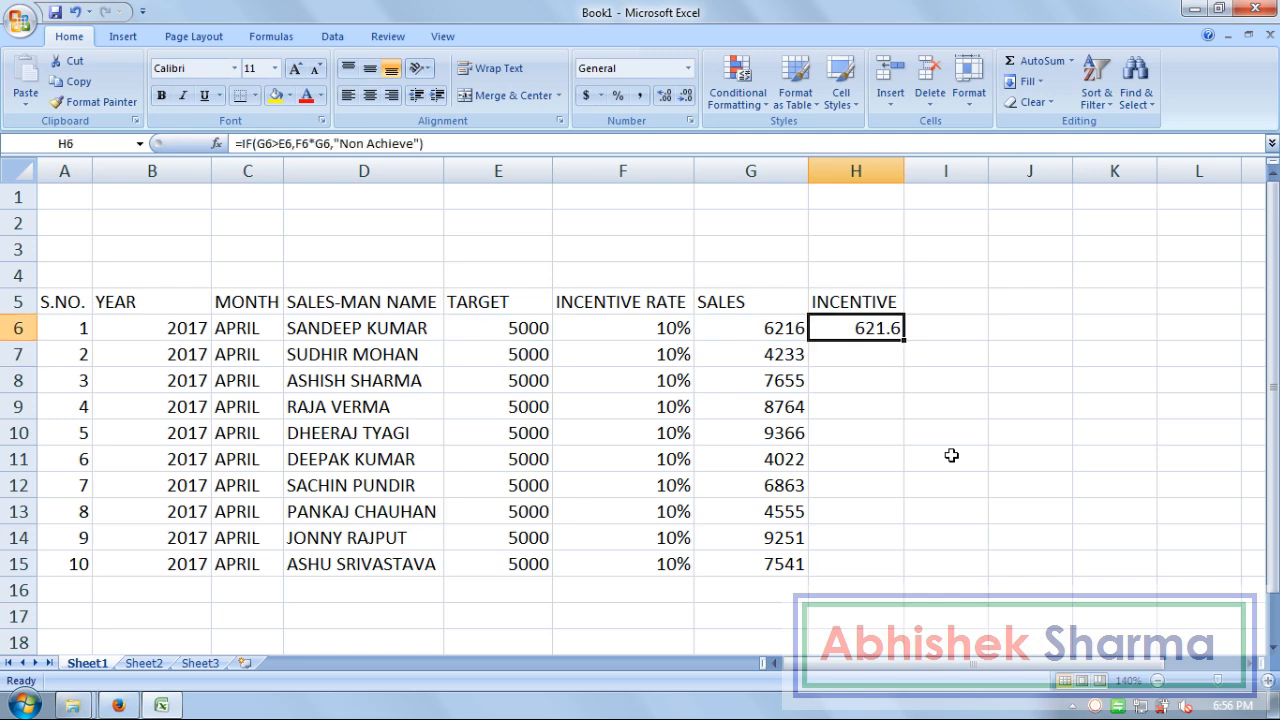
Step: Start an IF formula in H7 that tests whether G7 is greater than E7
key("Down")
type("=if")
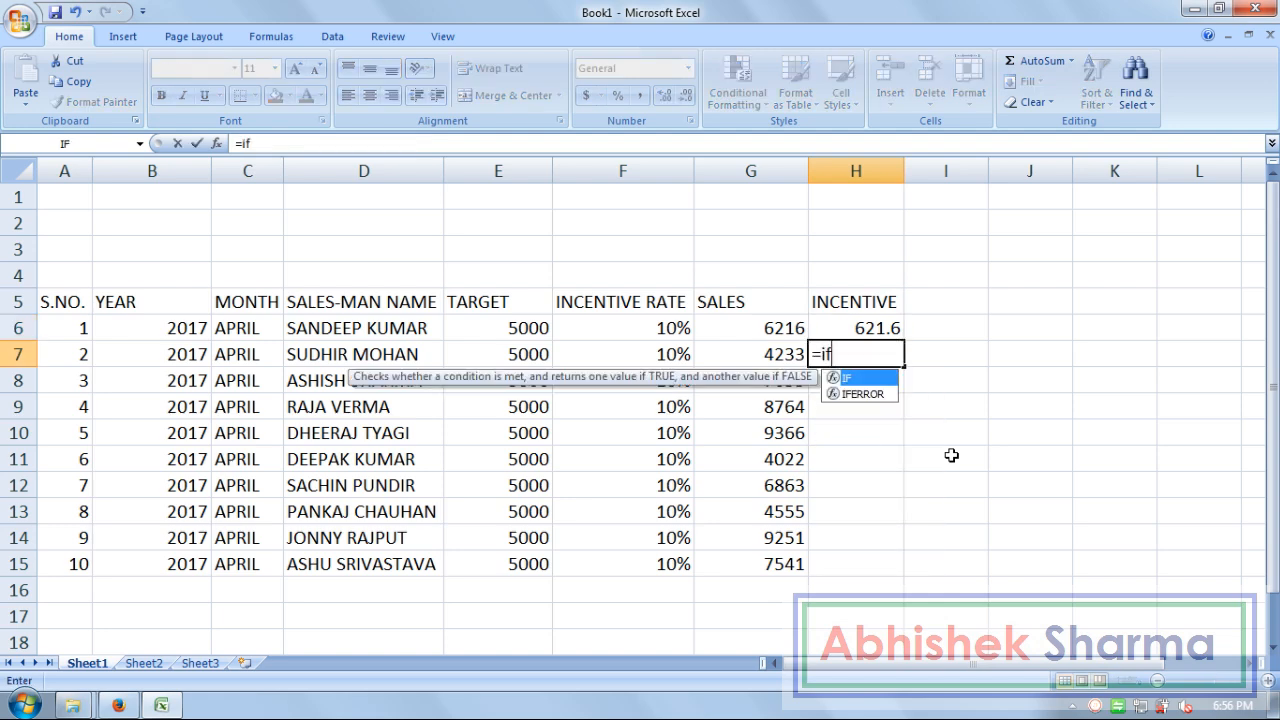
type("(")
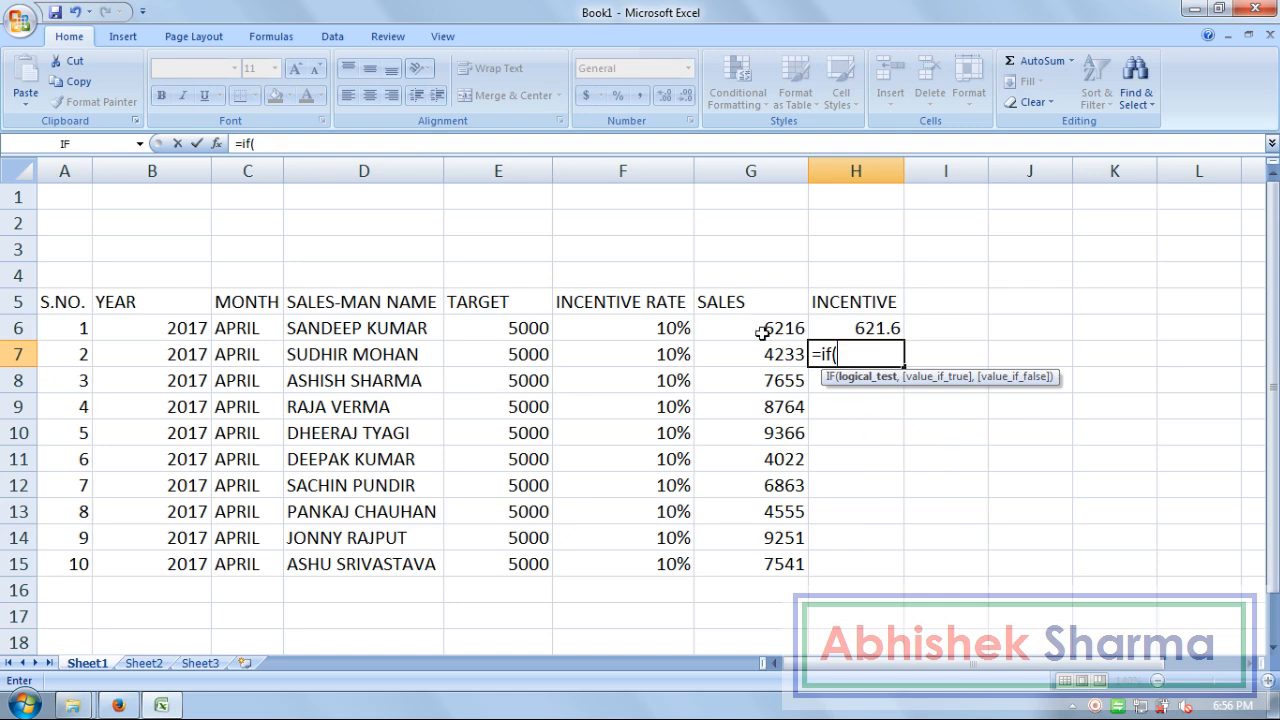
left_click(786, 357)
type(">")
left_click(526, 357)
type(",")
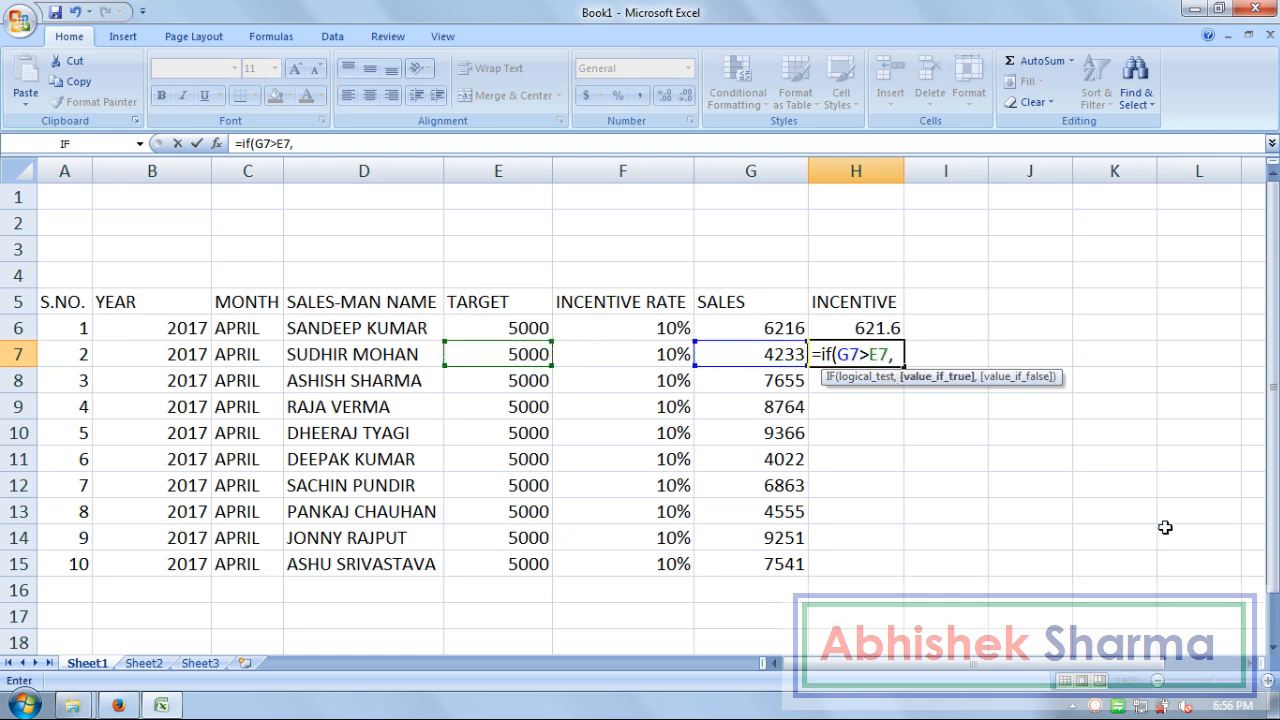
Step: Complete the H7 formula with F7*G7 as the true value and "Non Achieve" as the false value
left_click(675, 358)
type("*")
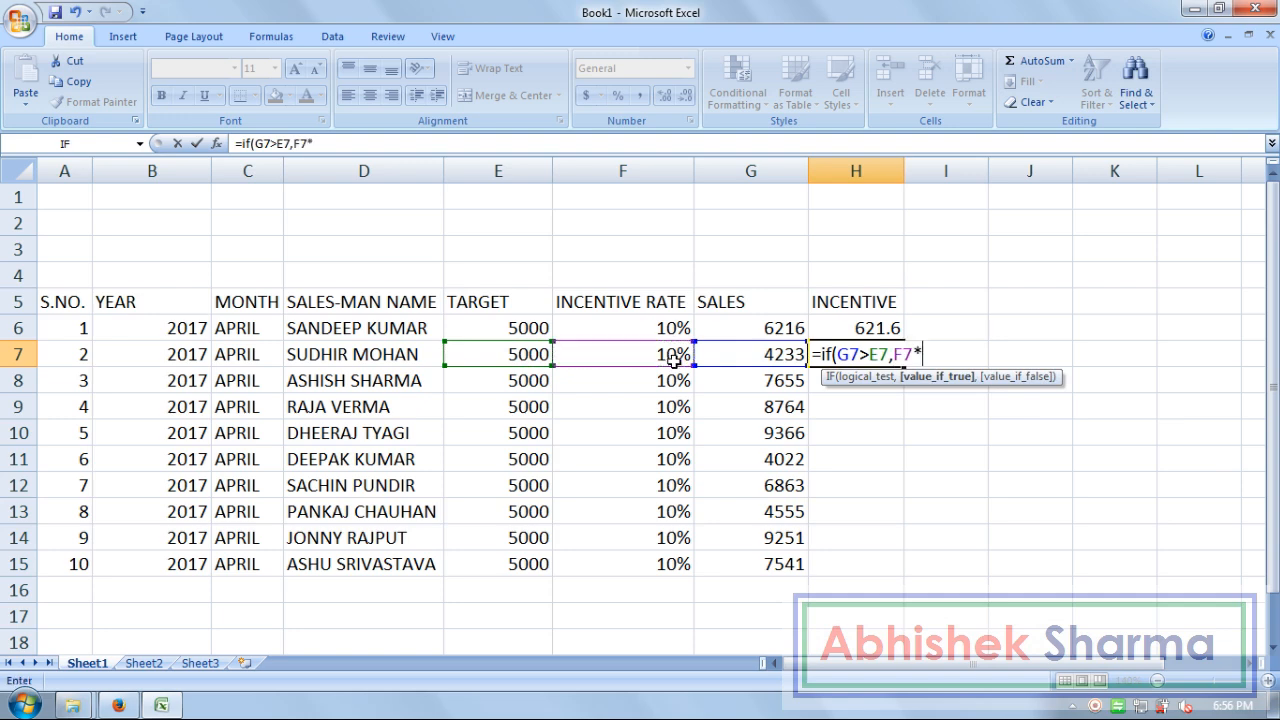
left_click(776, 353)
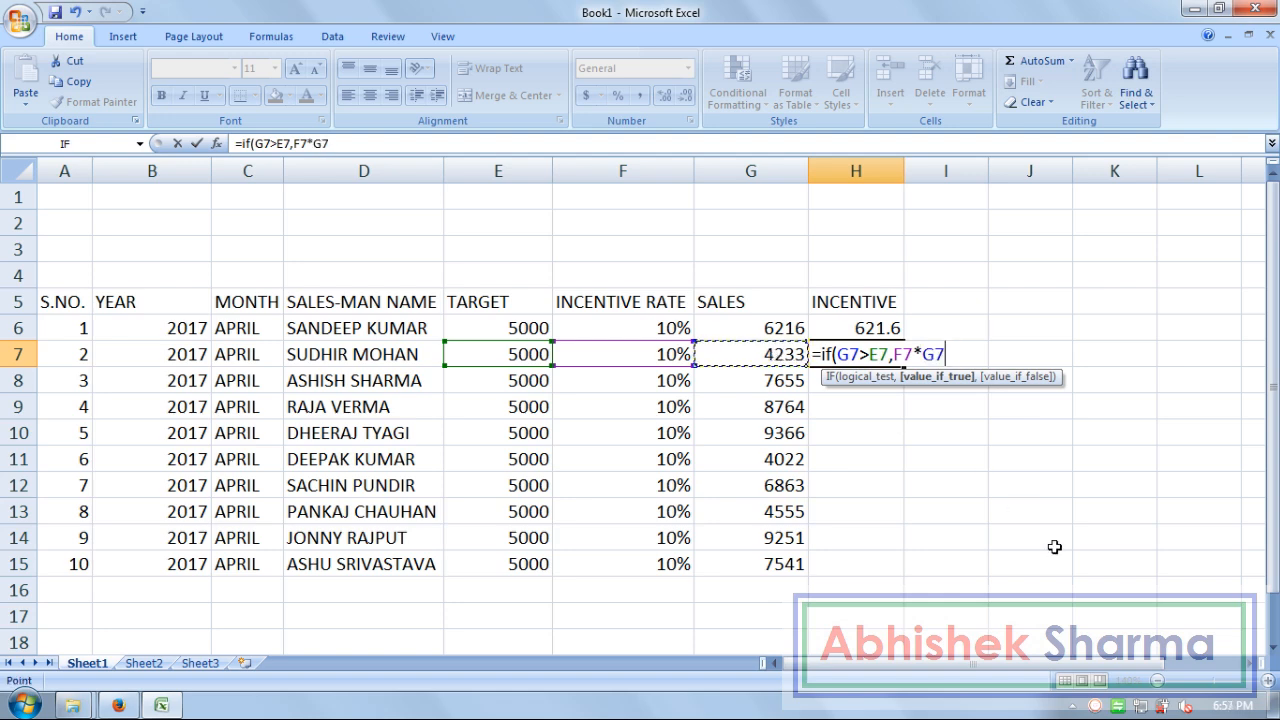
type(",")
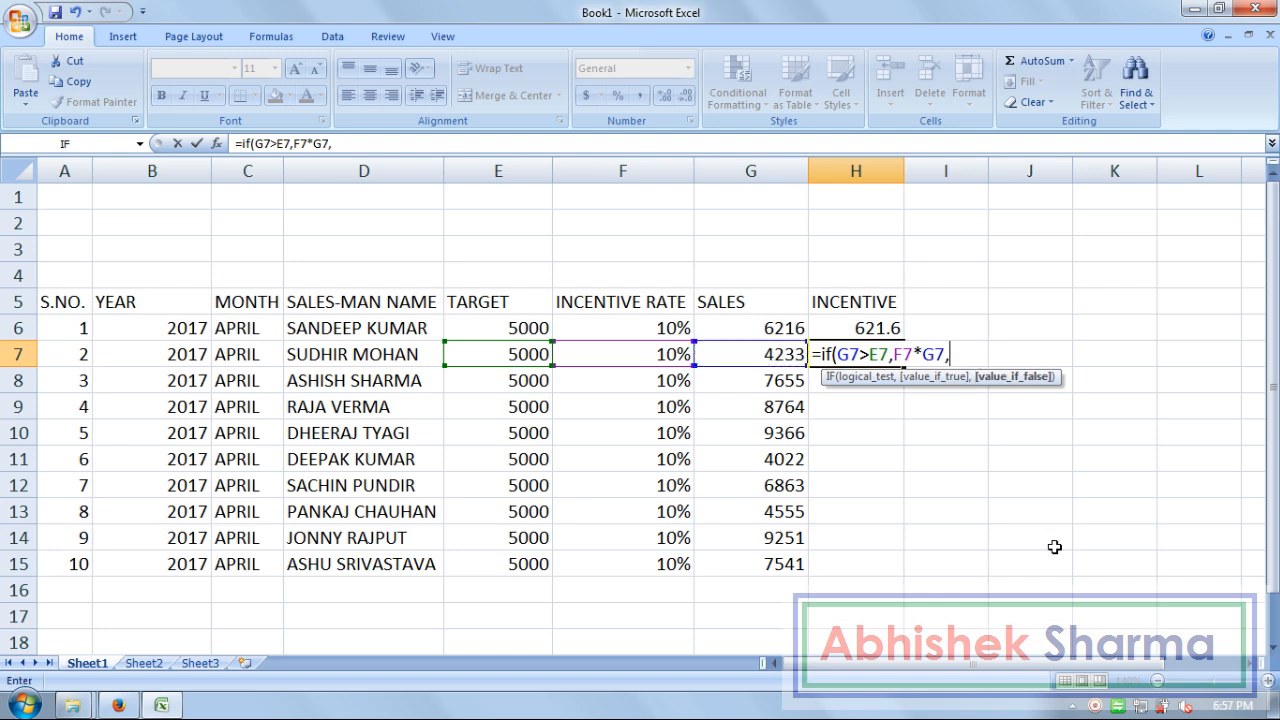
type("\"Non Ac")
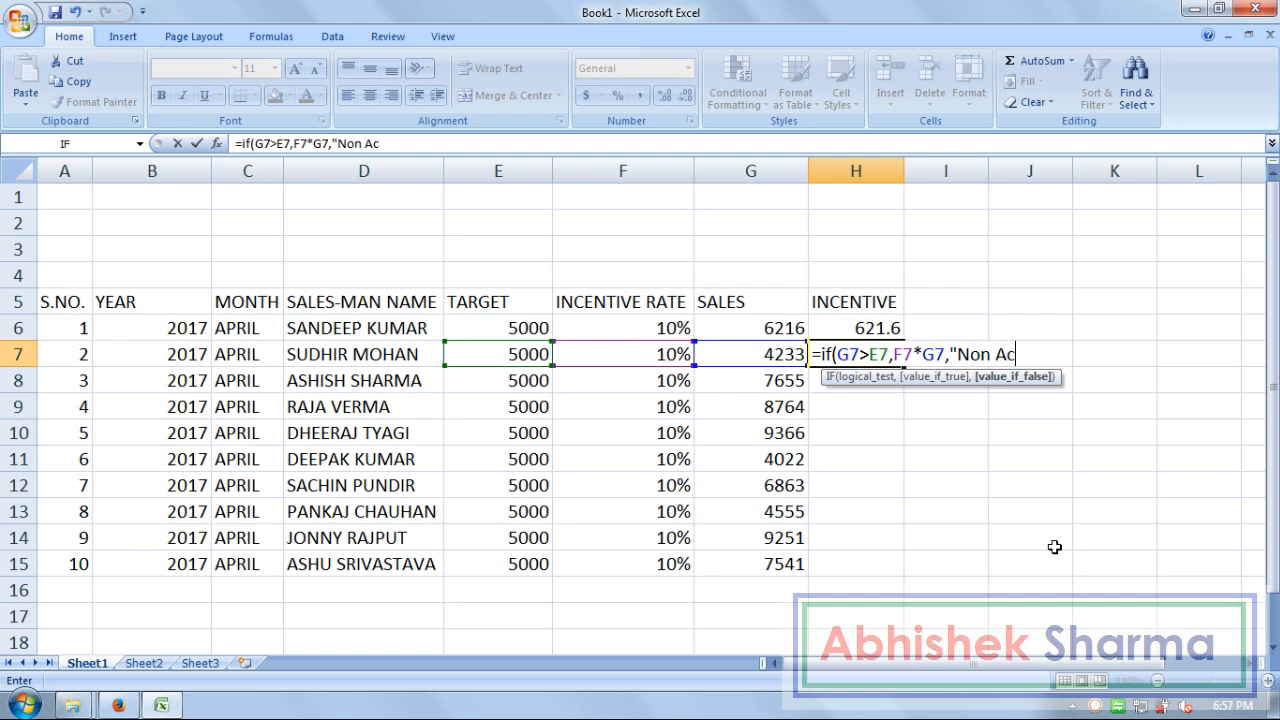
type("hieve\")")
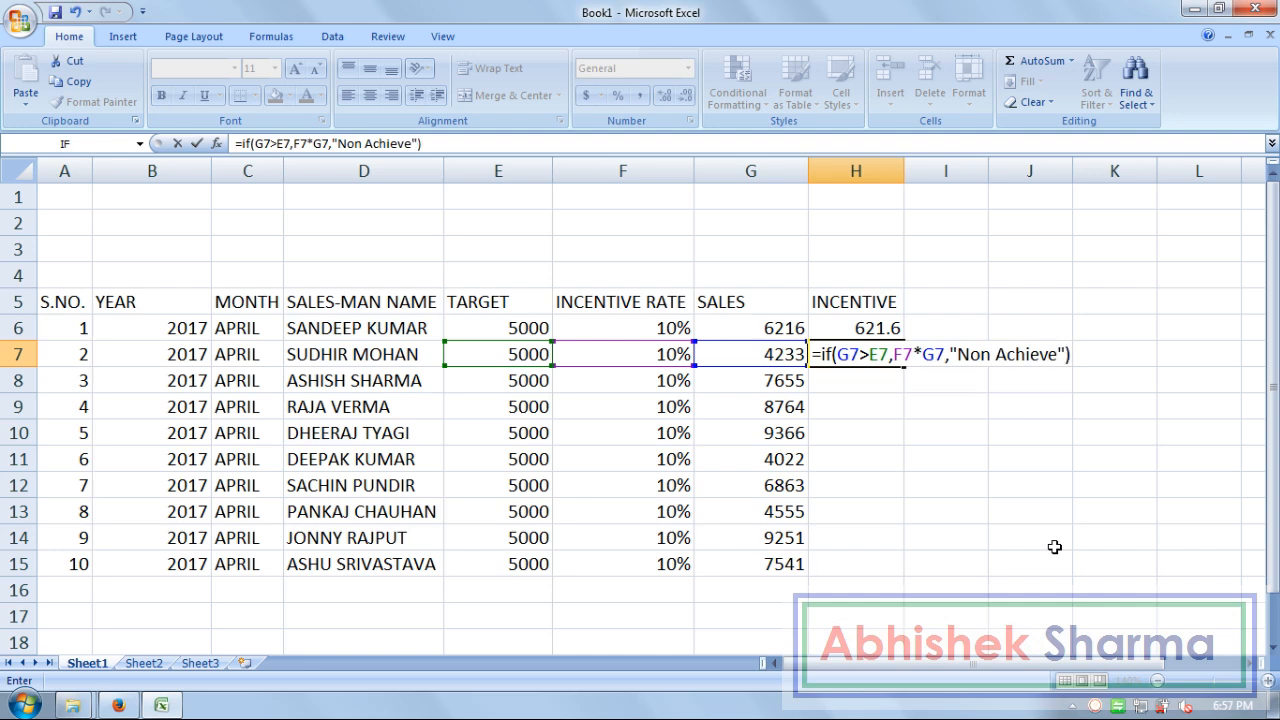
key("Return")
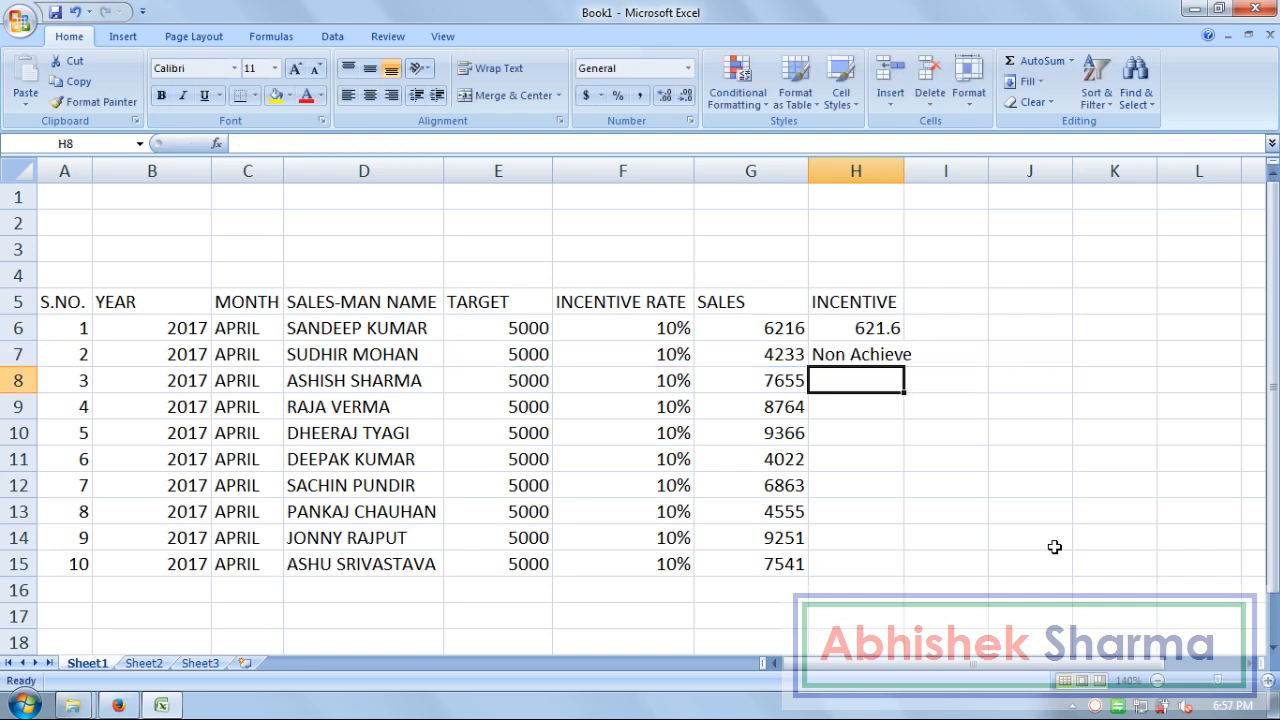
Step: Clear H7 and restart its IF formula with the test G7>E7
left_click(828, 362)
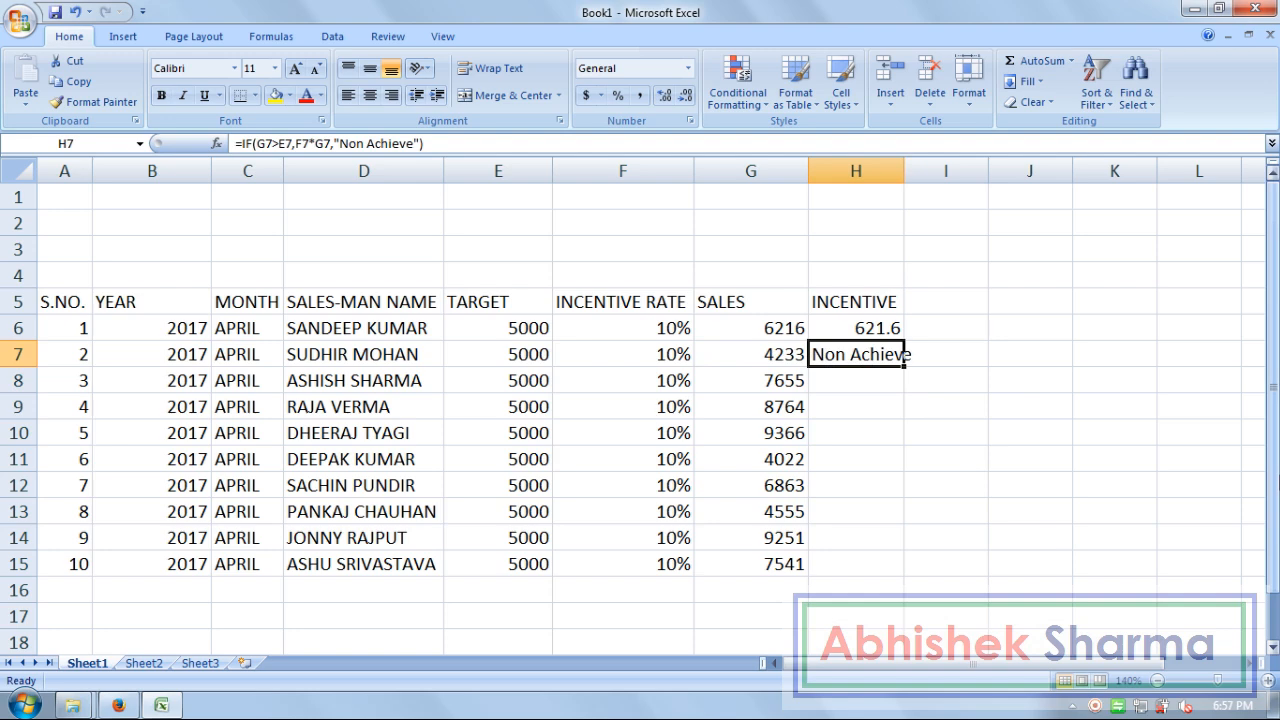
key("Delete")
type("=if")
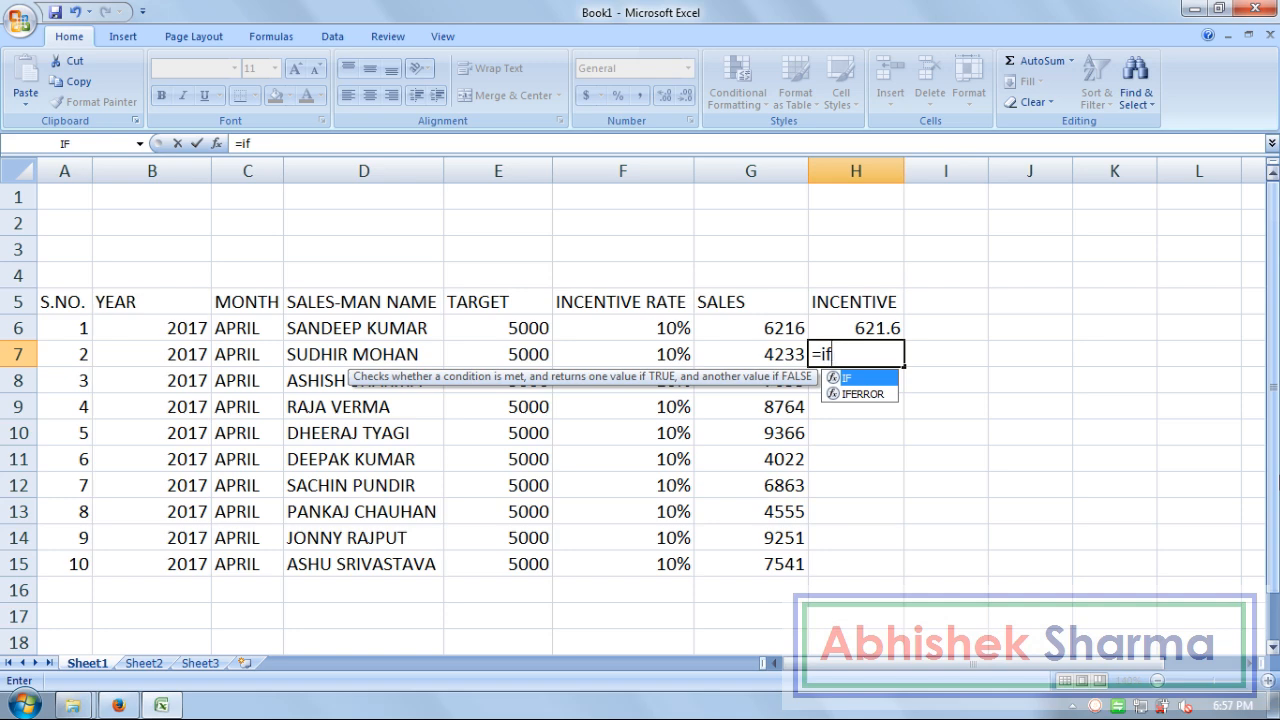
type("(")
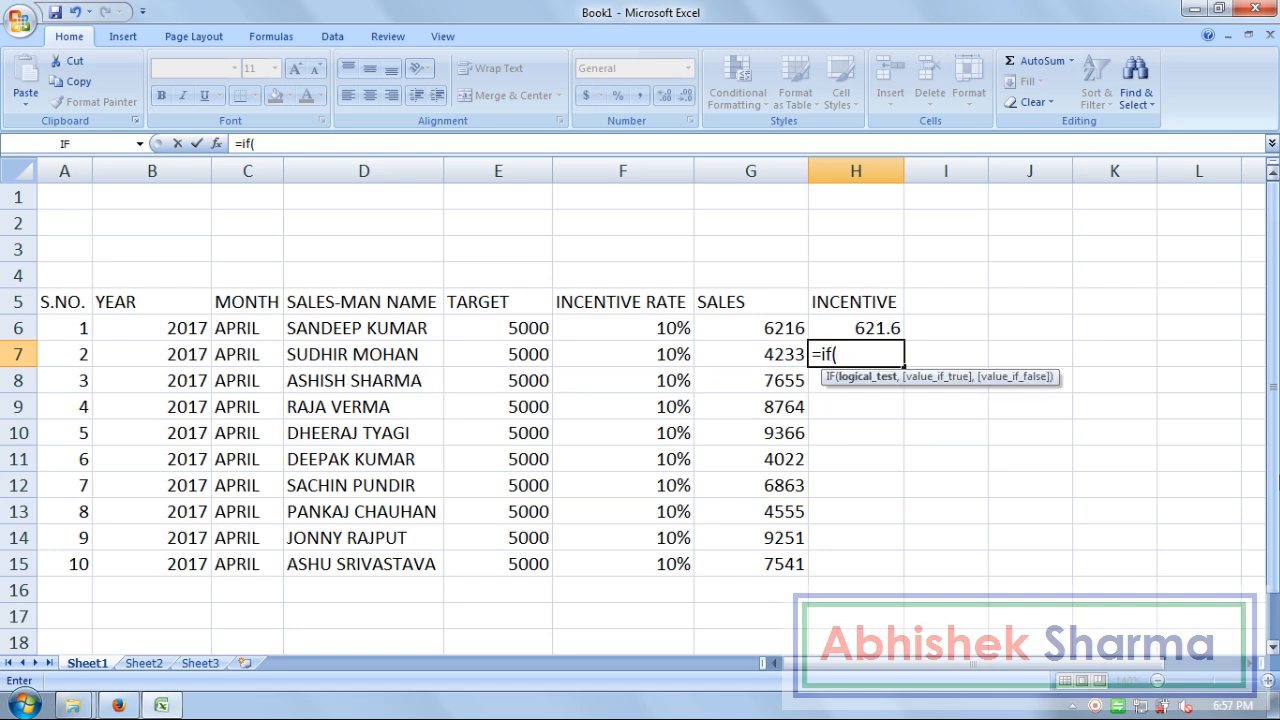
left_click(766, 354)
type(">")
left_click(545, 356)
type(",")
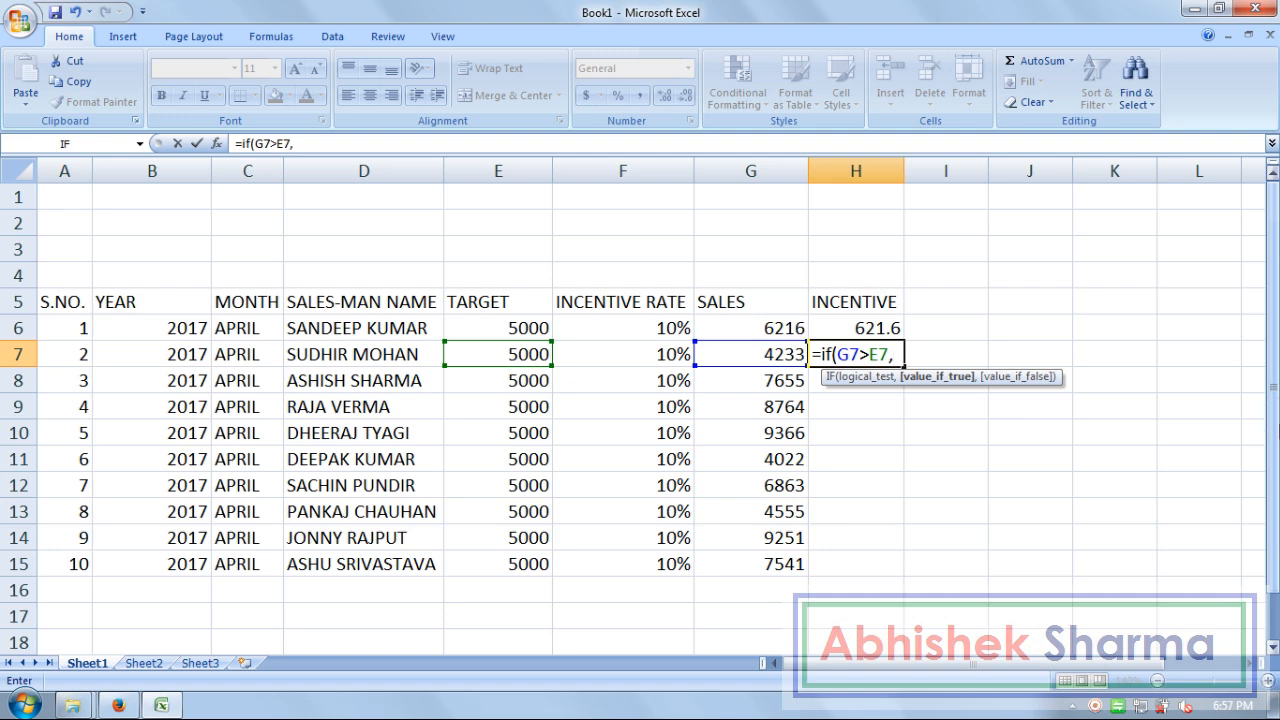
Step: Finish the re-entered H7 formula with F7*G7 if true and "Non Achieve" if false
left_click(660, 358)
type("*")
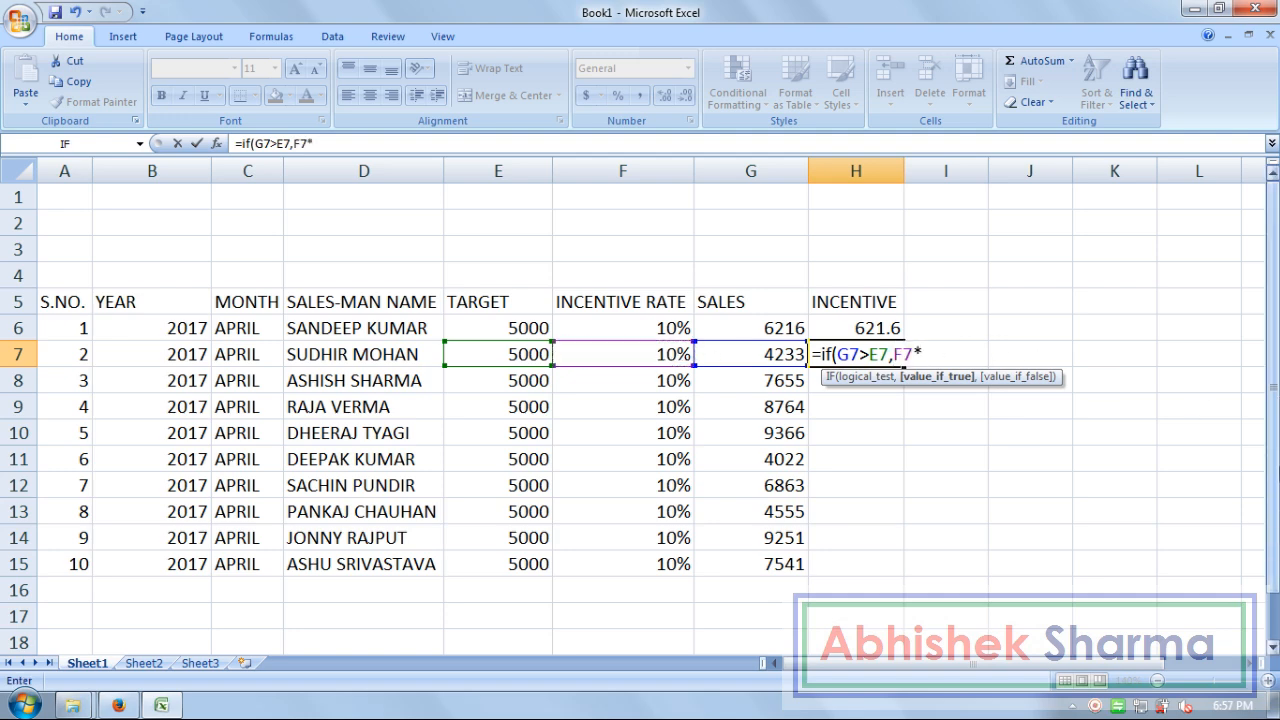
left_click(758, 358)
type(",\"Non")
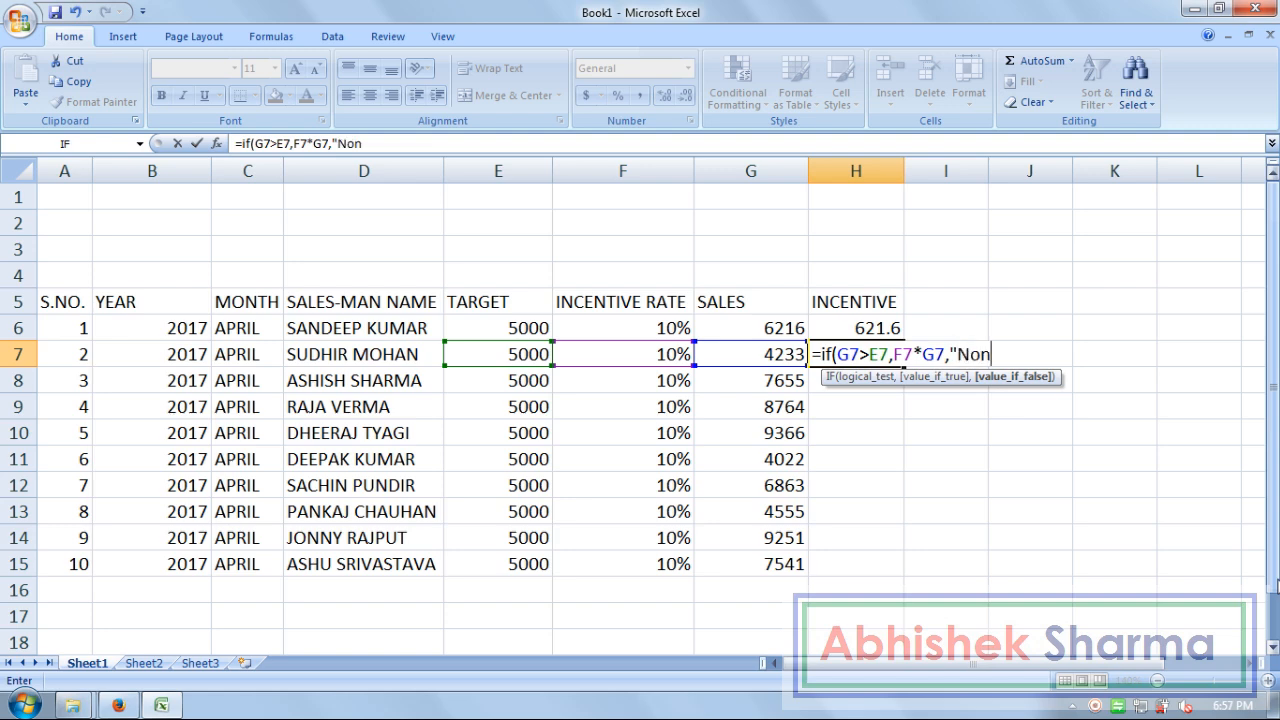
type(" Achieve\")")
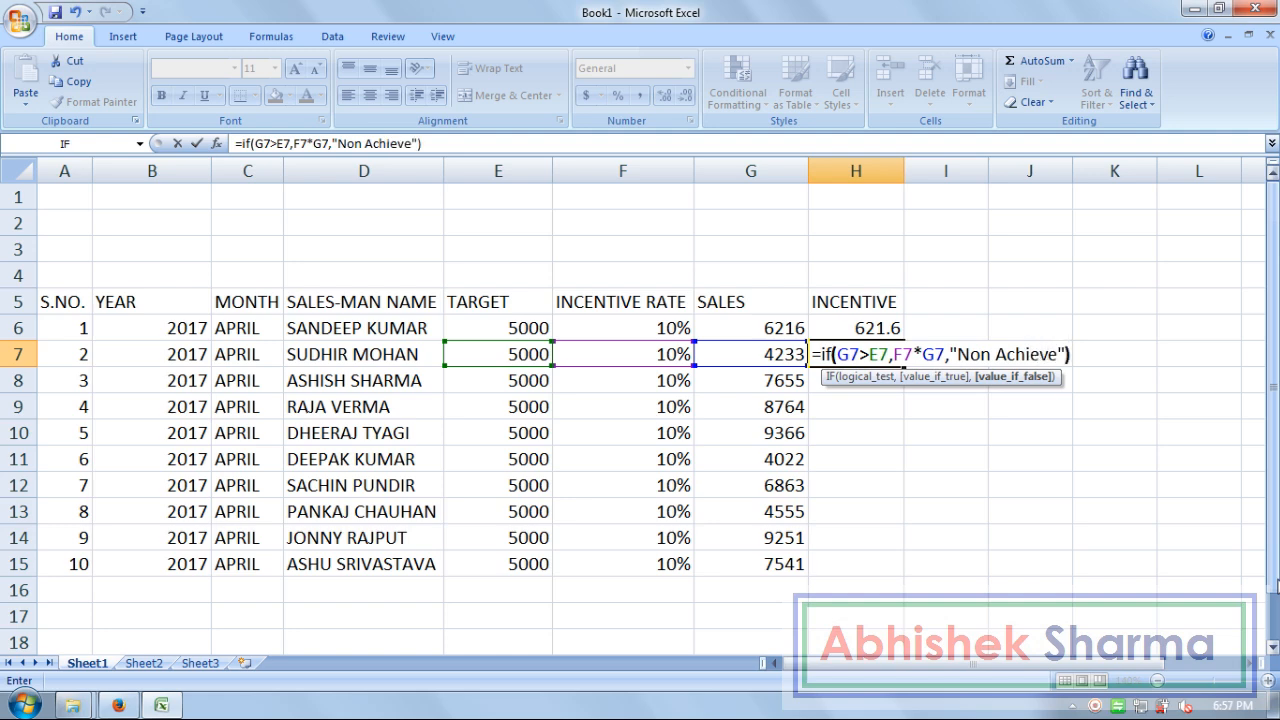
key("Return")
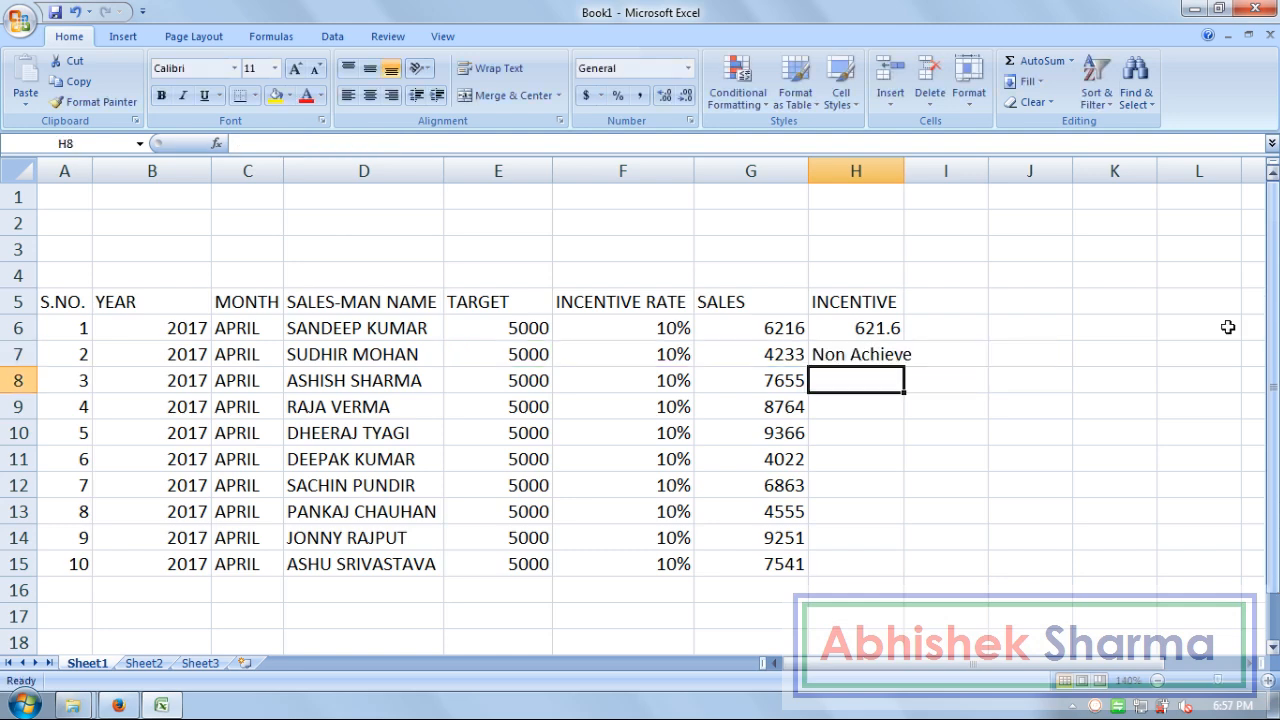
Step: Autofit the INCENTIVE column and fill the H6 formula down to H15
double_click(904, 171)
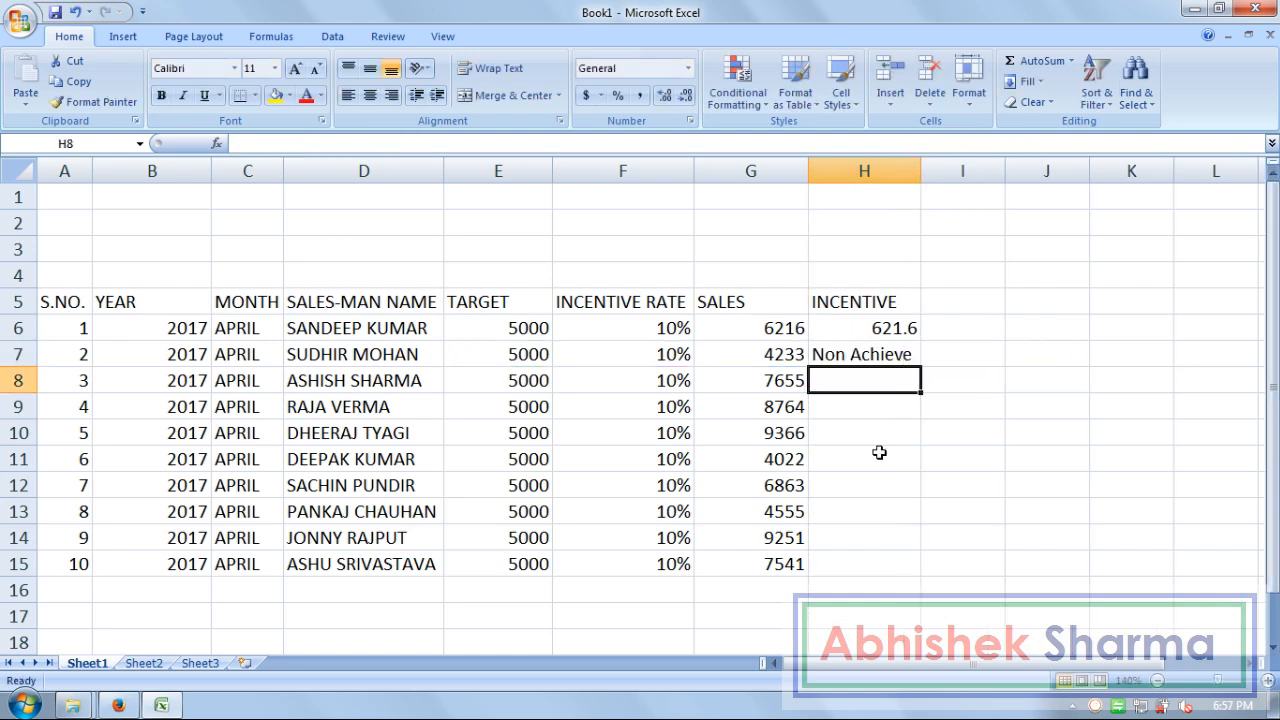
left_click_drag(884, 329, 920, 583)
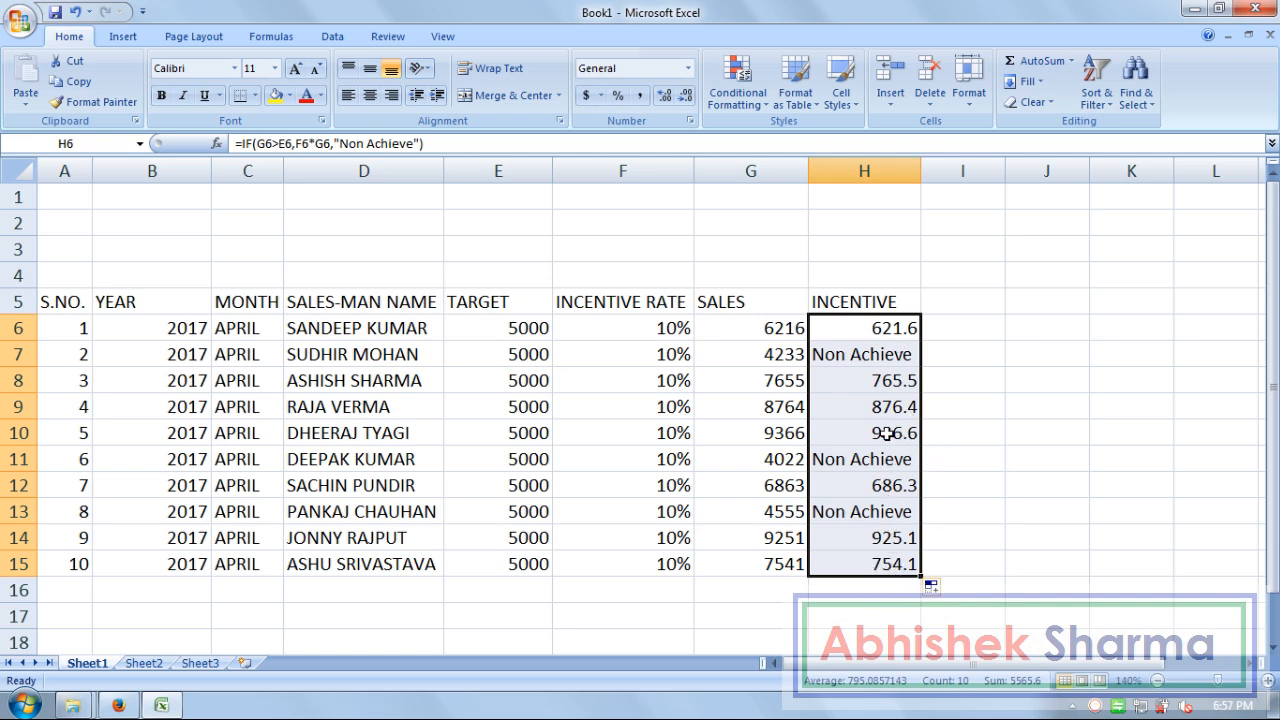
left_click(1026, 383)
Step: Format the header row A5:H5 with a black fill and bold yellow text
left_click_drag(903, 299, 82, 304)
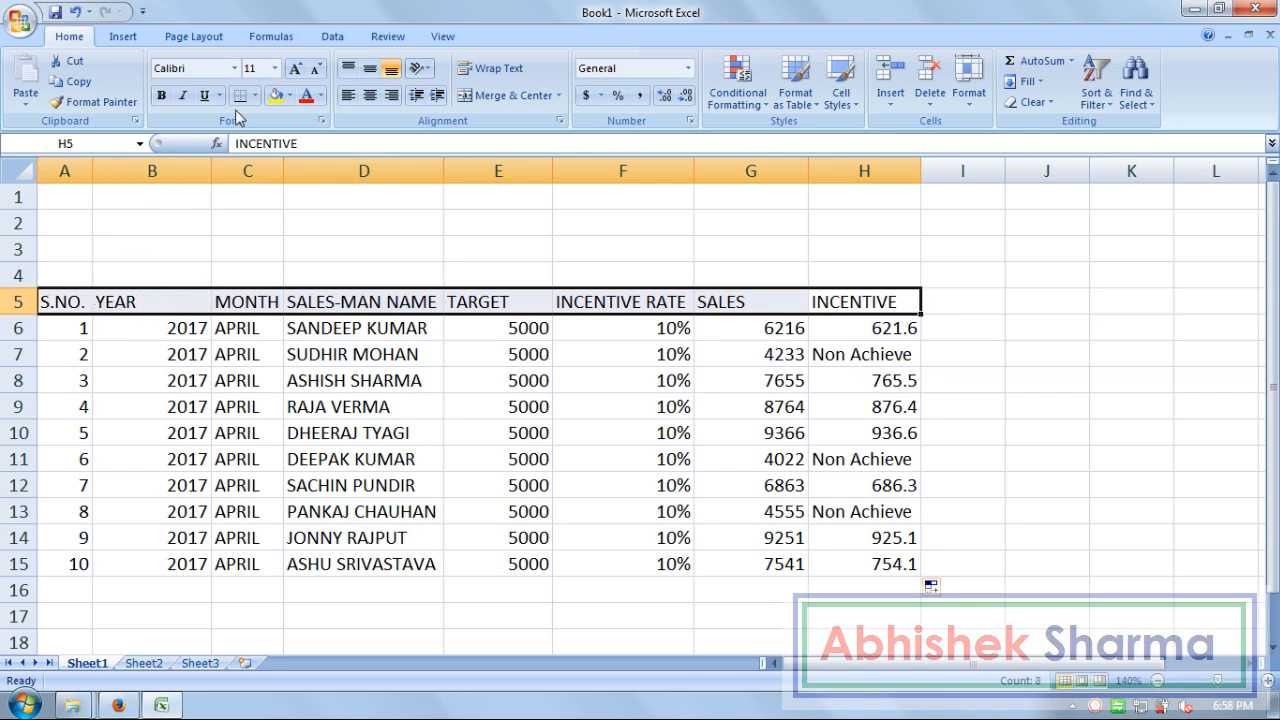
left_click(289, 97)
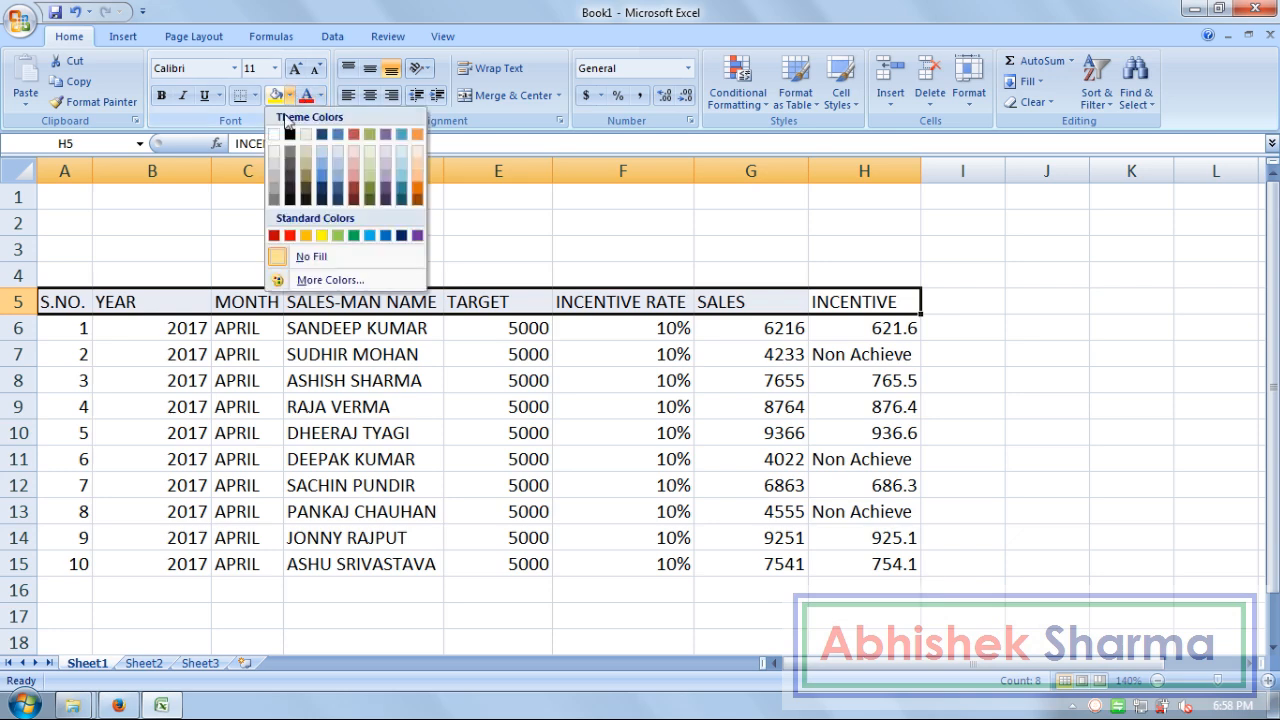
left_click(289, 161)
left_click(320, 95)
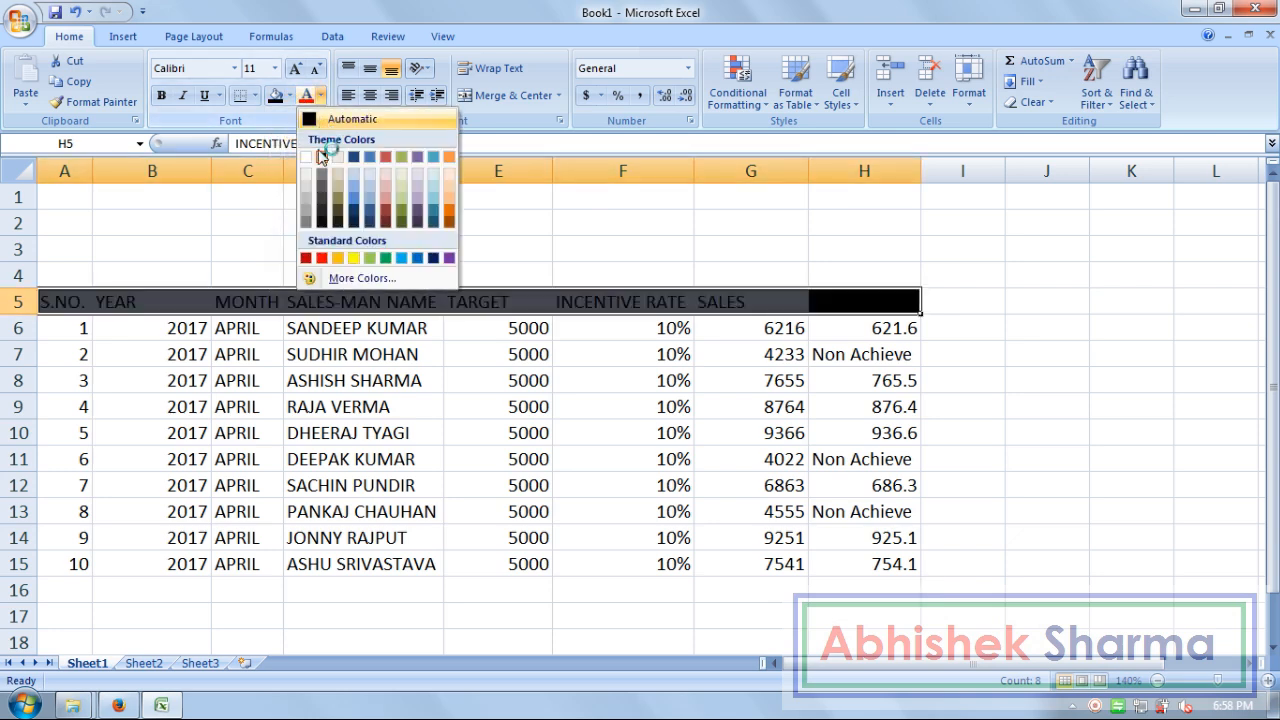
left_click(356, 259)
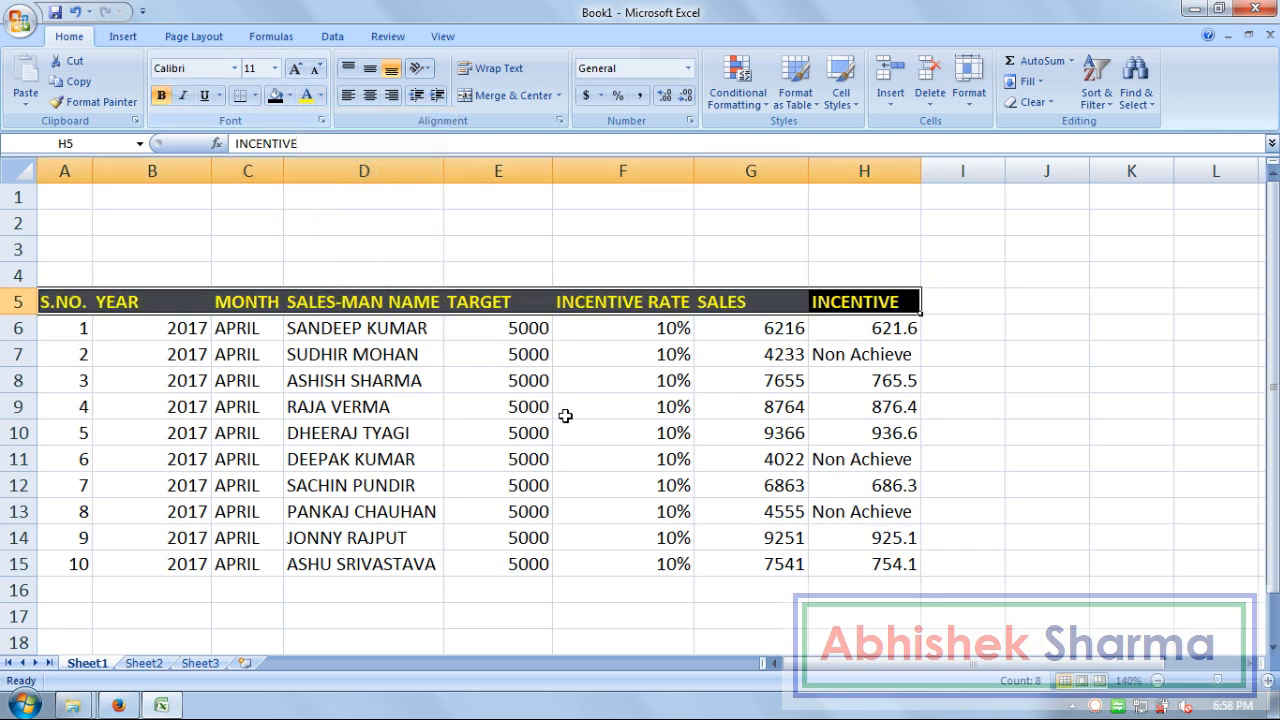
Step: Apply all borders to the table range A5:H15
left_click_drag(837, 564, 80, 305)
left_click(255, 95)
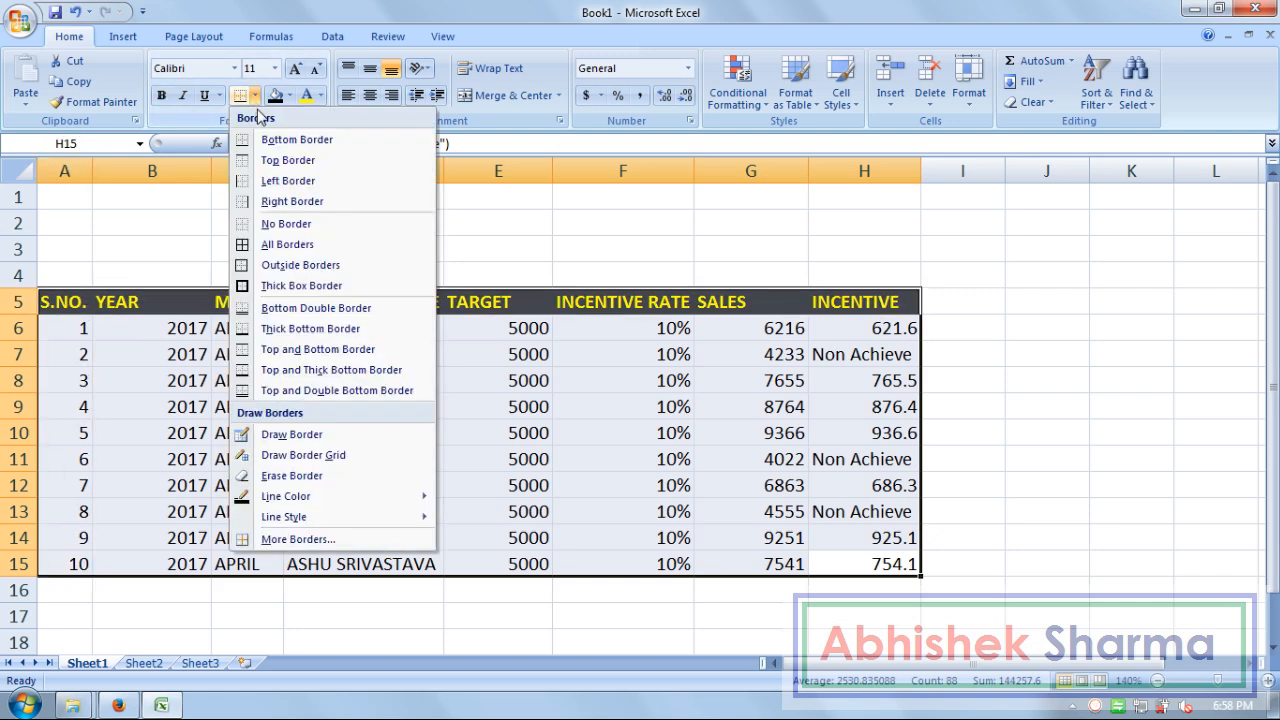
left_click(284, 243)
left_click(1067, 530)
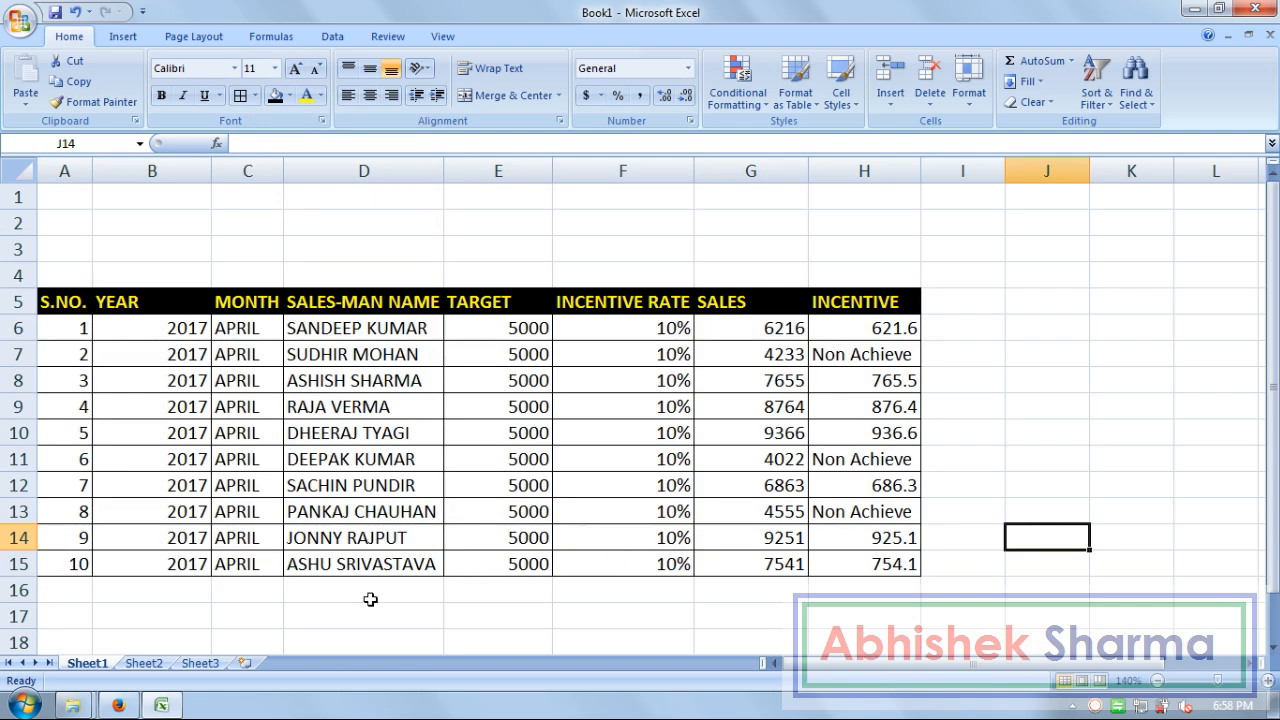
Step: Merge and center A16:D16 below the table and enter the label "grand total :" in it
left_click_drag(415, 590, 20, 586)
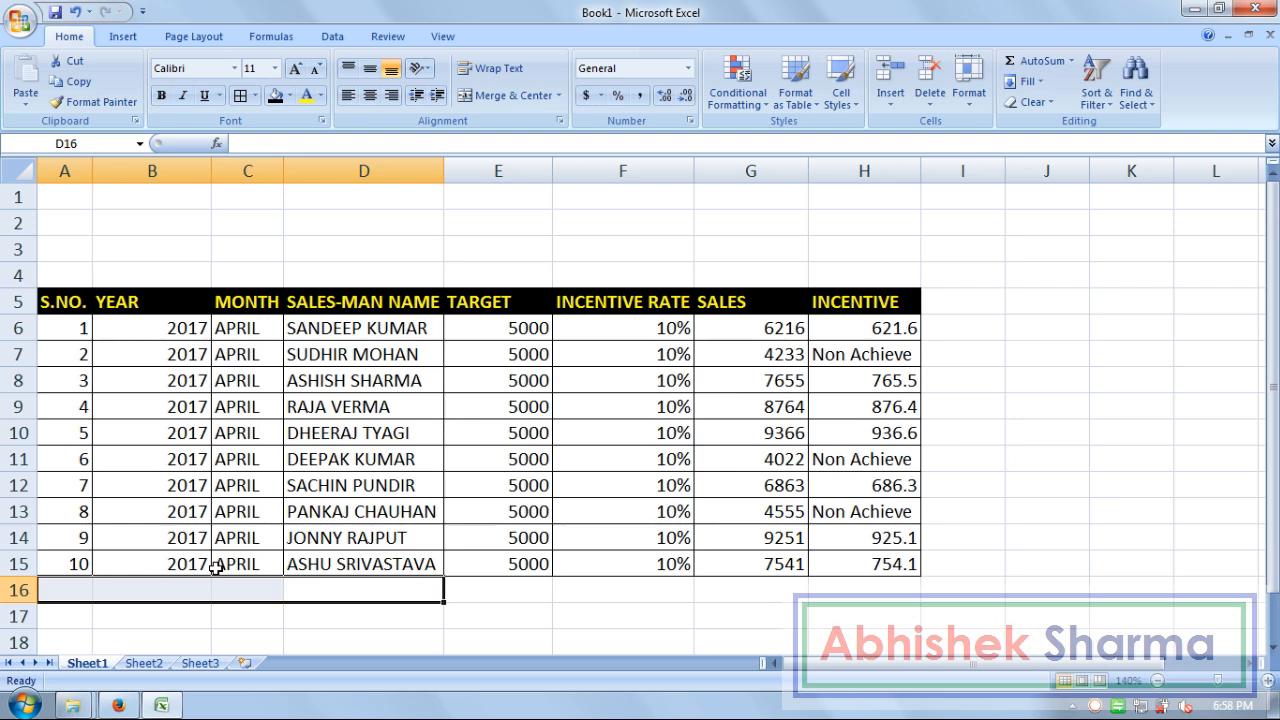
left_click(497, 95)
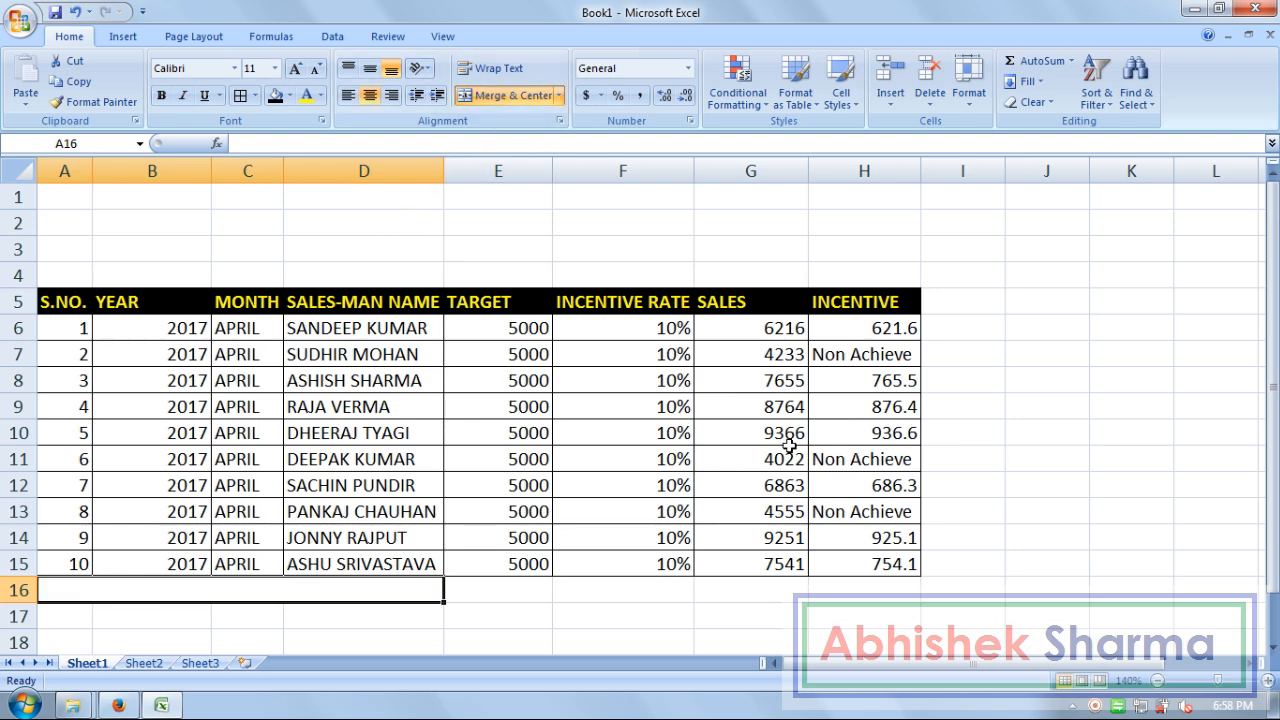
type("grand")
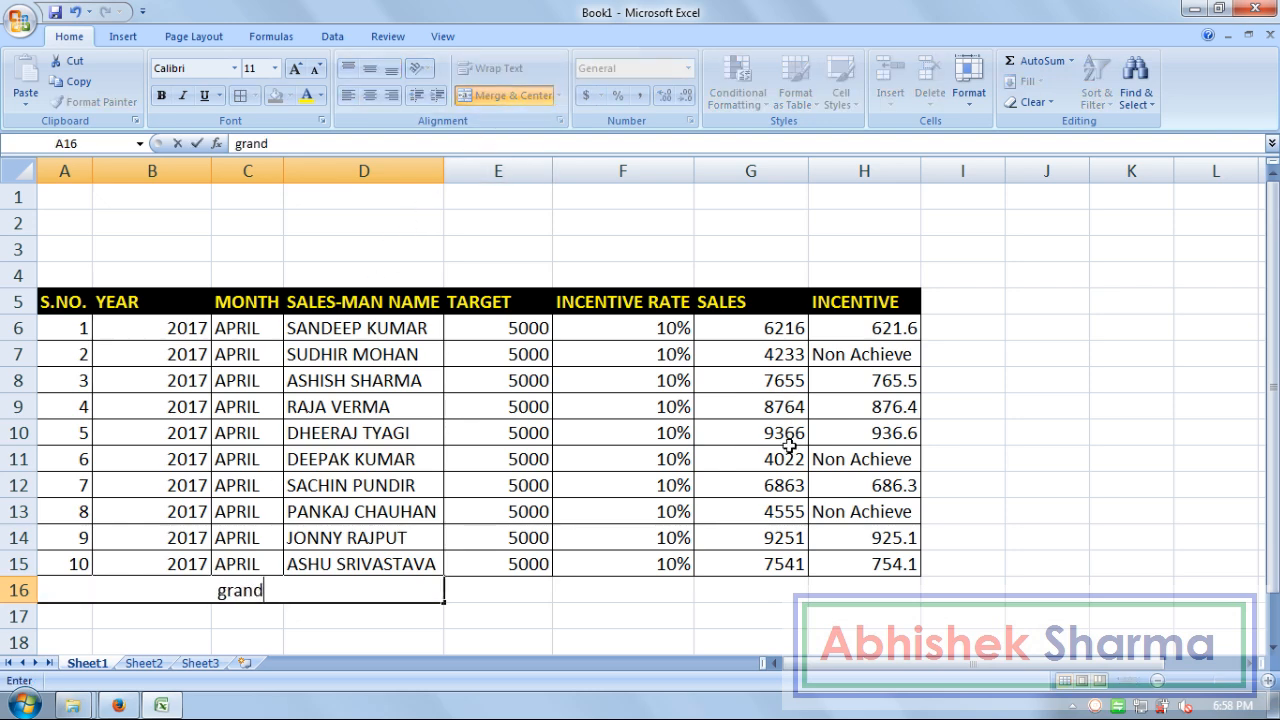
type(" tota")
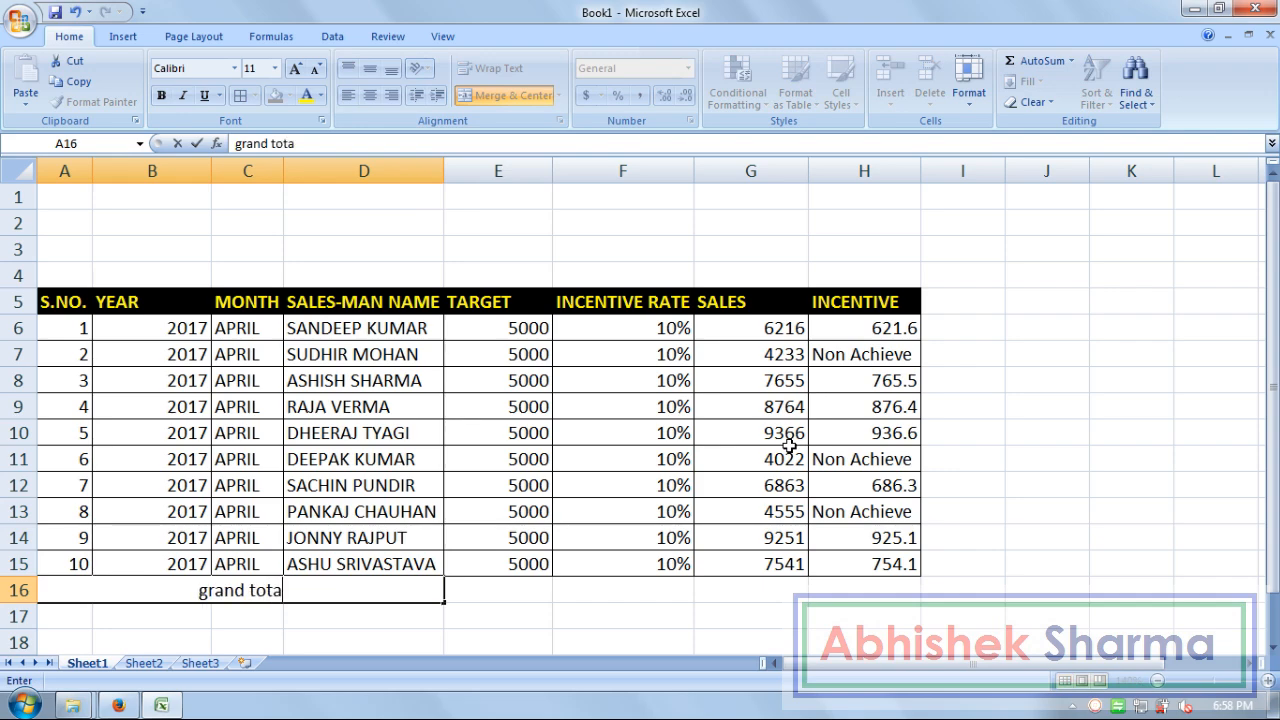
type("l :")
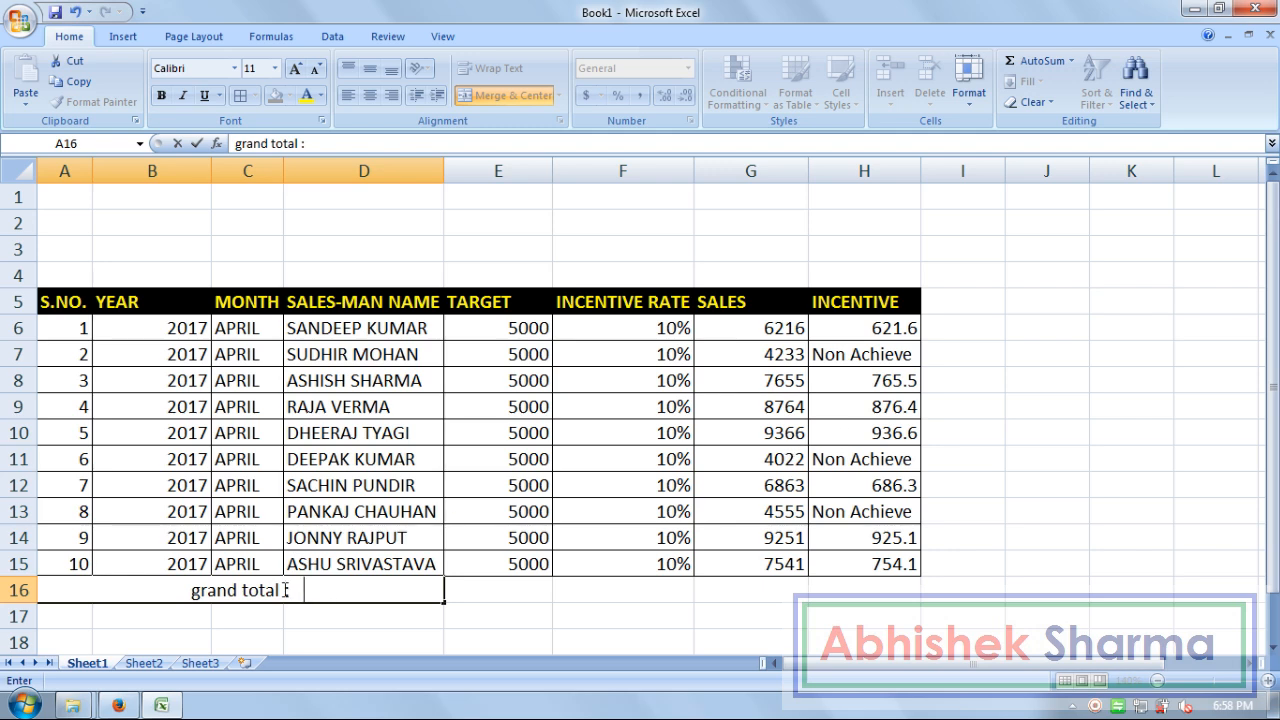
Step: Retype the A16 label in capitals as "GRAND TOTAL :" and right-align it in the merged cell
left_click_drag(283, 590, 118, 597)
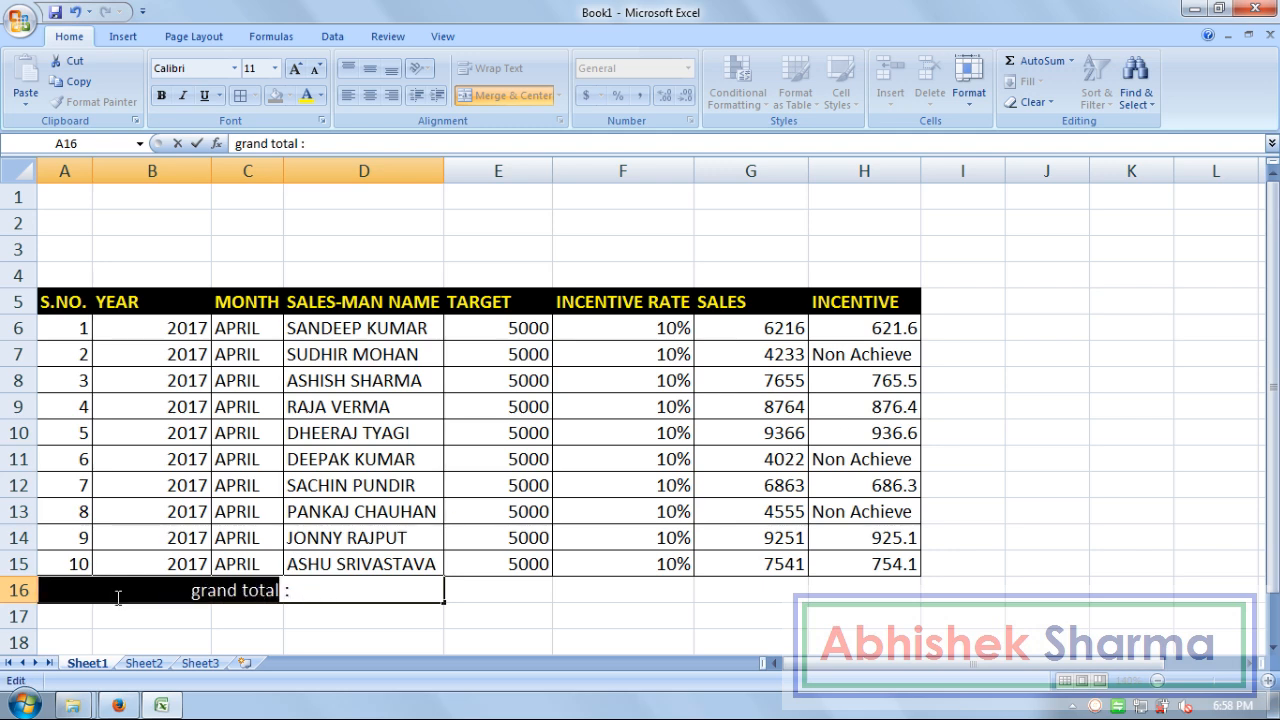
type("F")
key("BackSpace")
type("GRAND TOTAL")
key("Return")
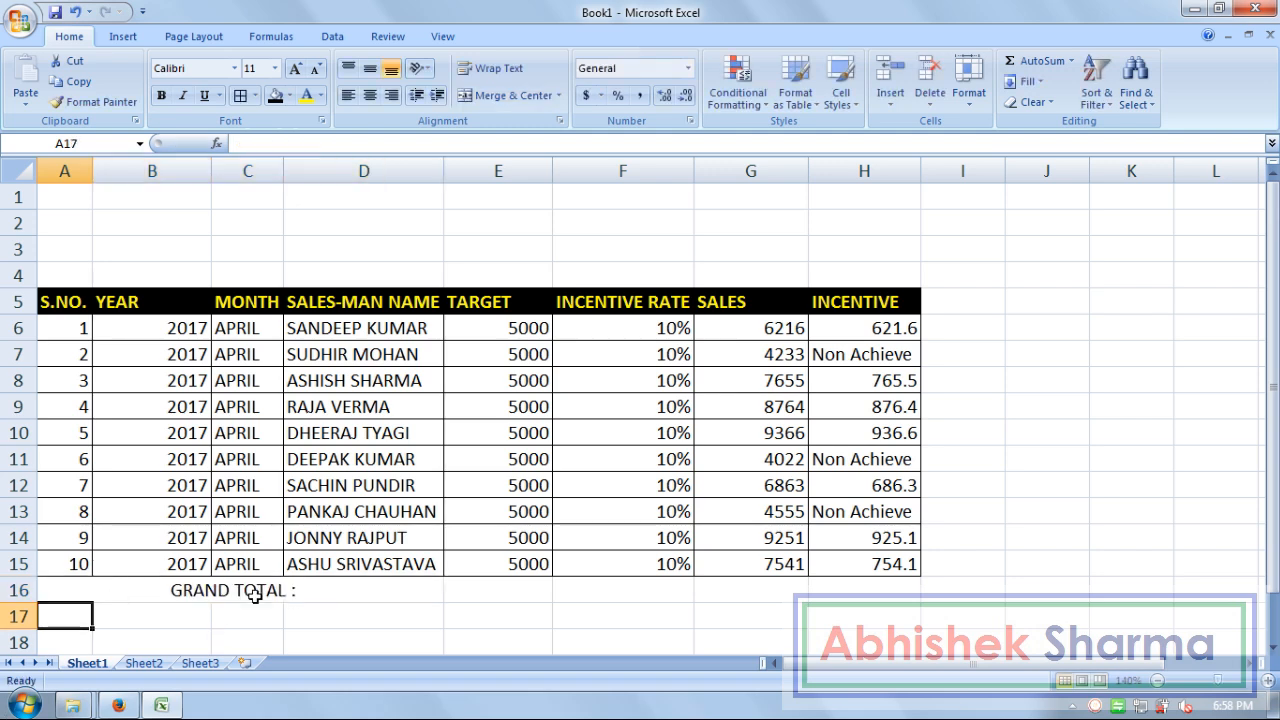
left_click_drag(60, 590, 400, 590)
left_click(513, 95)
left_click(391, 95)
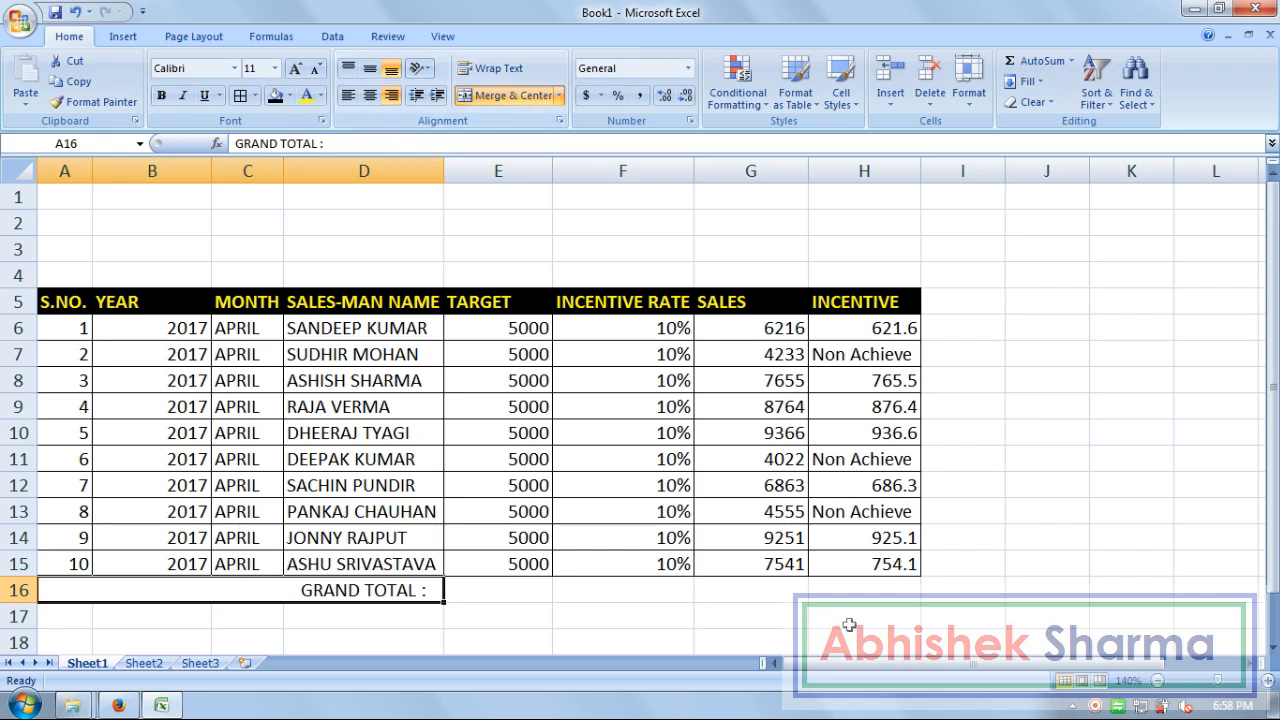
Step: Center the contents of A5:H15 both horizontally and vertically
left_click_drag(877, 563, 75, 300)
left_click(369, 70)
left_click(369, 95)
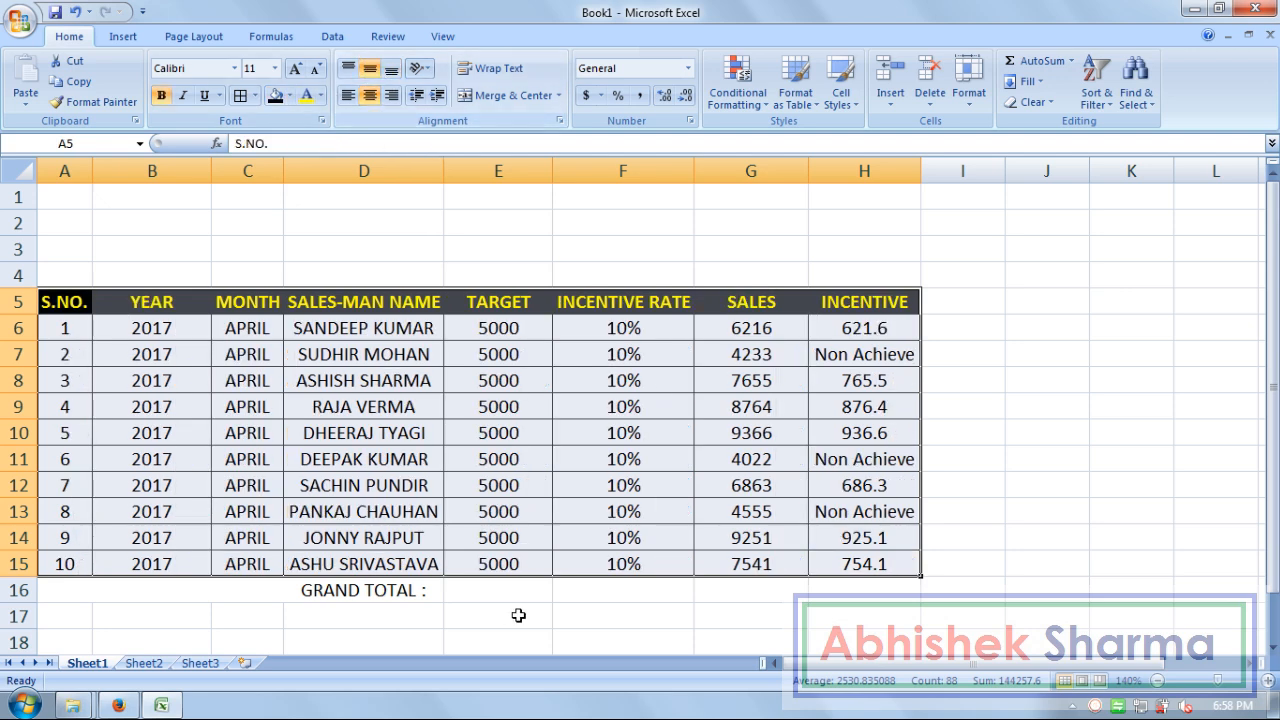
Step: Total the TARGET column in E16 with =SUM(E6:E15) and fill the formula across to H16
left_click(500, 586)
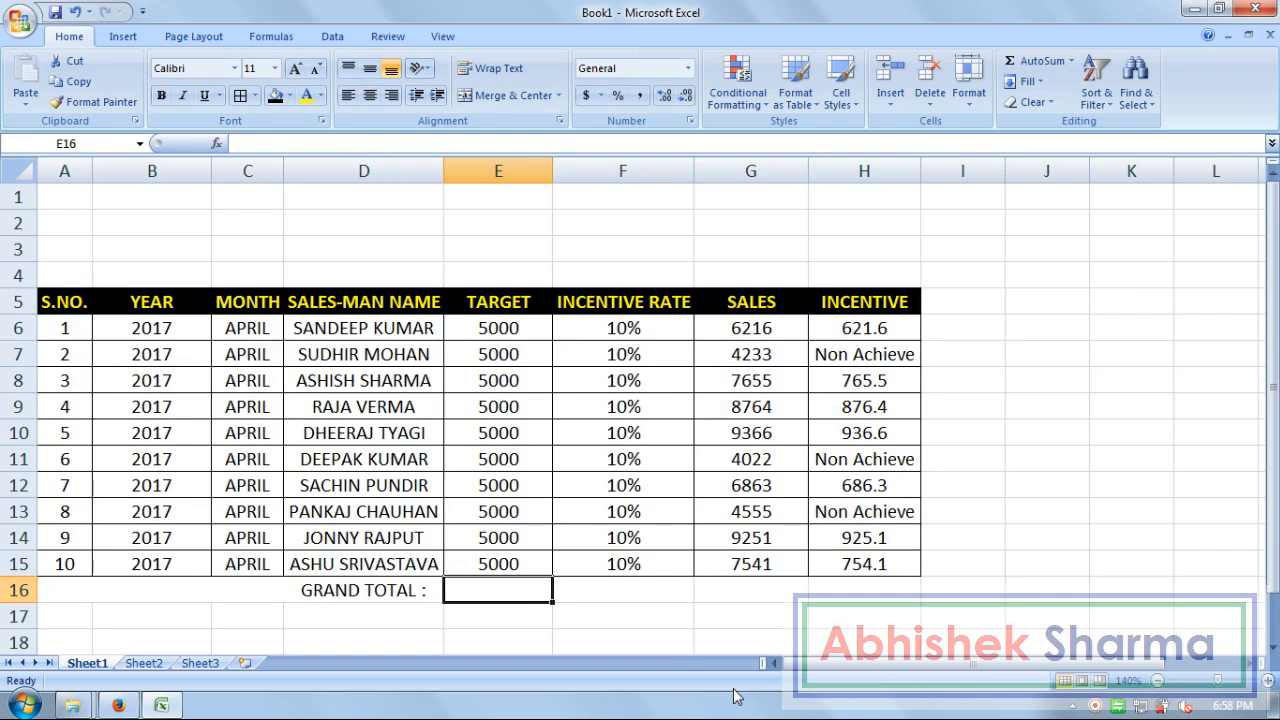
type("=SU")
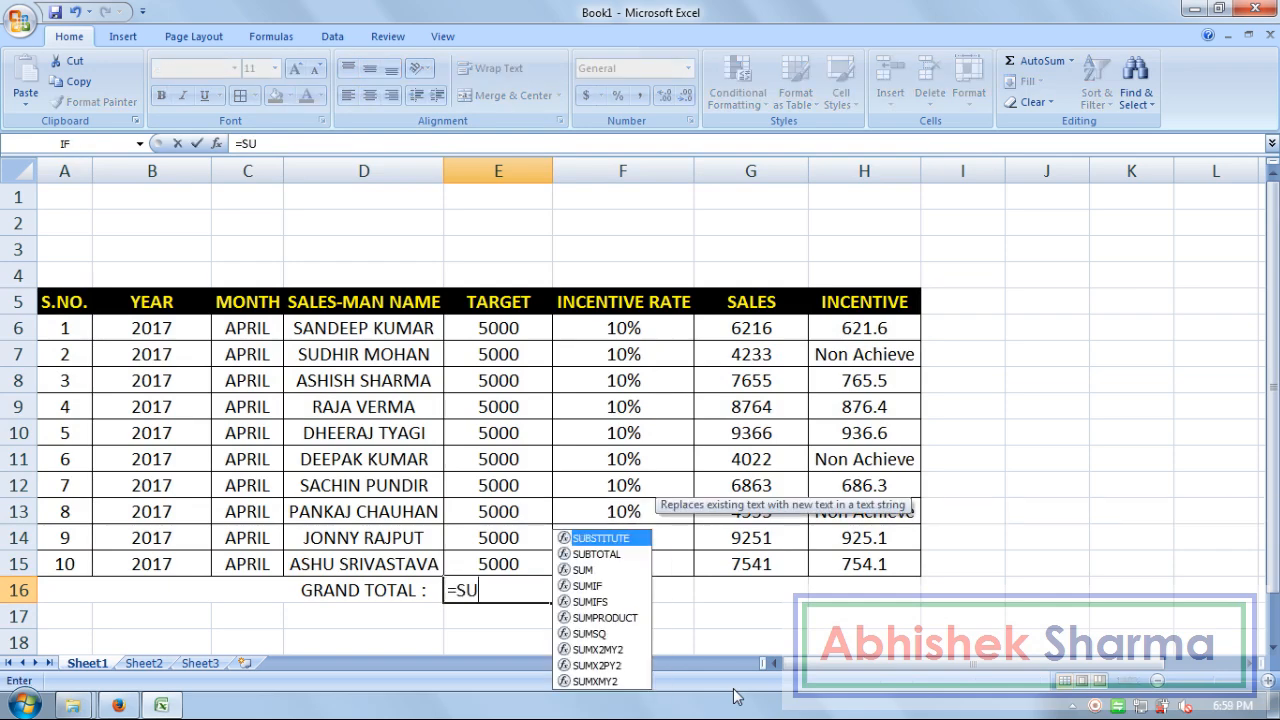
type("M(")
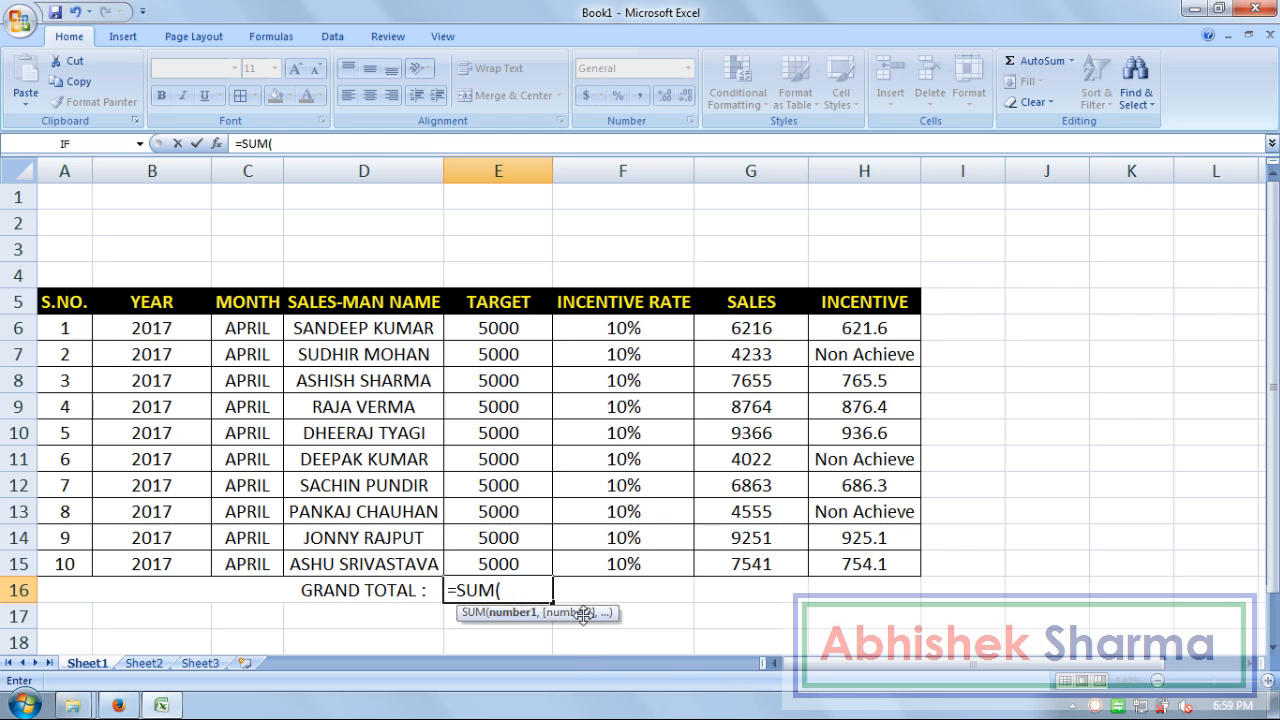
left_click_drag(498, 326, 490, 564)
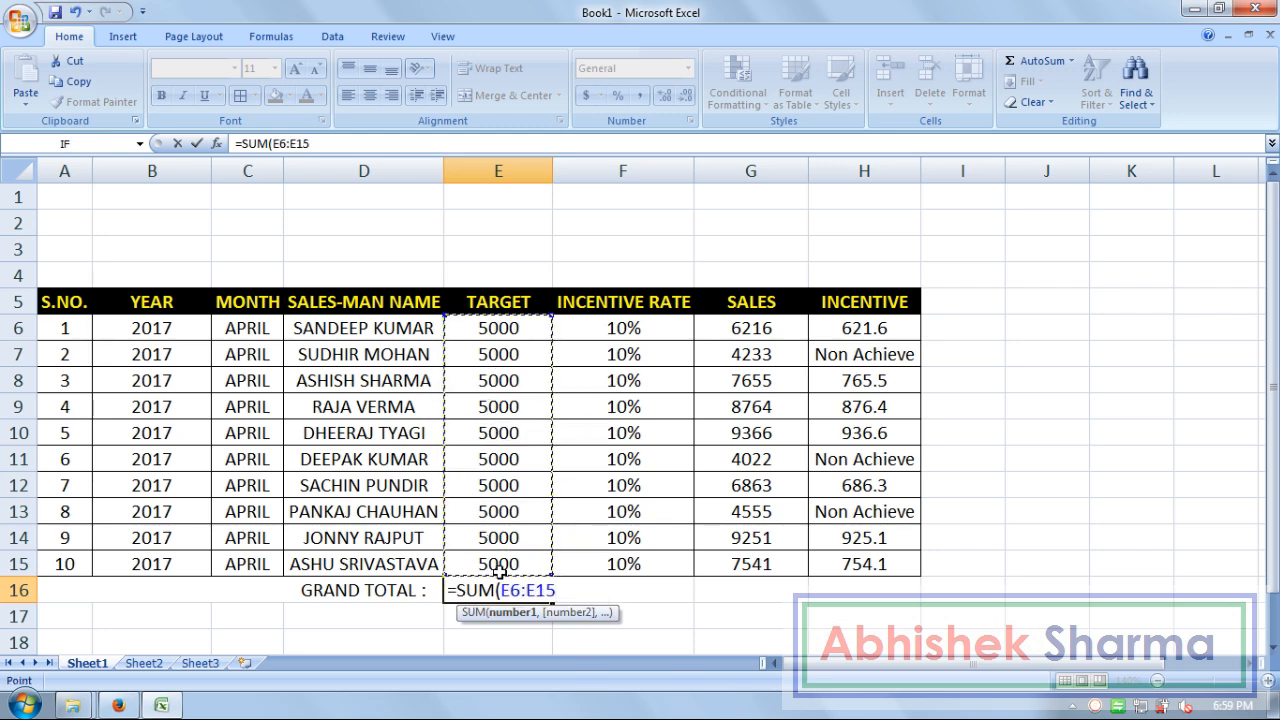
type(")")
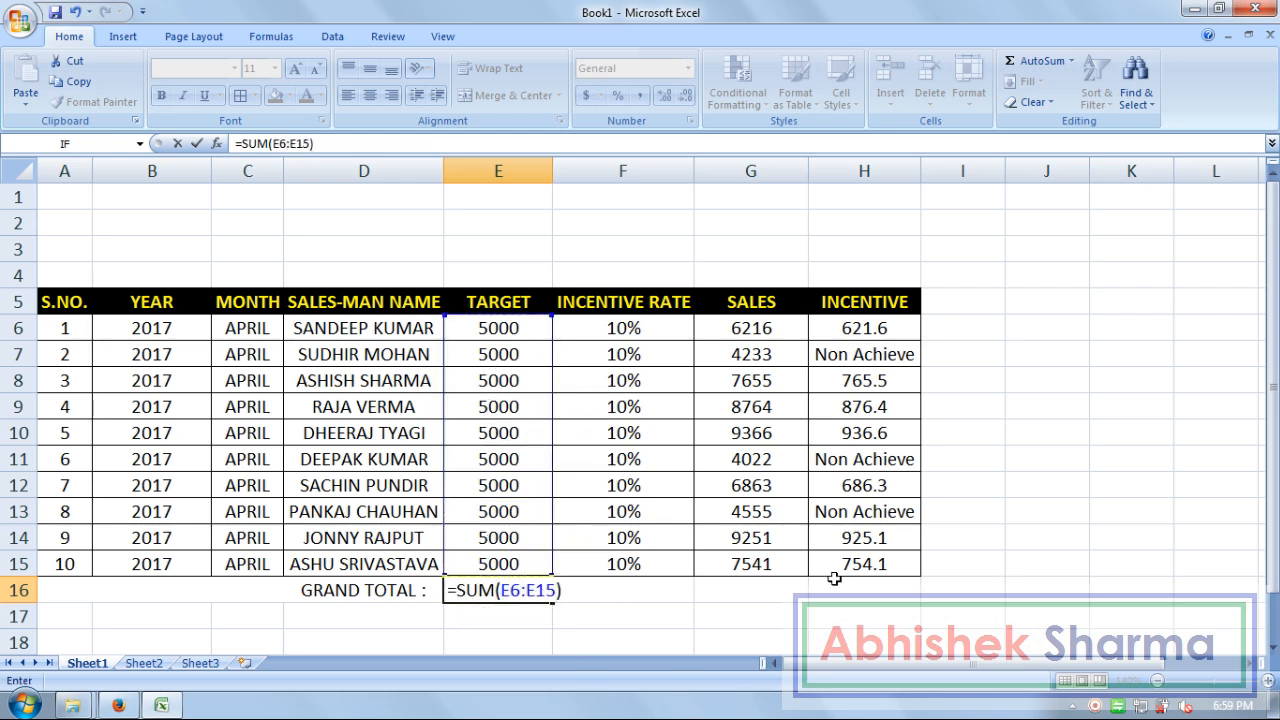
key("Return")
left_click_drag(868, 590, 523, 585)
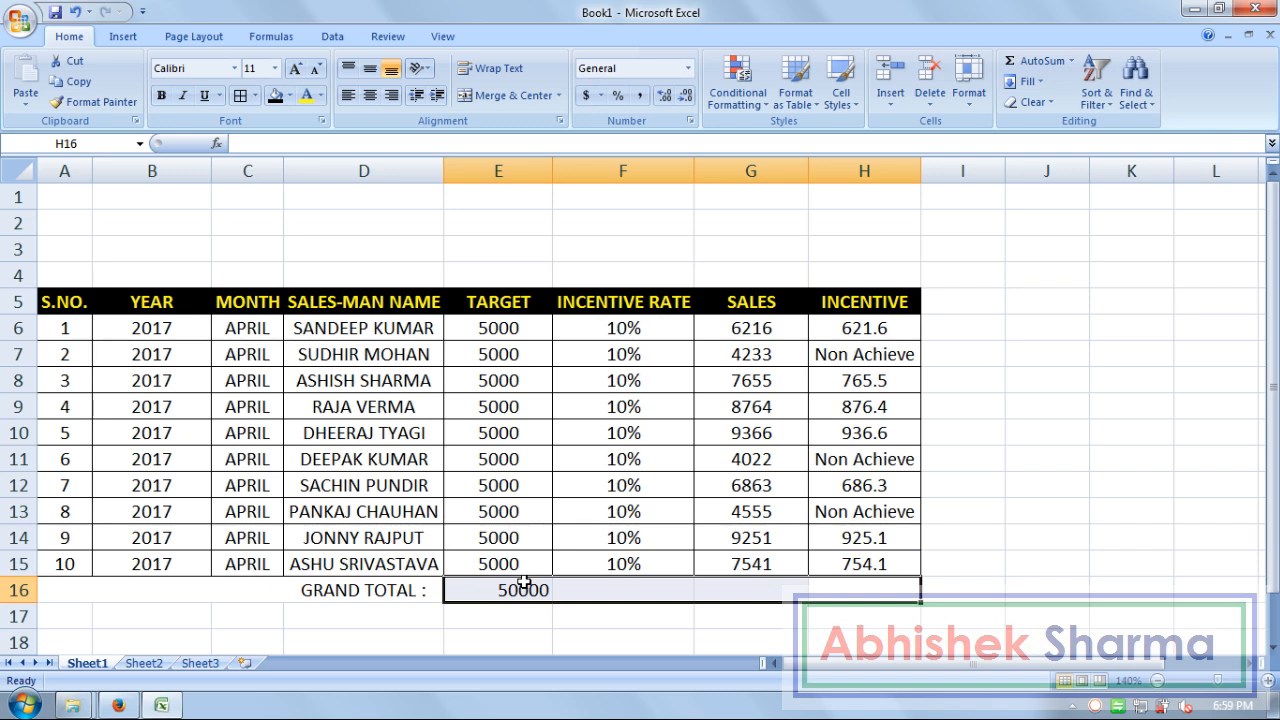
key("ctrl+r")
Step: Replace the summed INCENTIVE RATE in F16 with 10%
left_click(610, 590)
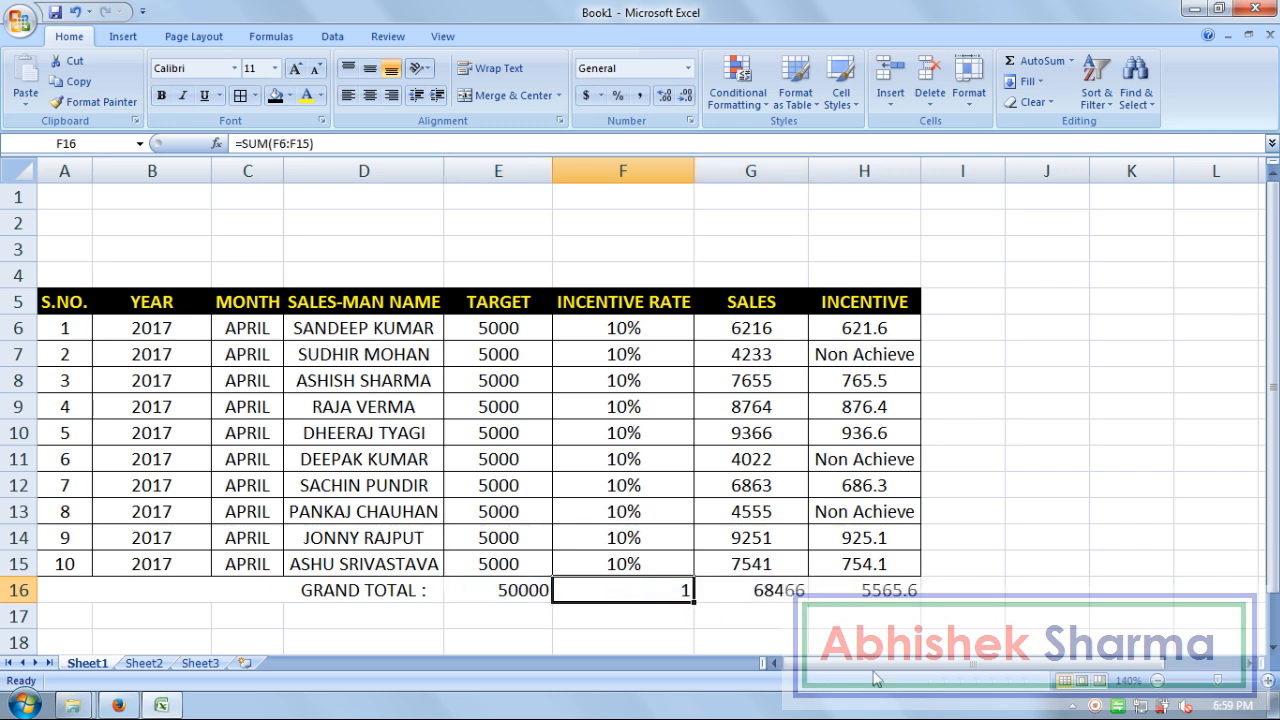
key("Delete")
type("10%")
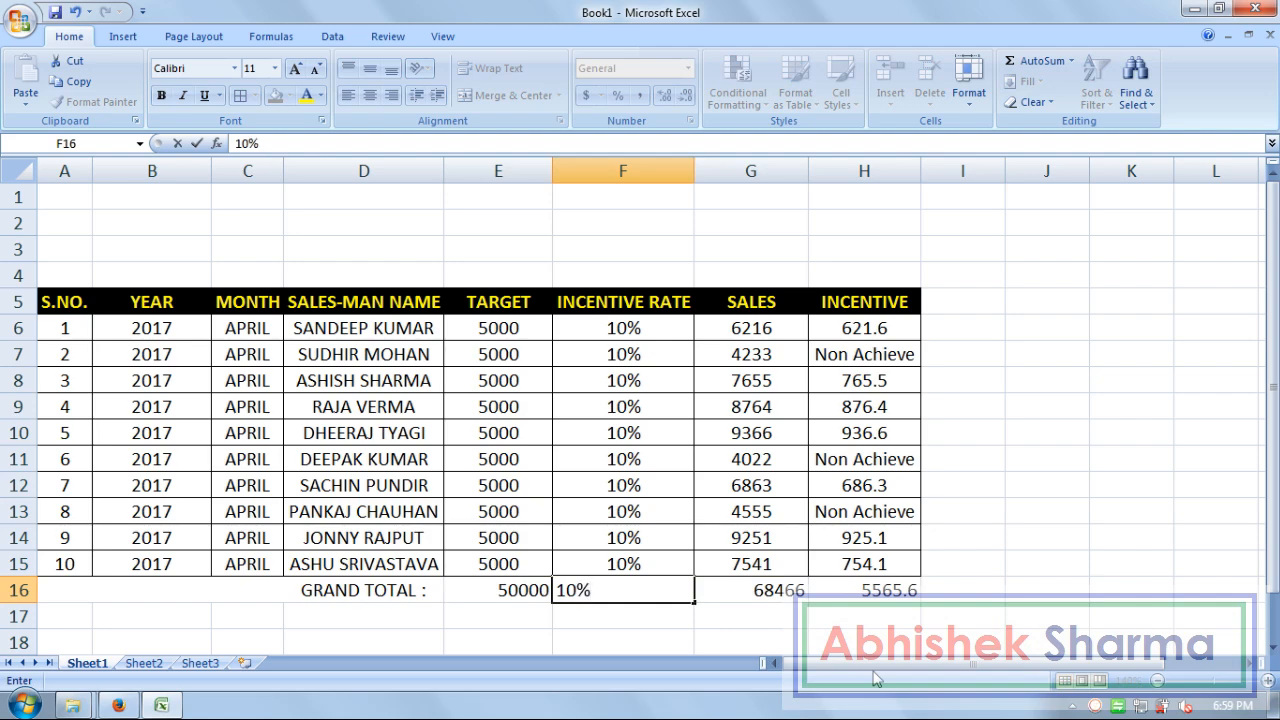
left_click(1020, 590)
Step: Apply all borders to the grand total row A16:H16
left_click_drag(880, 590, 158, 586)
left_click(240, 96)
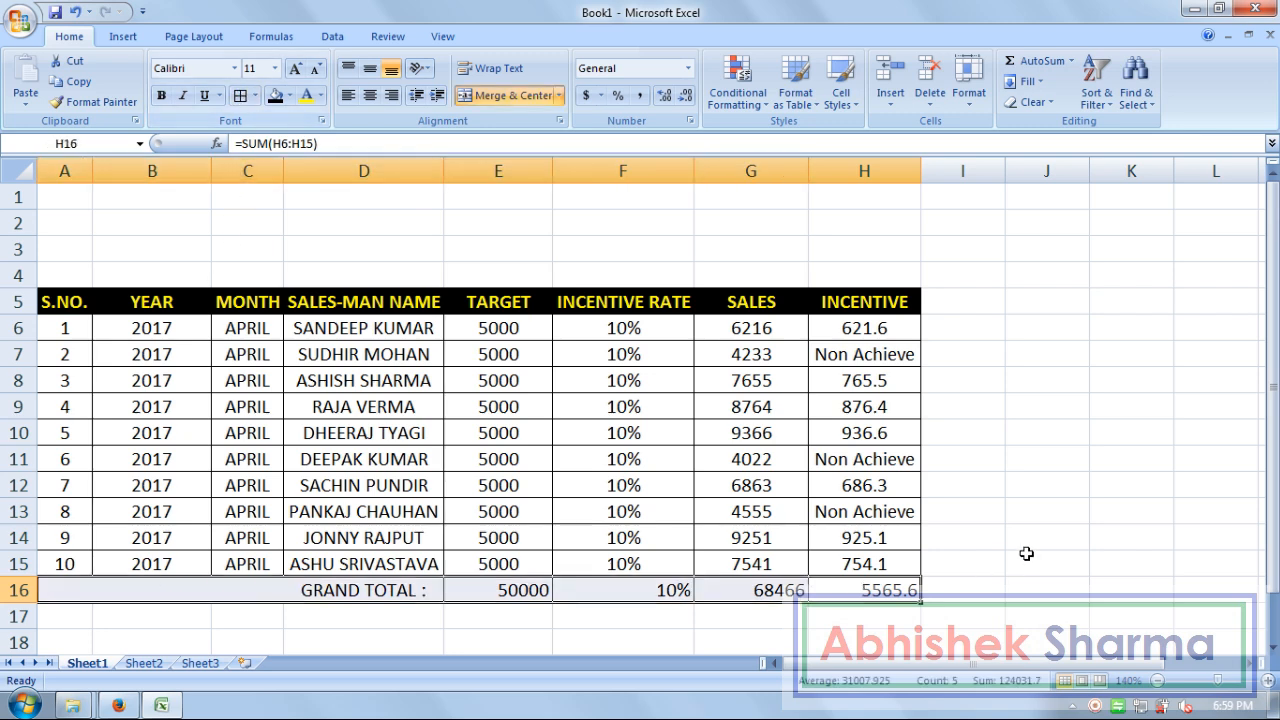
left_click(1024, 553)
Step: Format the merged GRAND TOTAL label cell with bold yellow text on a dark blue fill
left_click(418, 592)
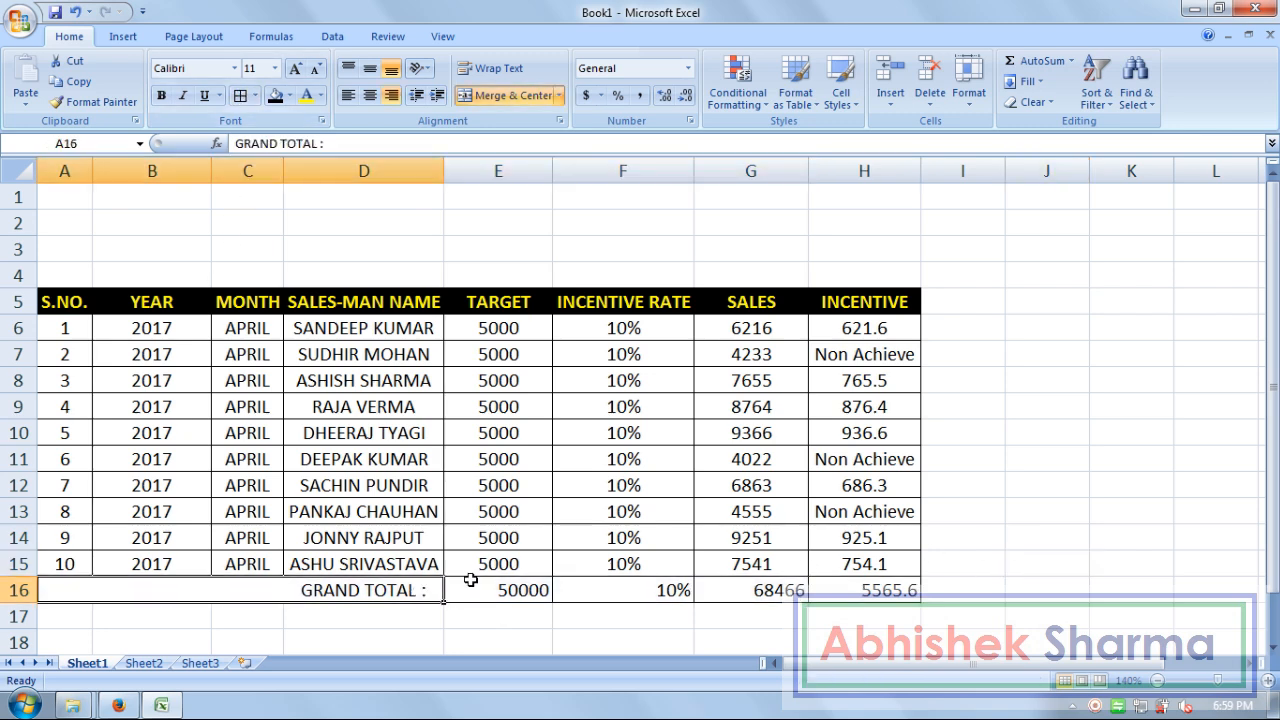
left_click(161, 95)
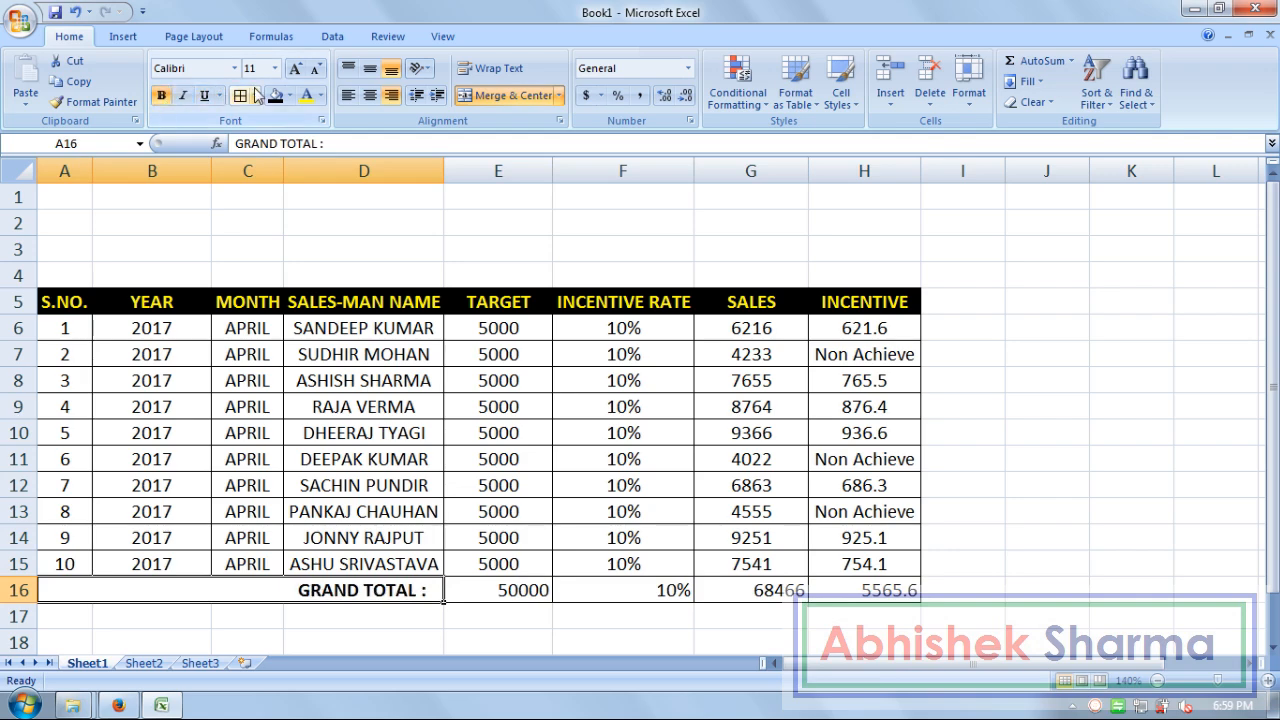
left_click(289, 95)
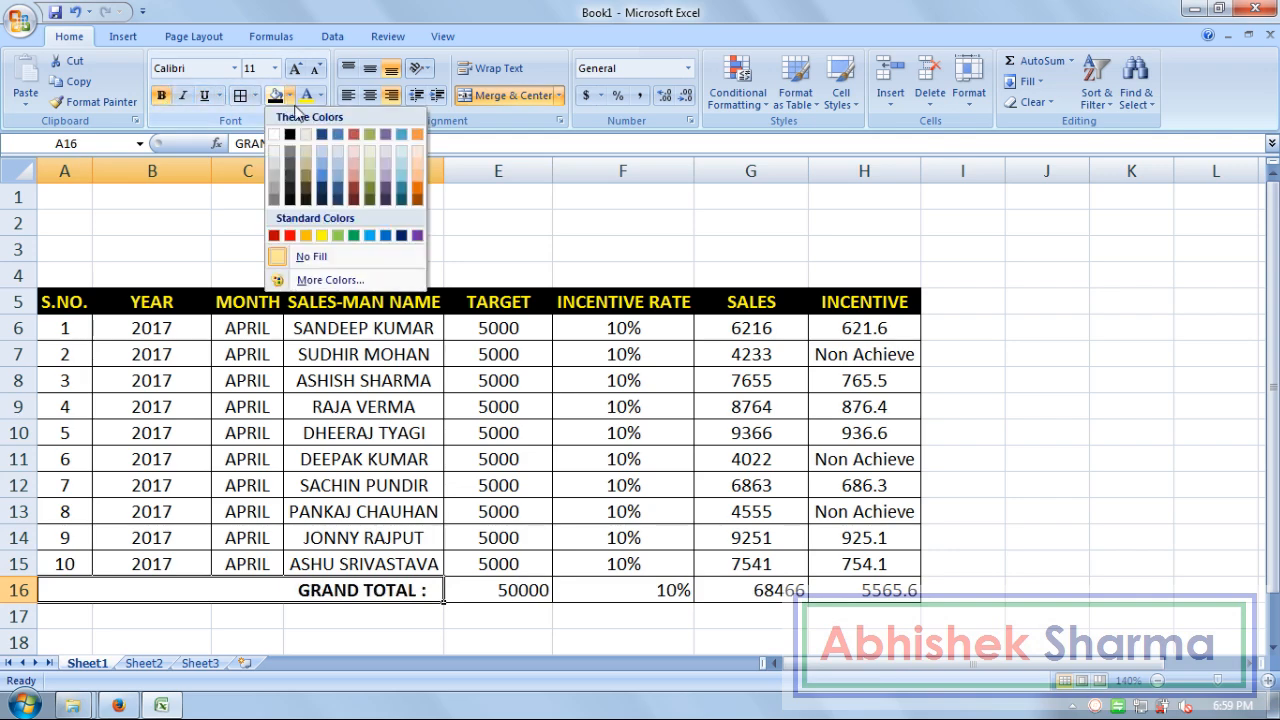
left_click(404, 236)
left_click(306, 95)
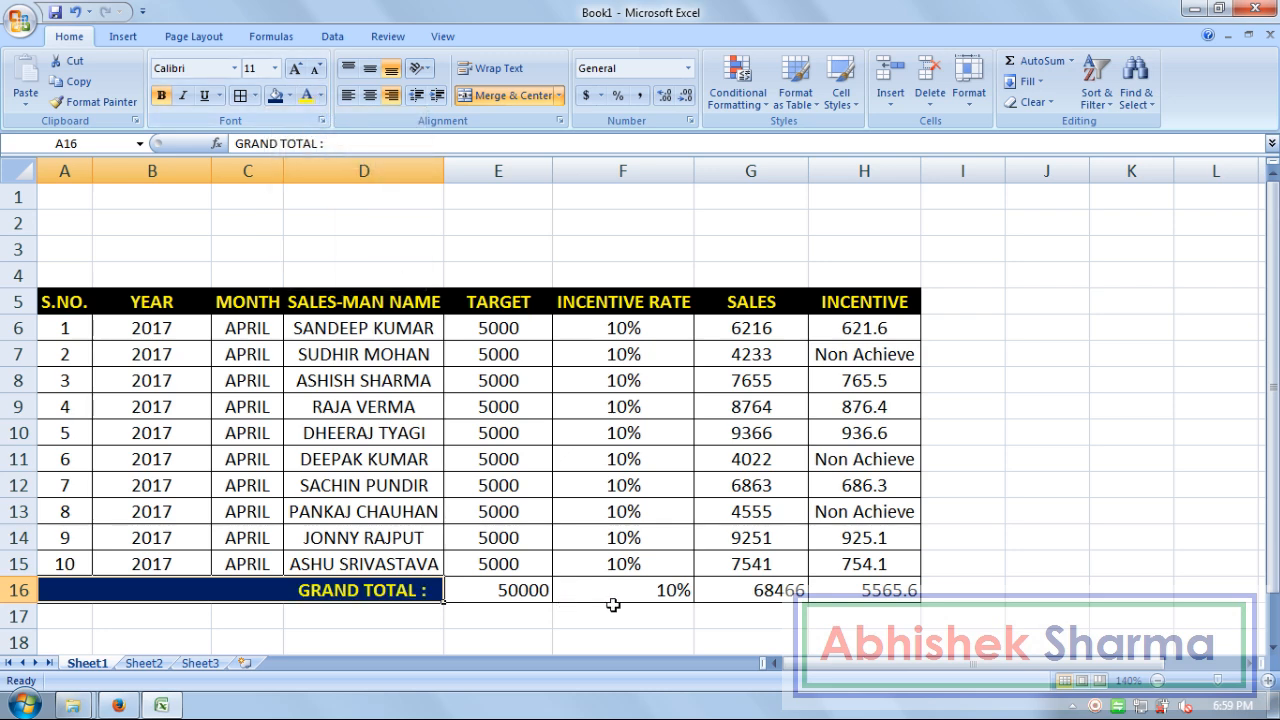
Step: Format the total cells E16:H16 with a black fill and bold yellow text
left_click_drag(520, 590, 860, 590)
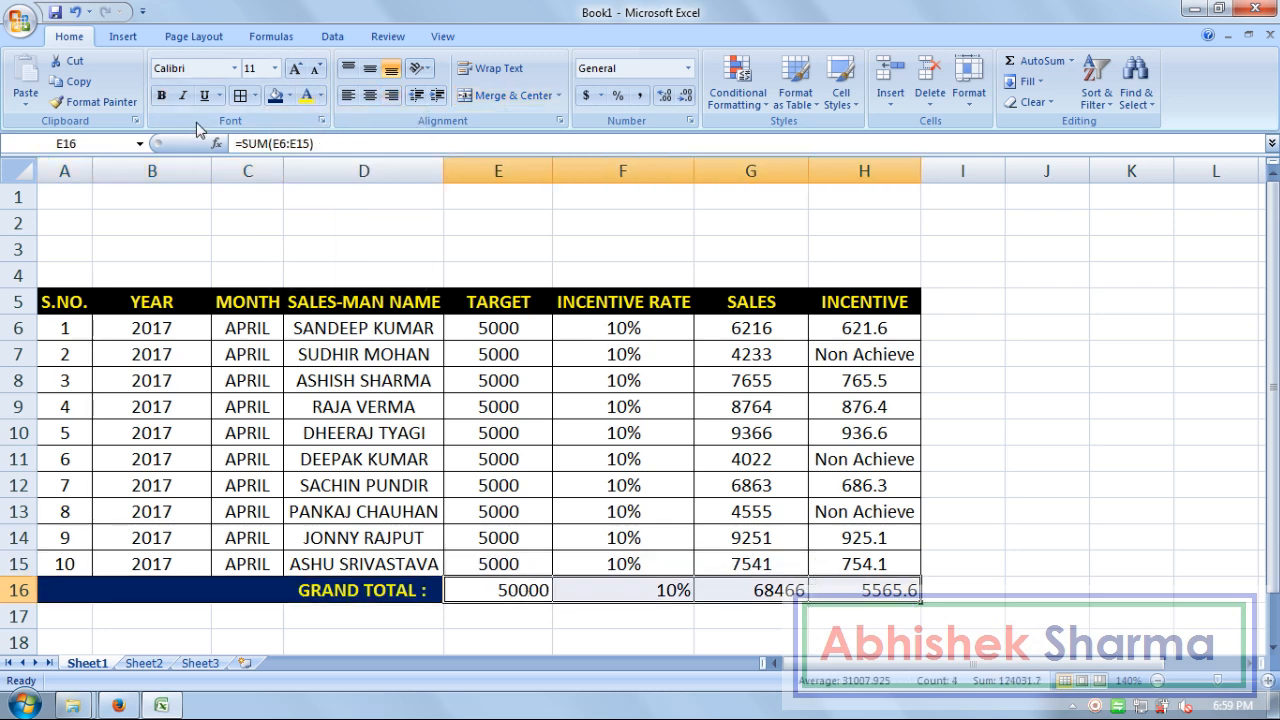
left_click(289, 95)
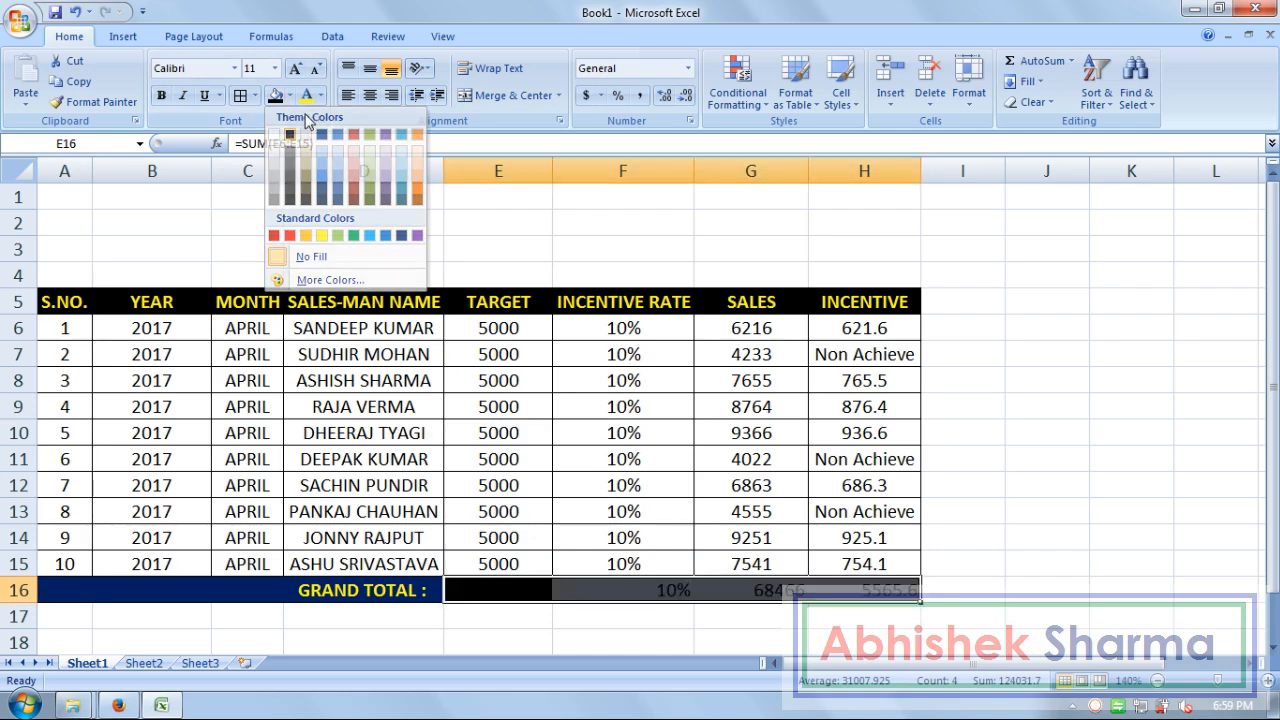
left_click(290, 133)
left_click(306, 95)
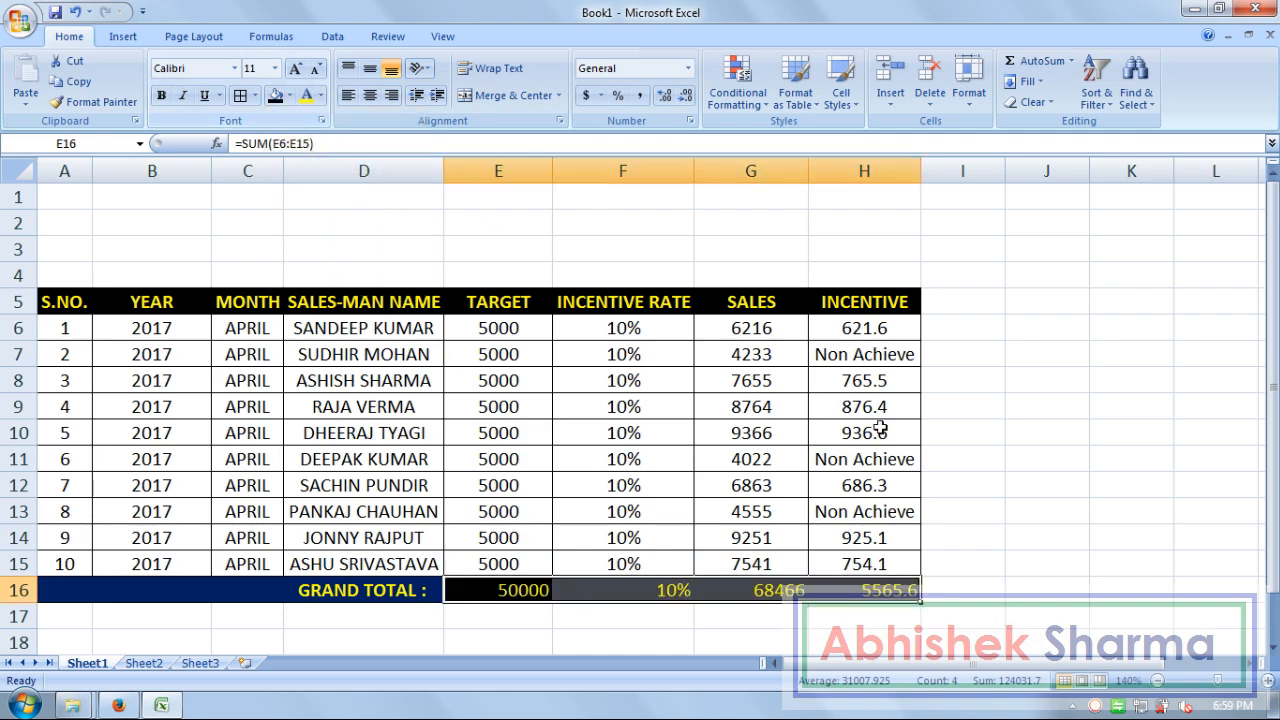
left_click(158, 96)
left_click(997, 514)
Step: Center the total values in E16:H16 horizontally
left_click_drag(905, 590, 520, 591)
left_click(369, 95)
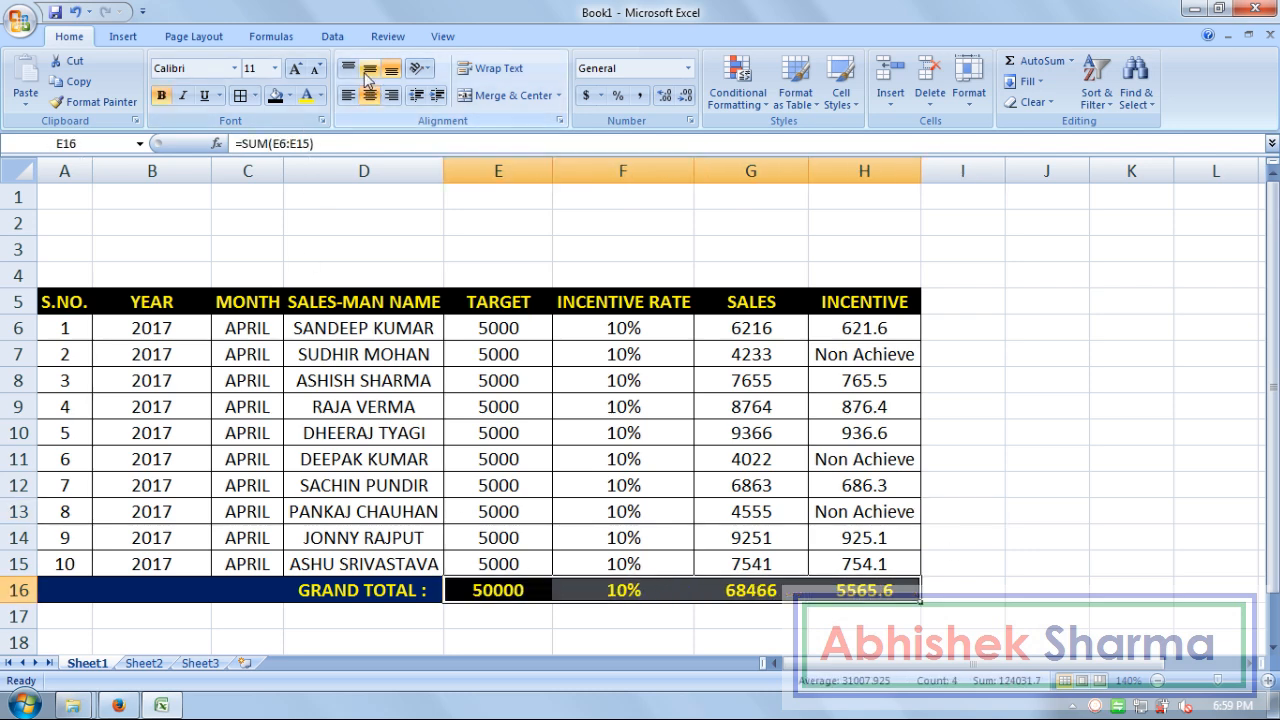
left_click(1052, 452)
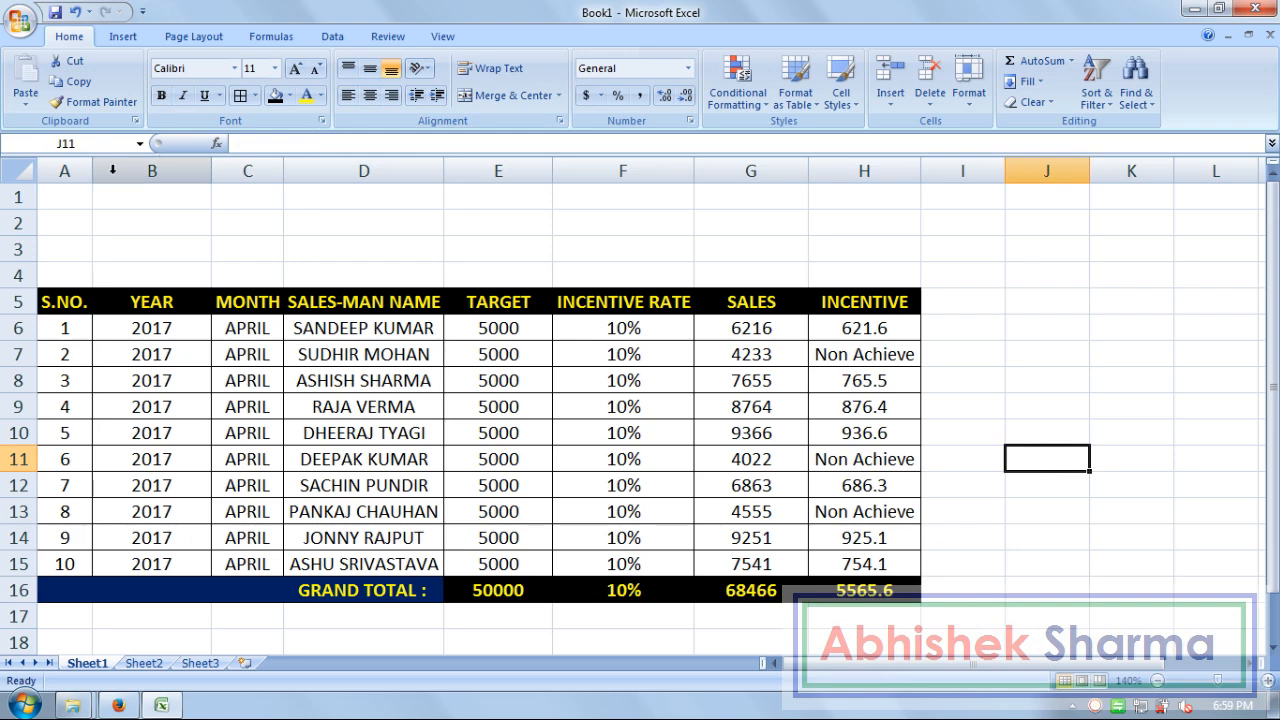
Step: Merge and center A2:H3 and enter the title SALES-MAN INCENTIVE CALCULATION DATABASE
left_click_drag(83, 223, 862, 253)
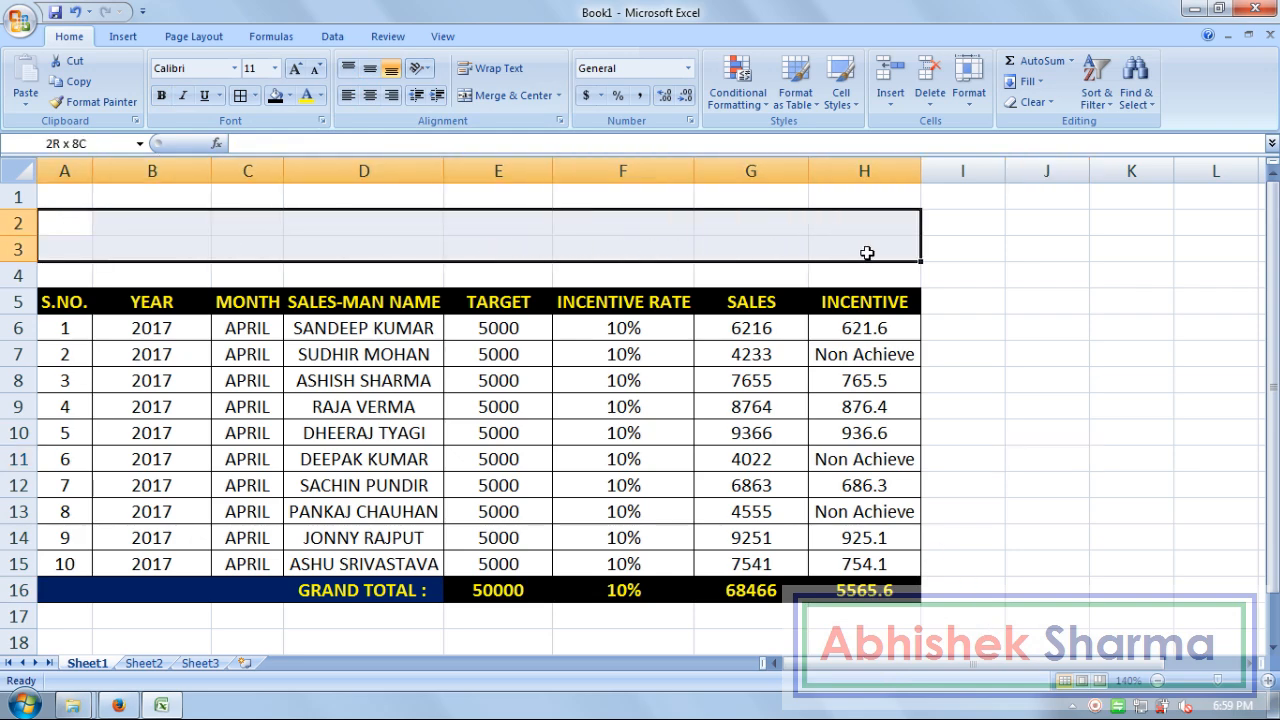
left_click(510, 95)
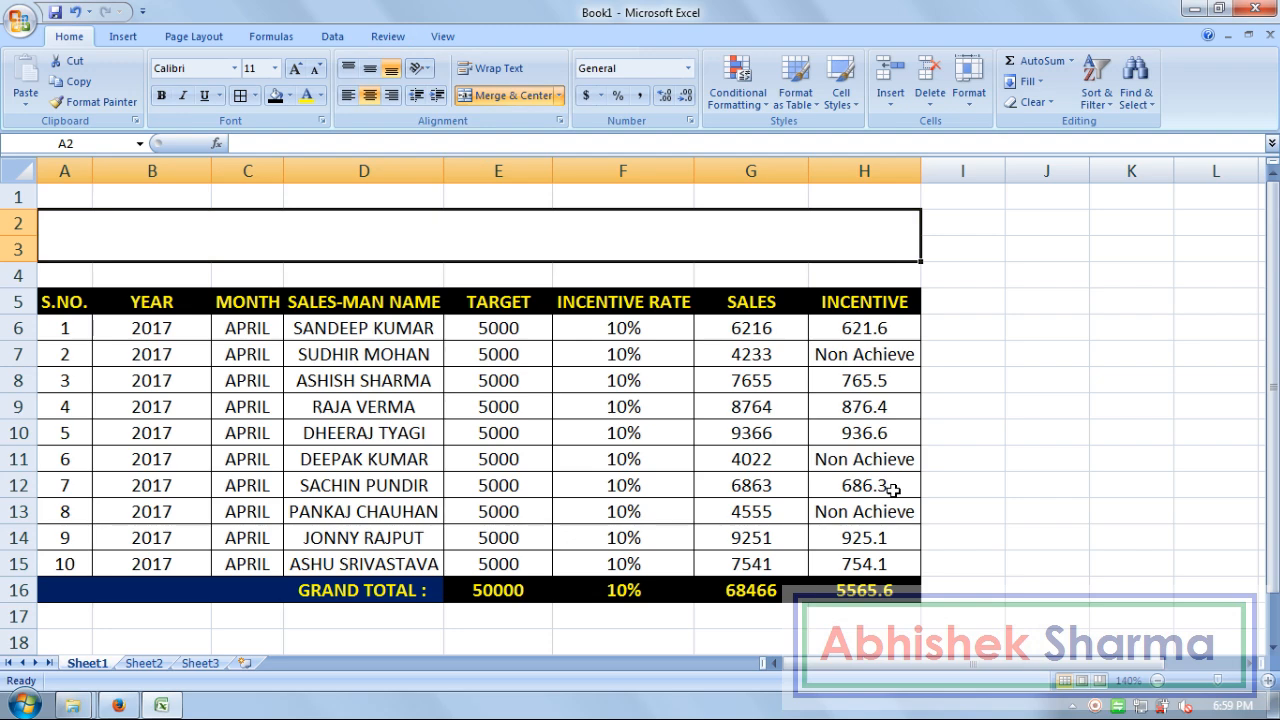
type("SALES-MAN INCEN")
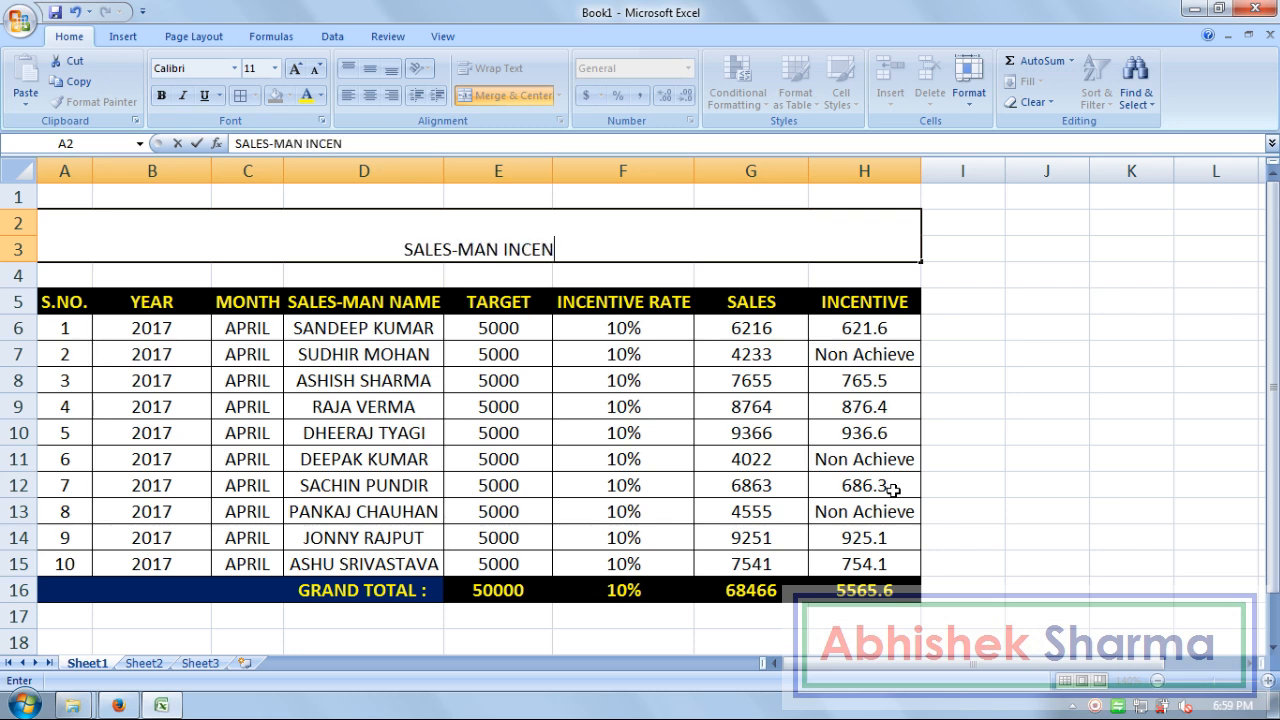
type("TIVE CA")
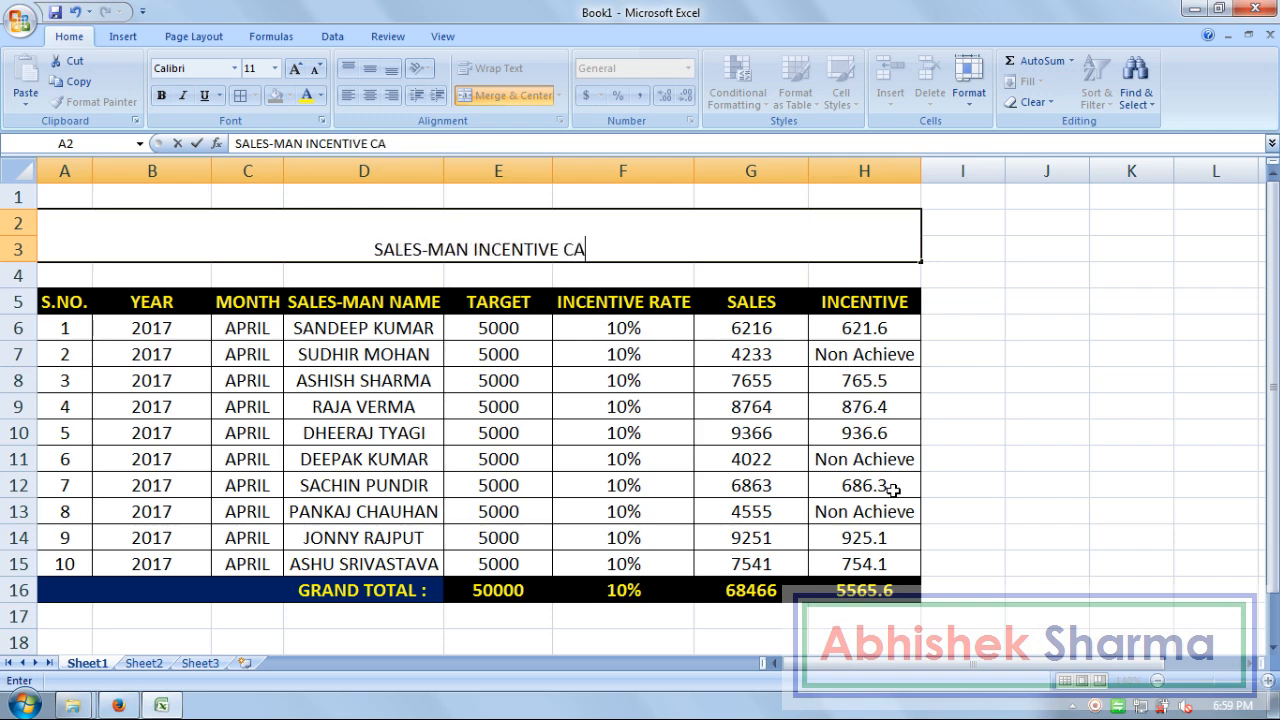
type("LCULAT")
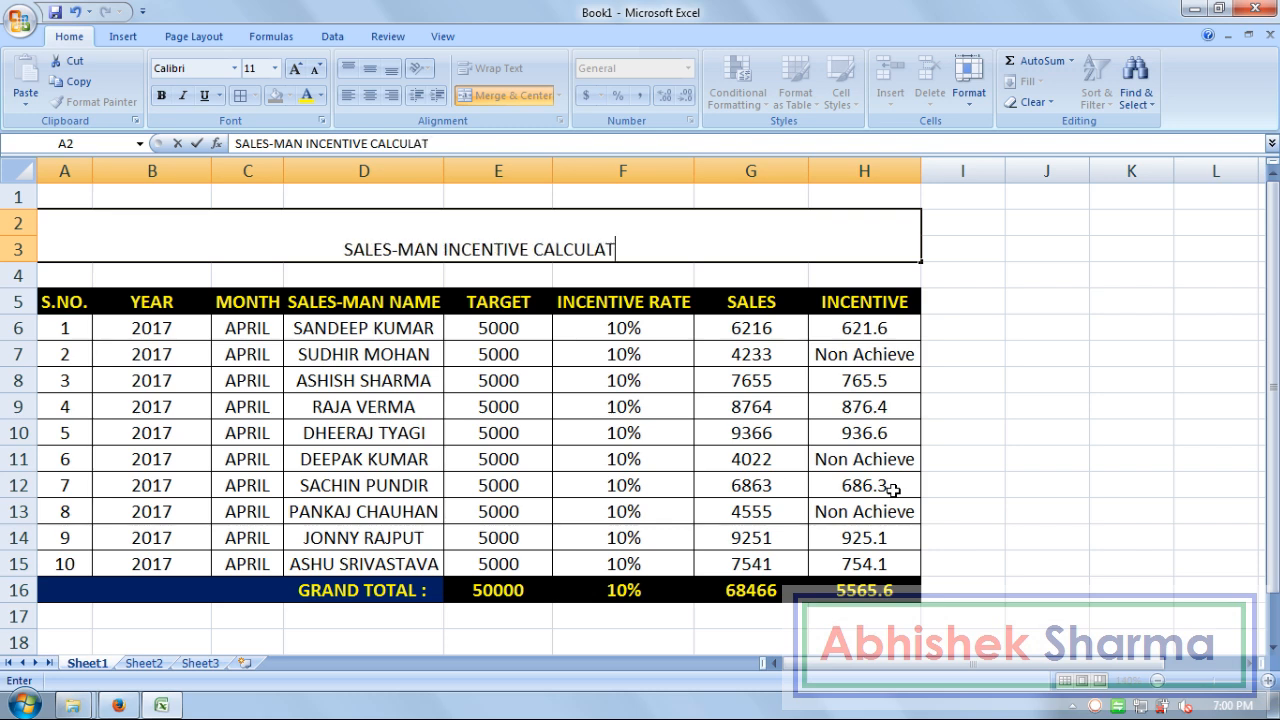
type("ION DATABASE")
left_click(1112, 436)
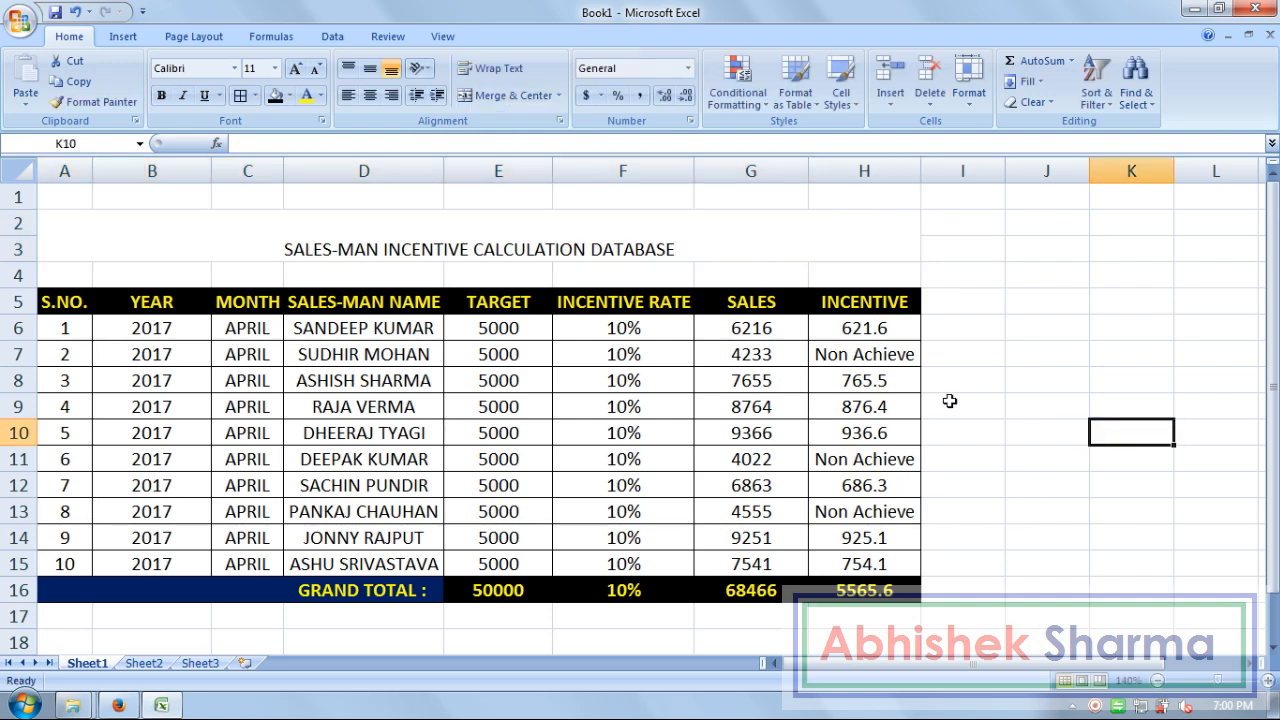
Step: Middle-align the merged title vertically, enlarge its font to size 20 and make it bold
left_click(617, 242)
left_click(369, 68)
left_click(295, 69)
left_click(295, 69)
left_click(295, 69)
left_click(295, 69)
left_click(295, 69)
left_click(160, 96)
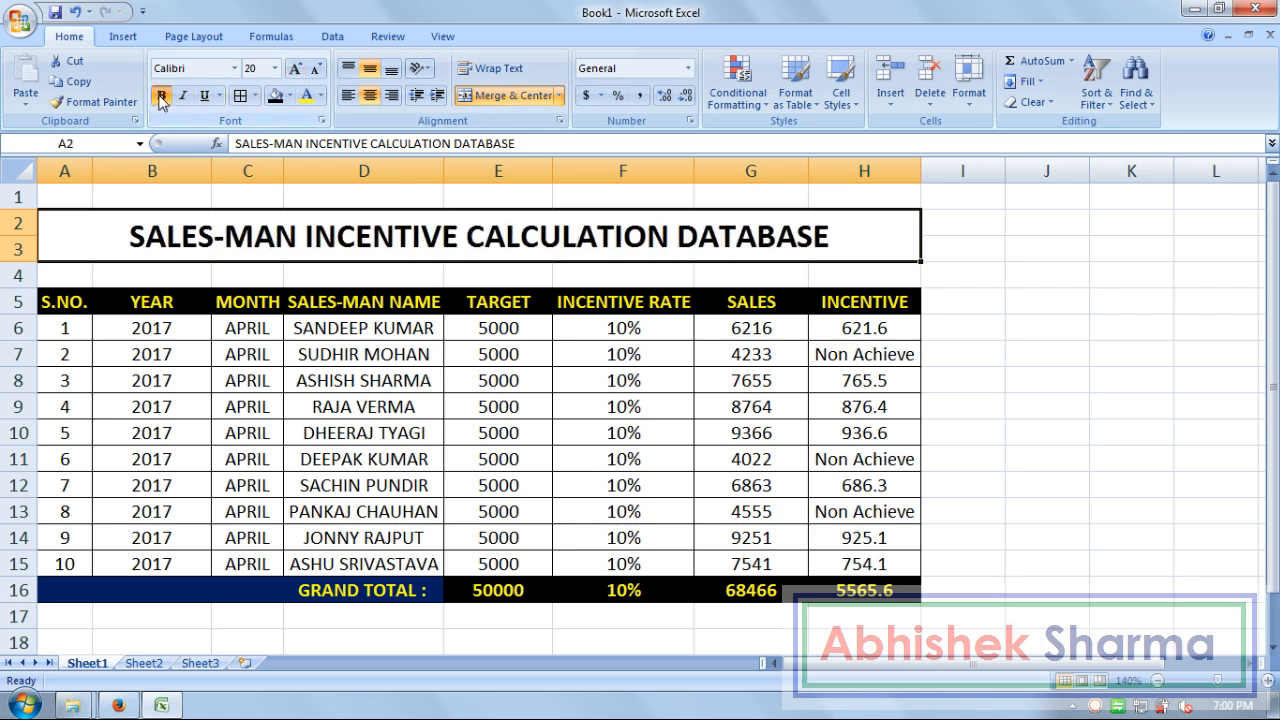
Step: Give the merged title cell a red fill and white text
left_click(289, 101)
left_click(288, 238)
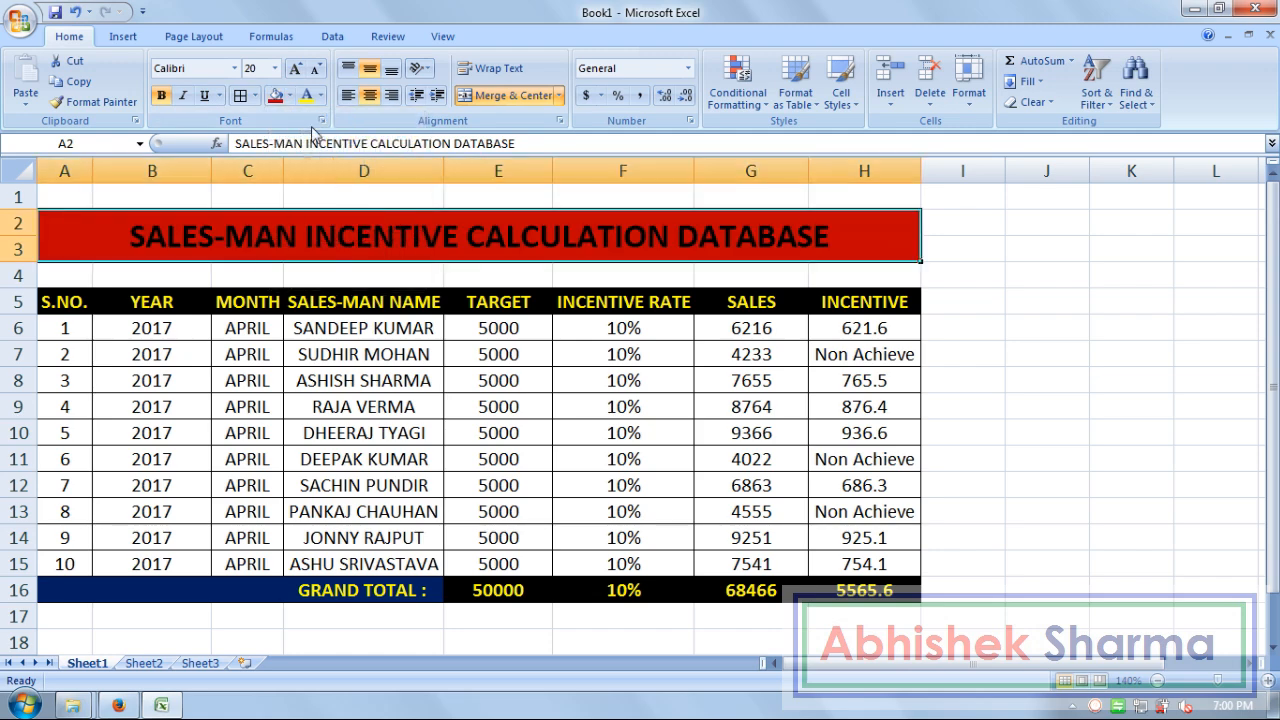
left_click(321, 96)
left_click(318, 151)
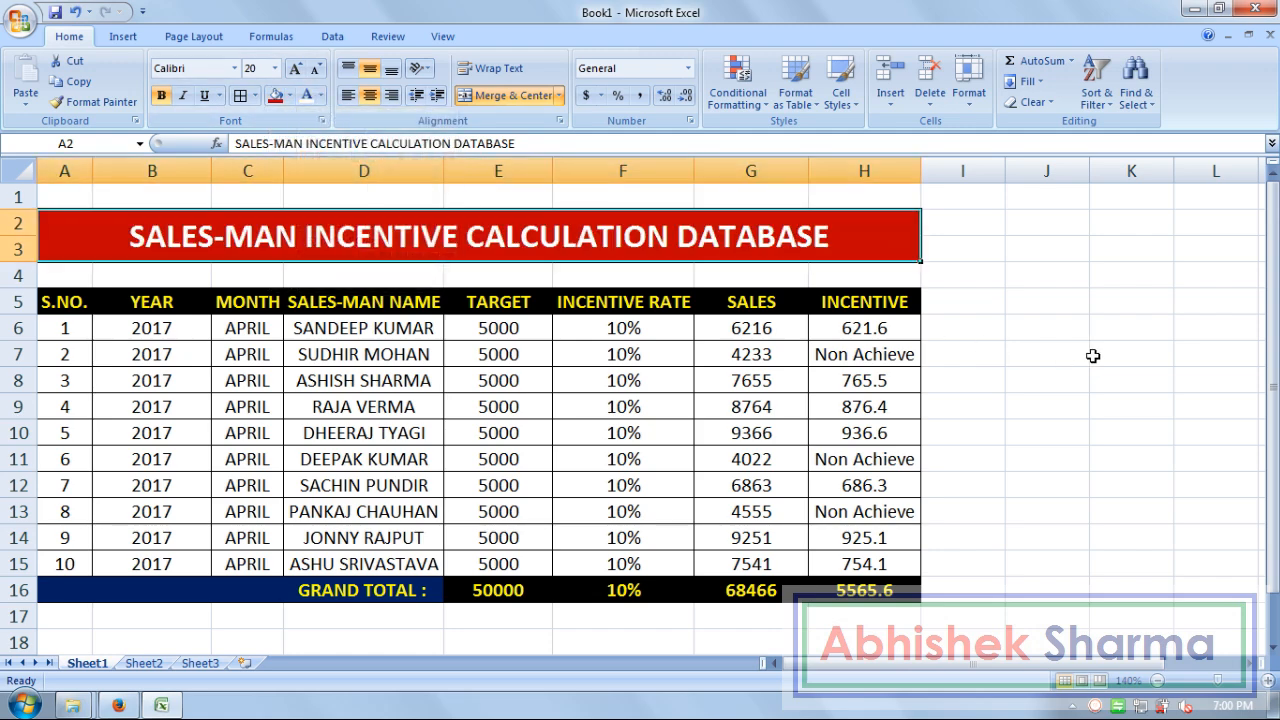
left_click(1093, 356)
Step: Insert an empty column before the S.NO. column and narrow columns A and J to slim margins around the table
left_click_drag(900, 597, 4, 236)
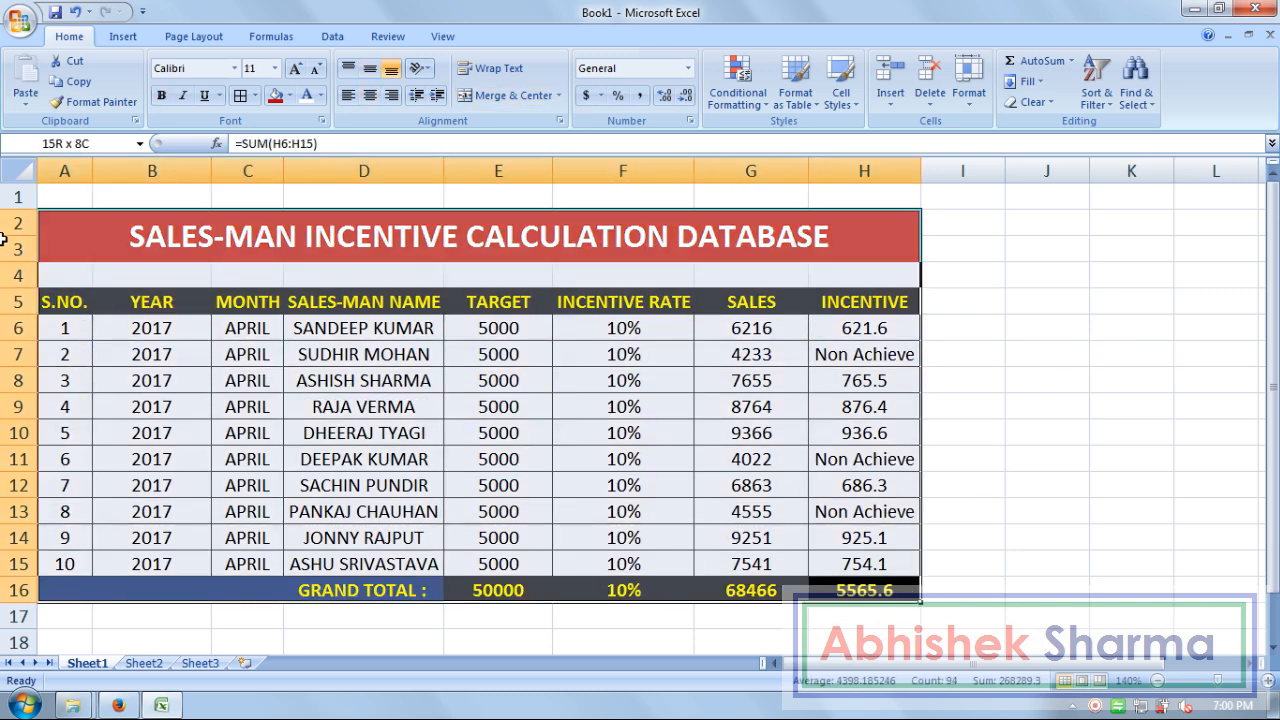
left_click(64, 171)
right_click(64, 172)
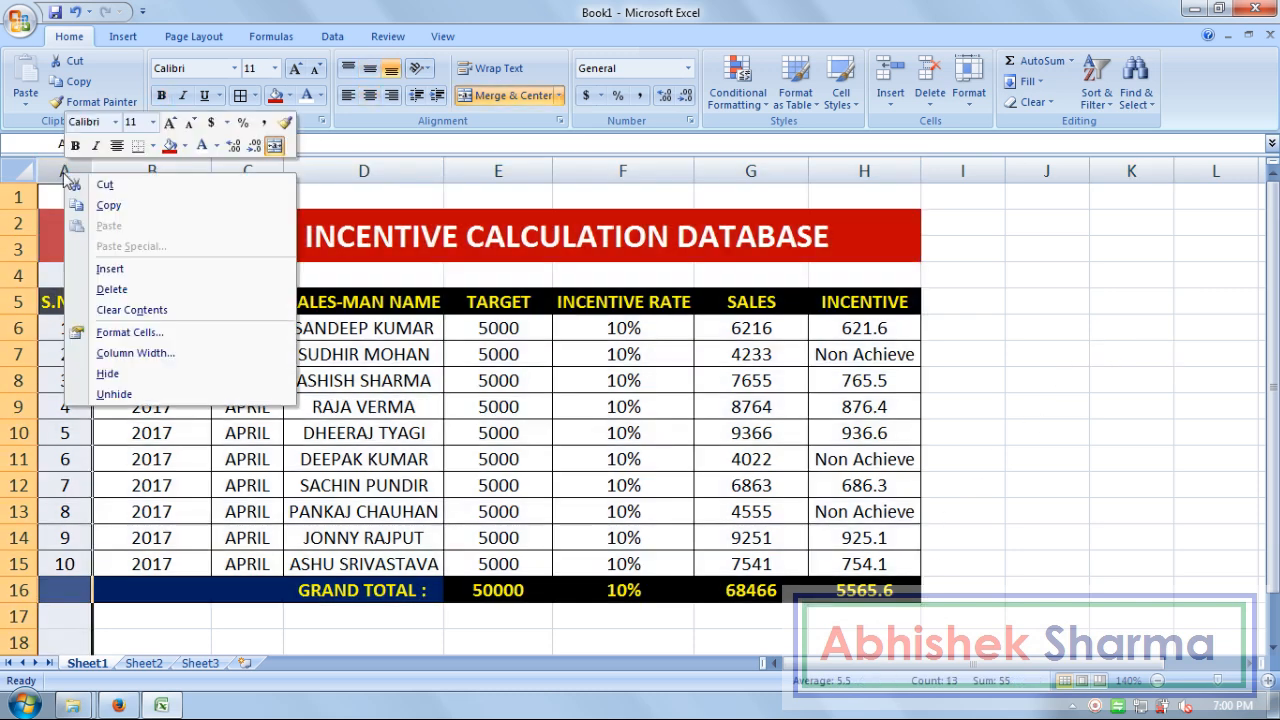
left_click(110, 270)
left_click_drag(120, 171, 58, 180)
left_click_drag(1029, 171, 971, 172)
Step: Zoom the sheet to fit the table range A1:J16
left_click_drag(947, 587, 49, 172)
left_click(442, 36)
left_click(525, 92)
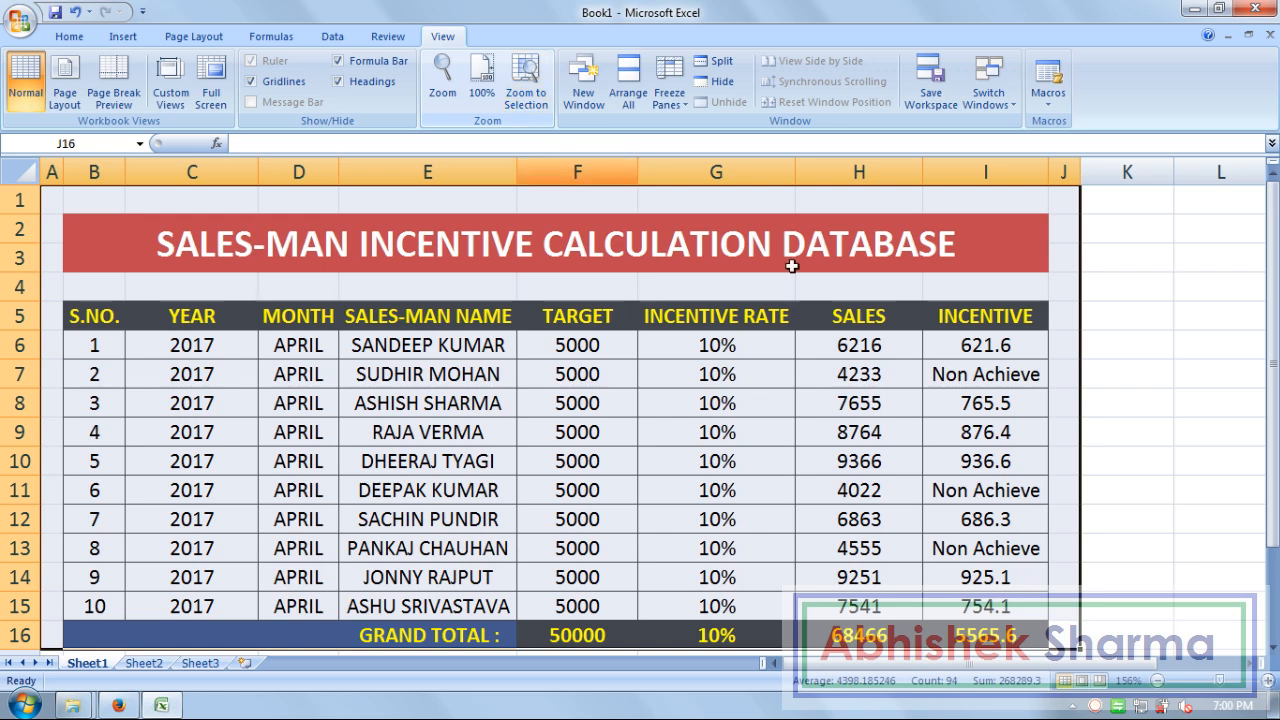
left_click(1166, 424)
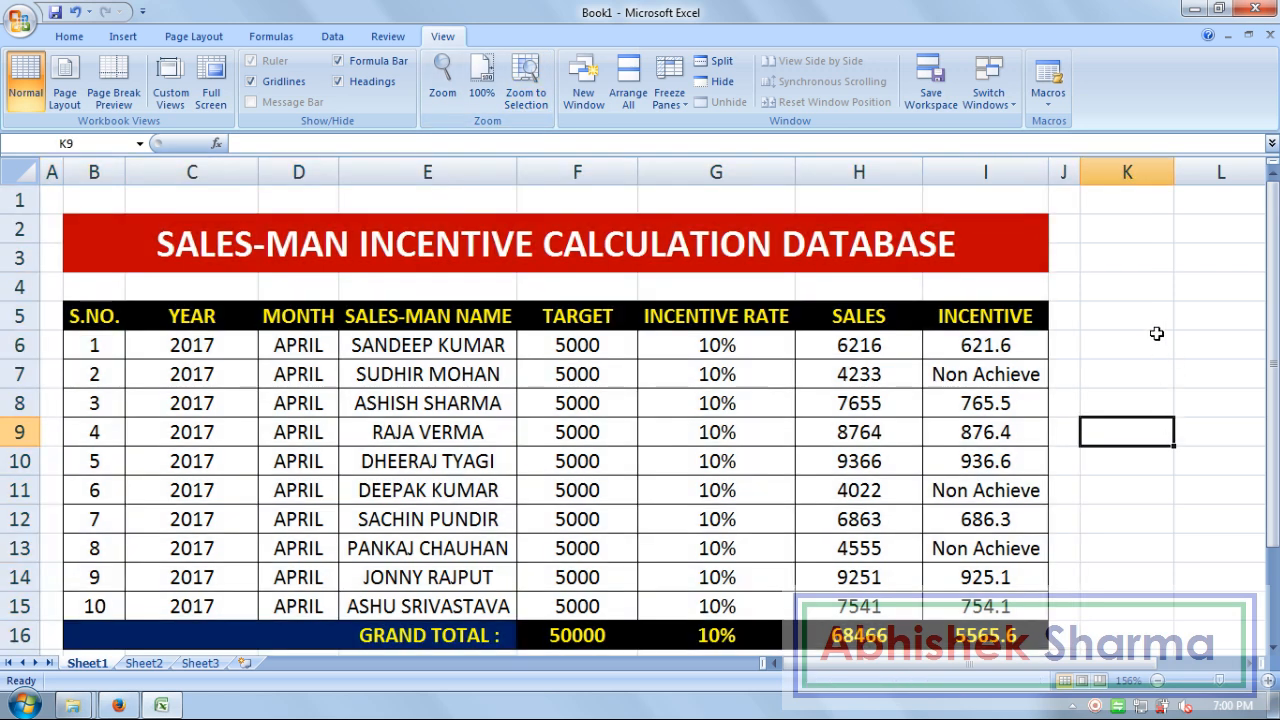
left_click(1156, 333)
left_click(1150, 416)
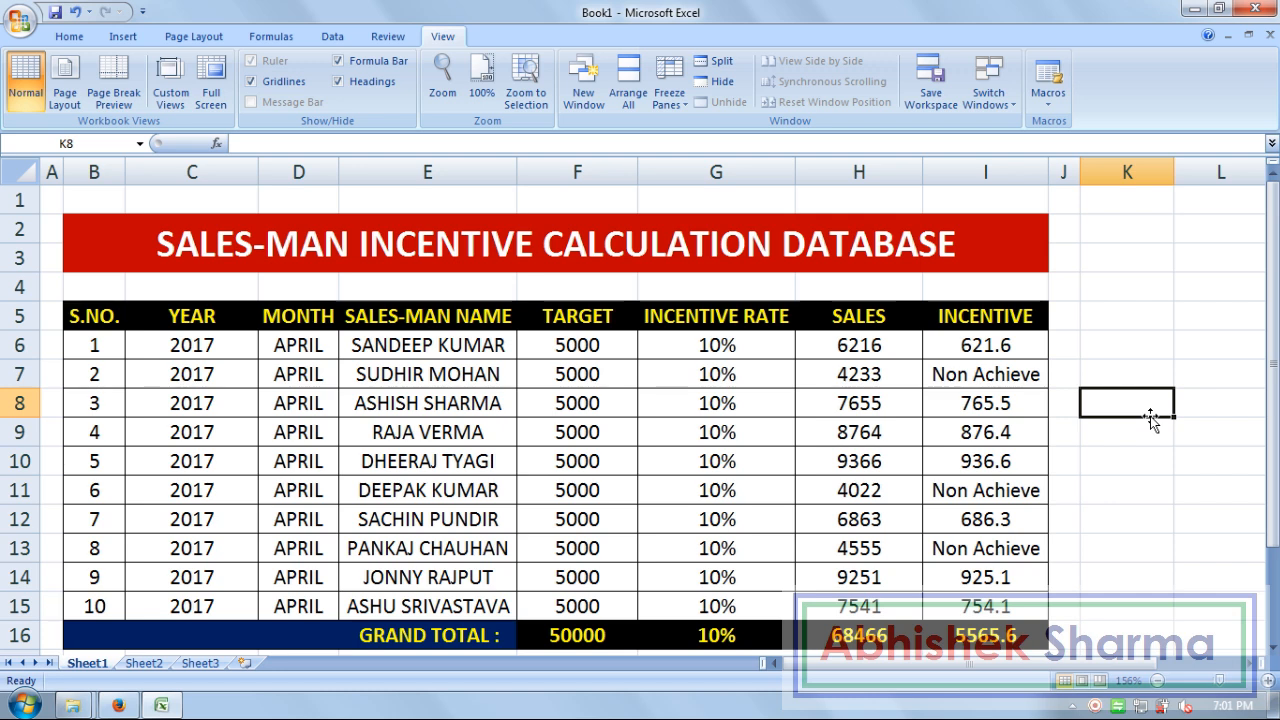
right_click(1097, 707)
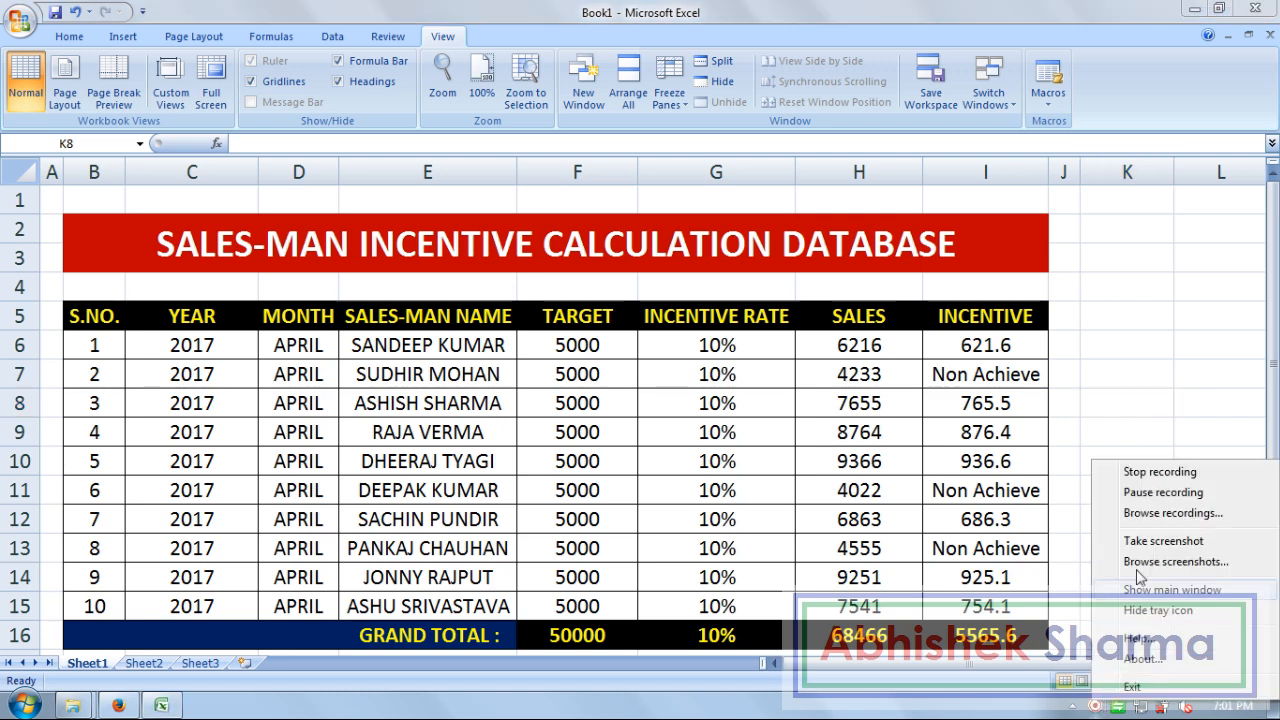